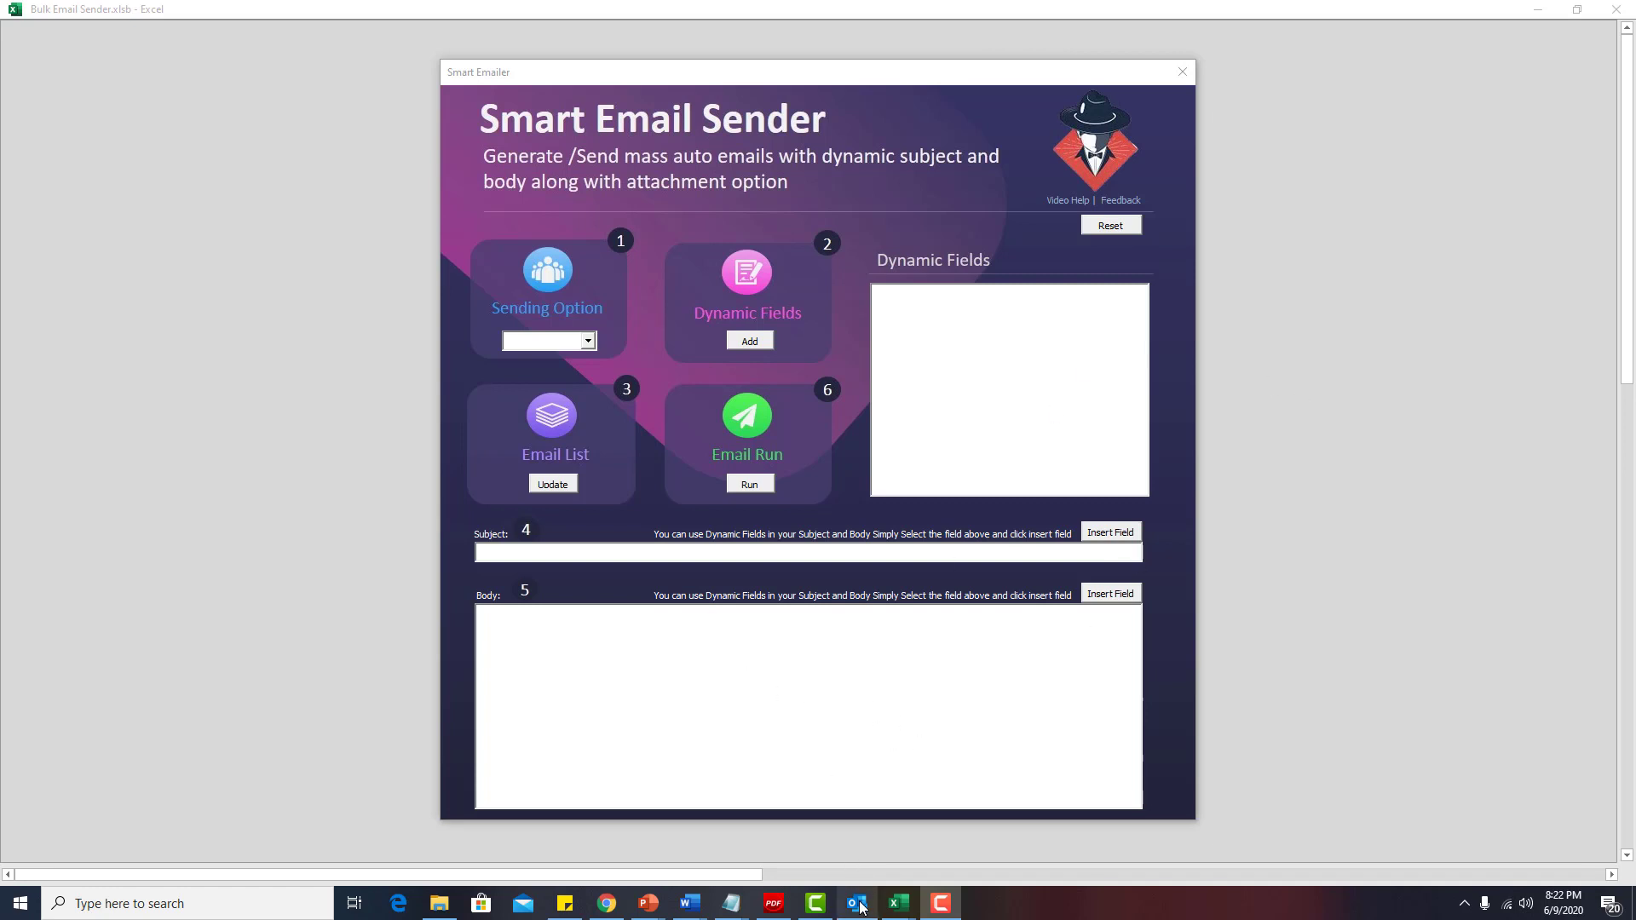
Pick Display & Send as the sending option, briefly try Display Email, then return to Display & Send.
{"action": "mouse_move", "coordinate": [859, 905]}
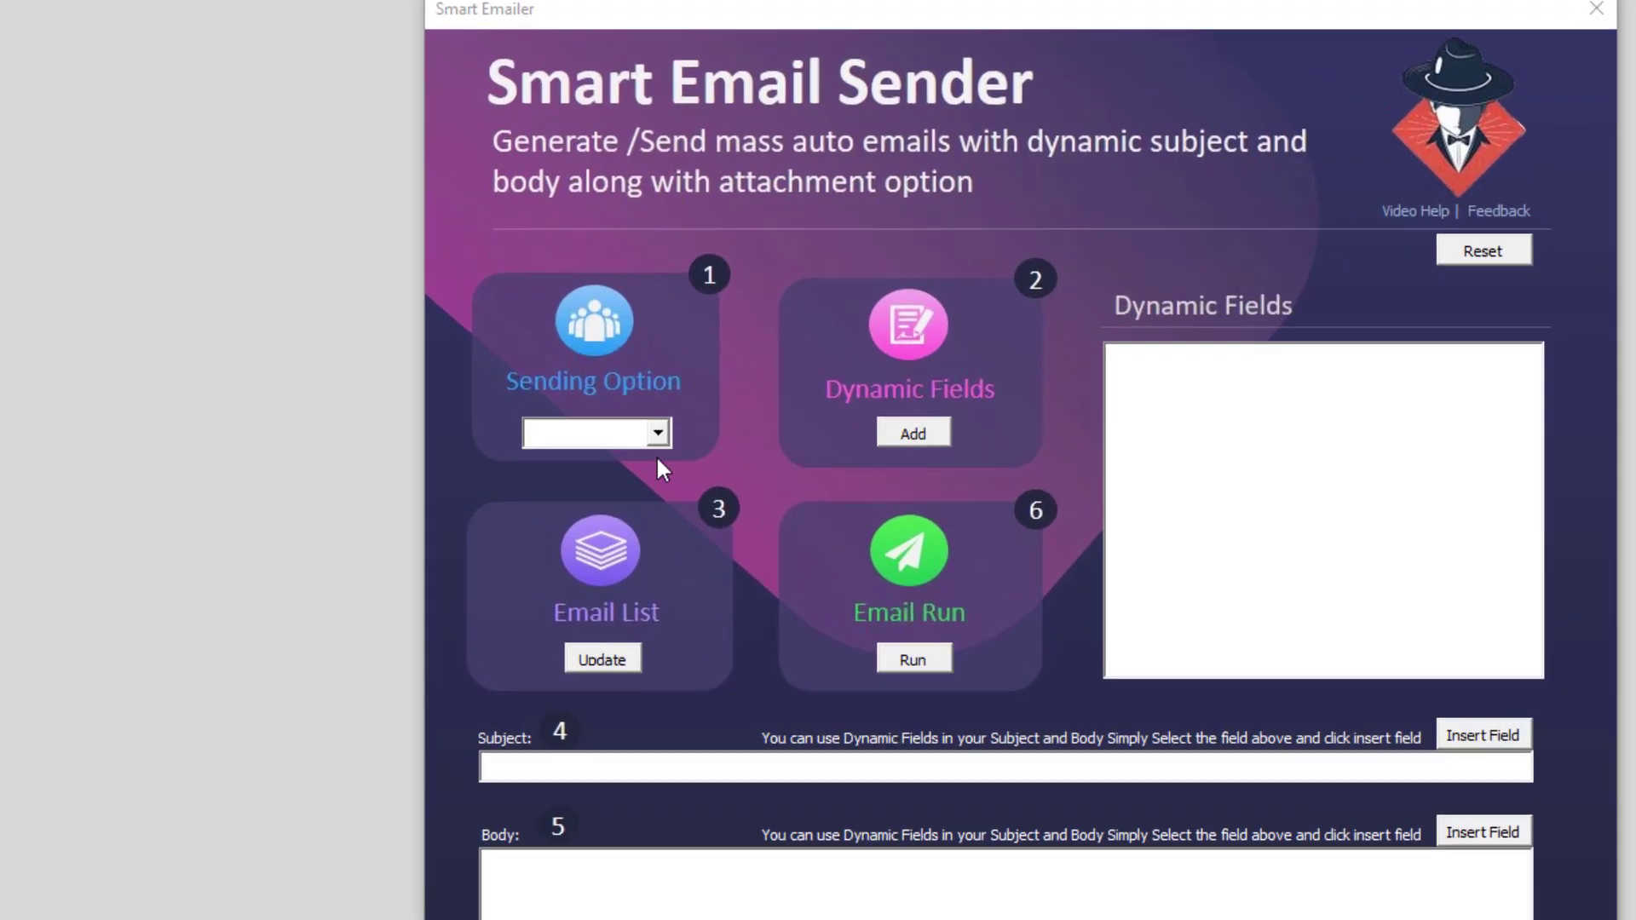
{"action": "left_click", "coordinate": [615, 378]}
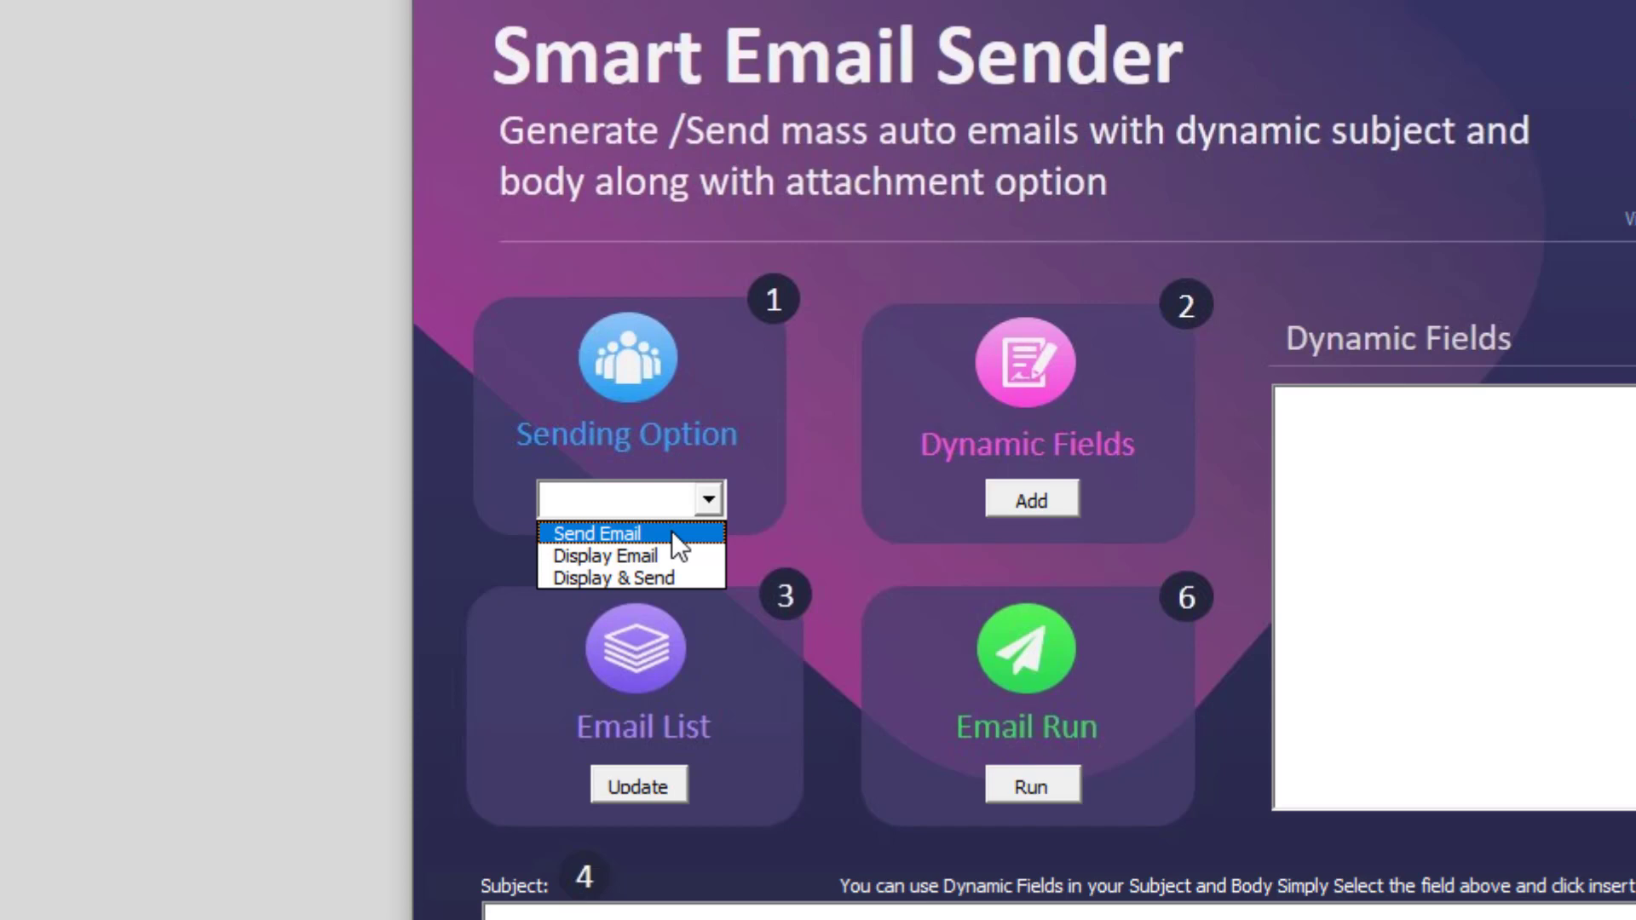
{"action": "left_click", "coordinate": [666, 586]}
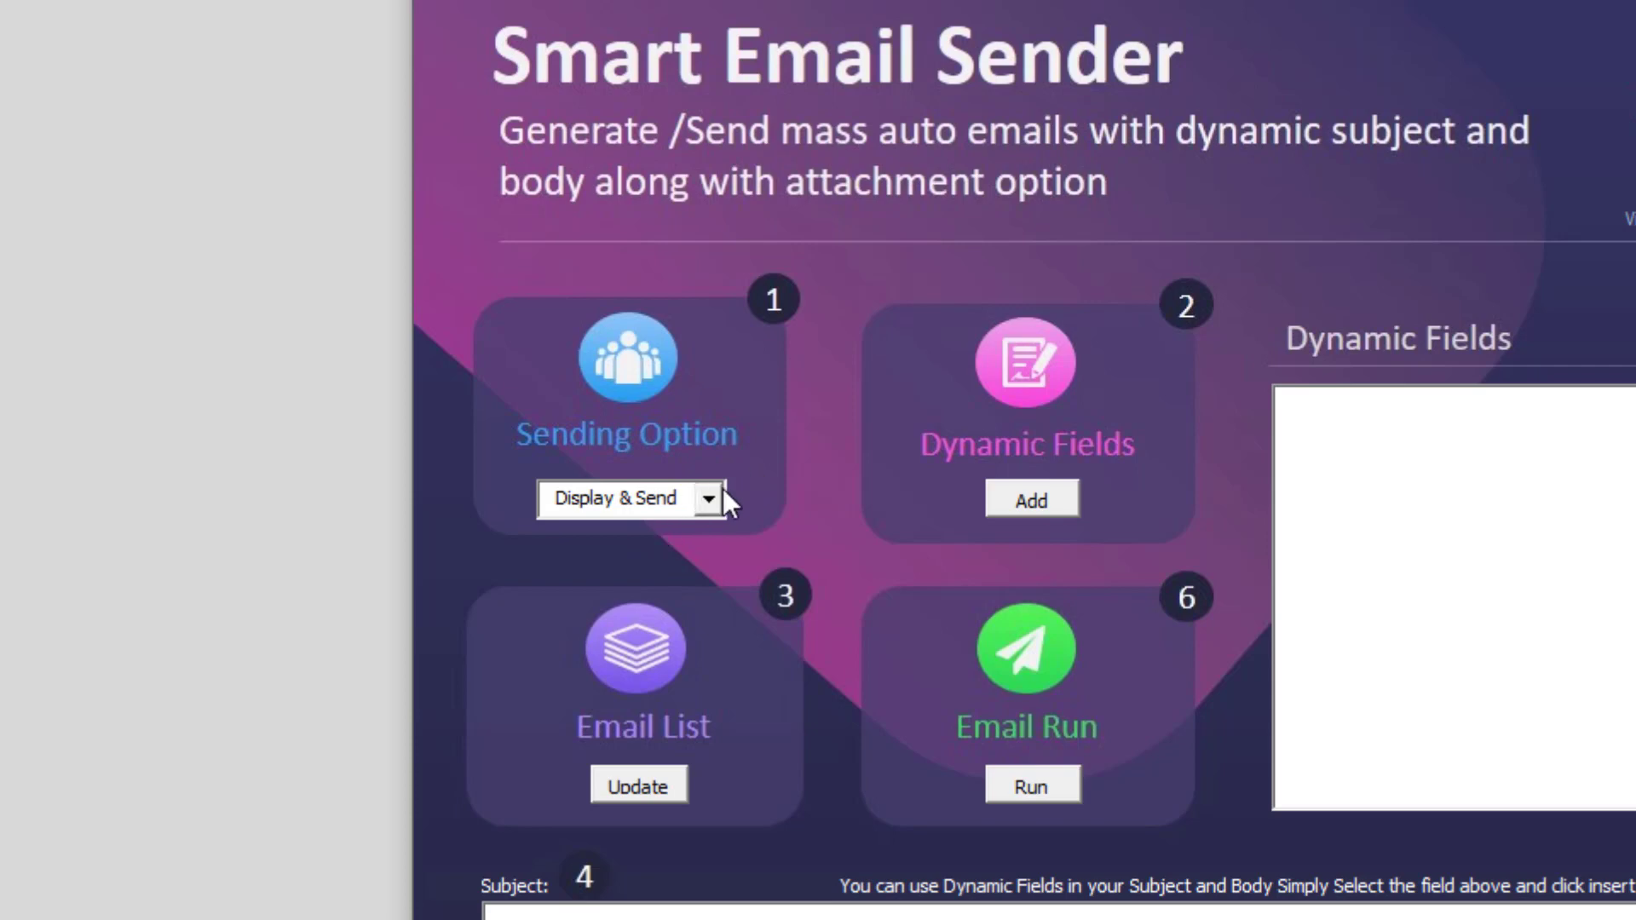
{"action": "left_click", "coordinate": [708, 499]}
{"action": "left_click", "coordinate": [645, 557]}
{"action": "left_click", "coordinate": [706, 503]}
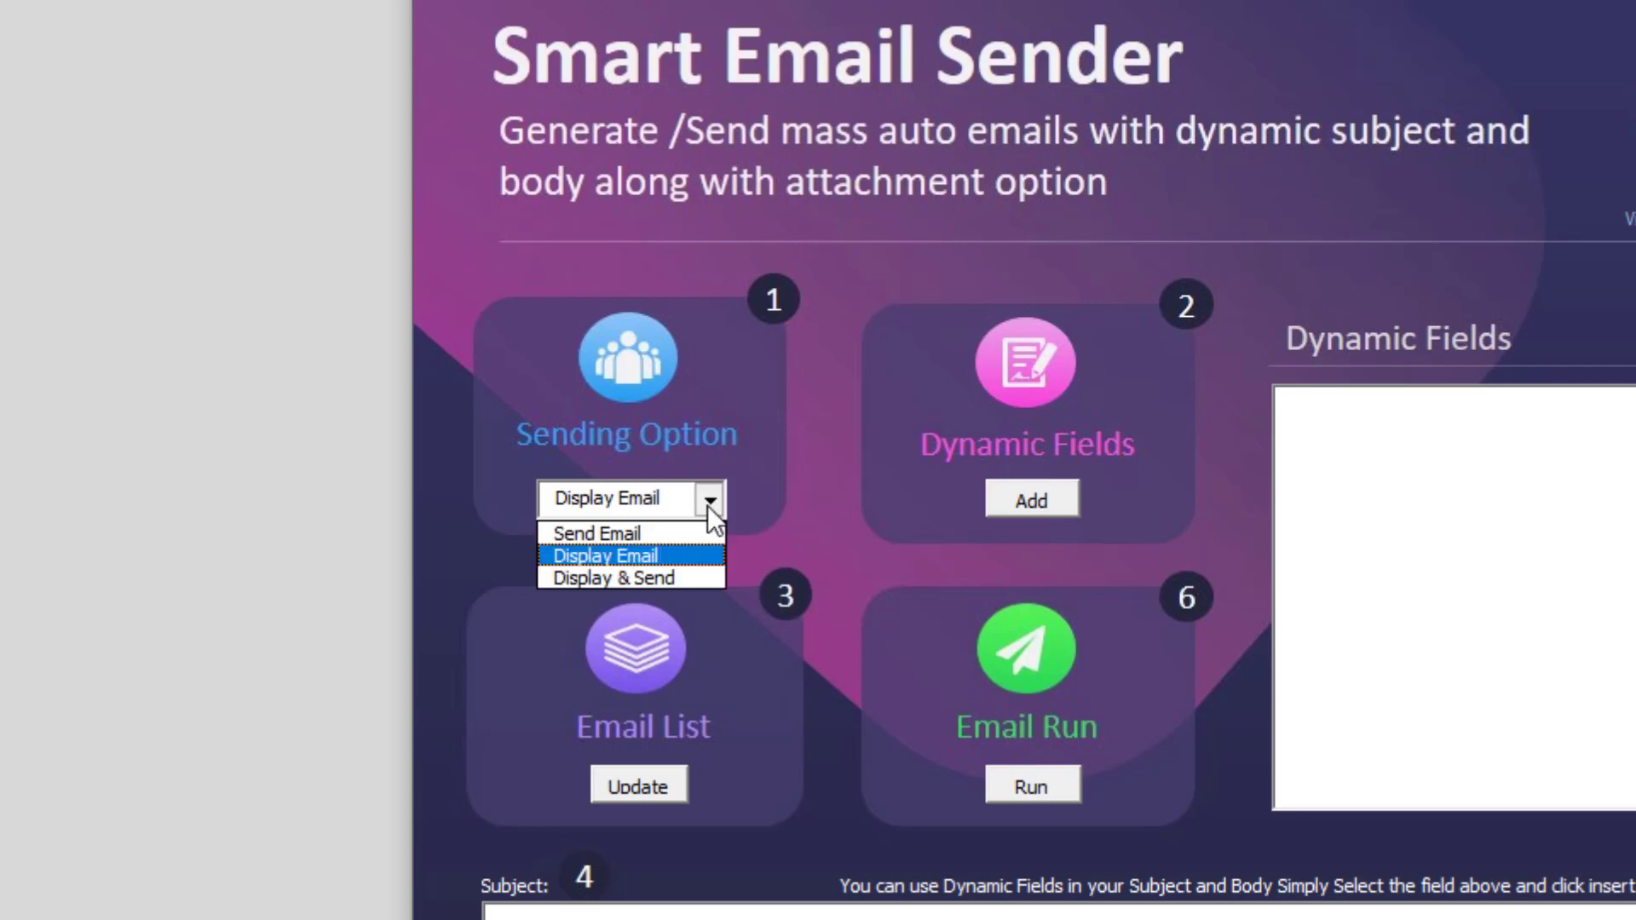
{"action": "left_click", "coordinate": [631, 579]}
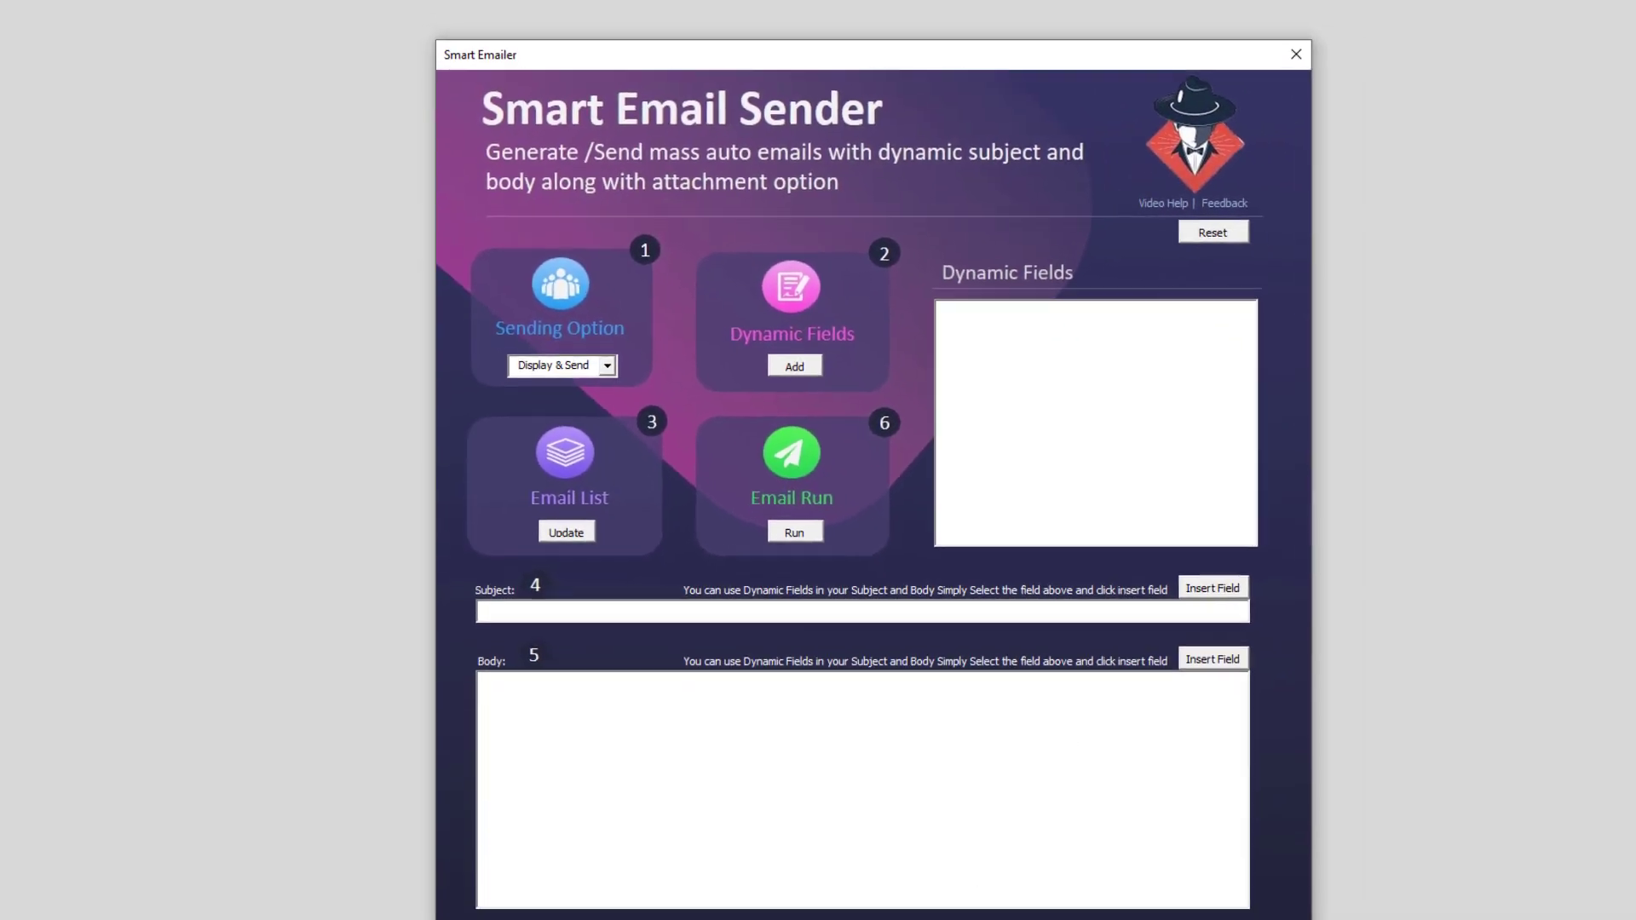
Switch to Book1 and select the Email ID, Name, Amount and Days Outstanding data in columns A–D.
{"action": "mouse_move", "coordinate": [899, 874]}
{"action": "left_click", "coordinate": [937, 852]}
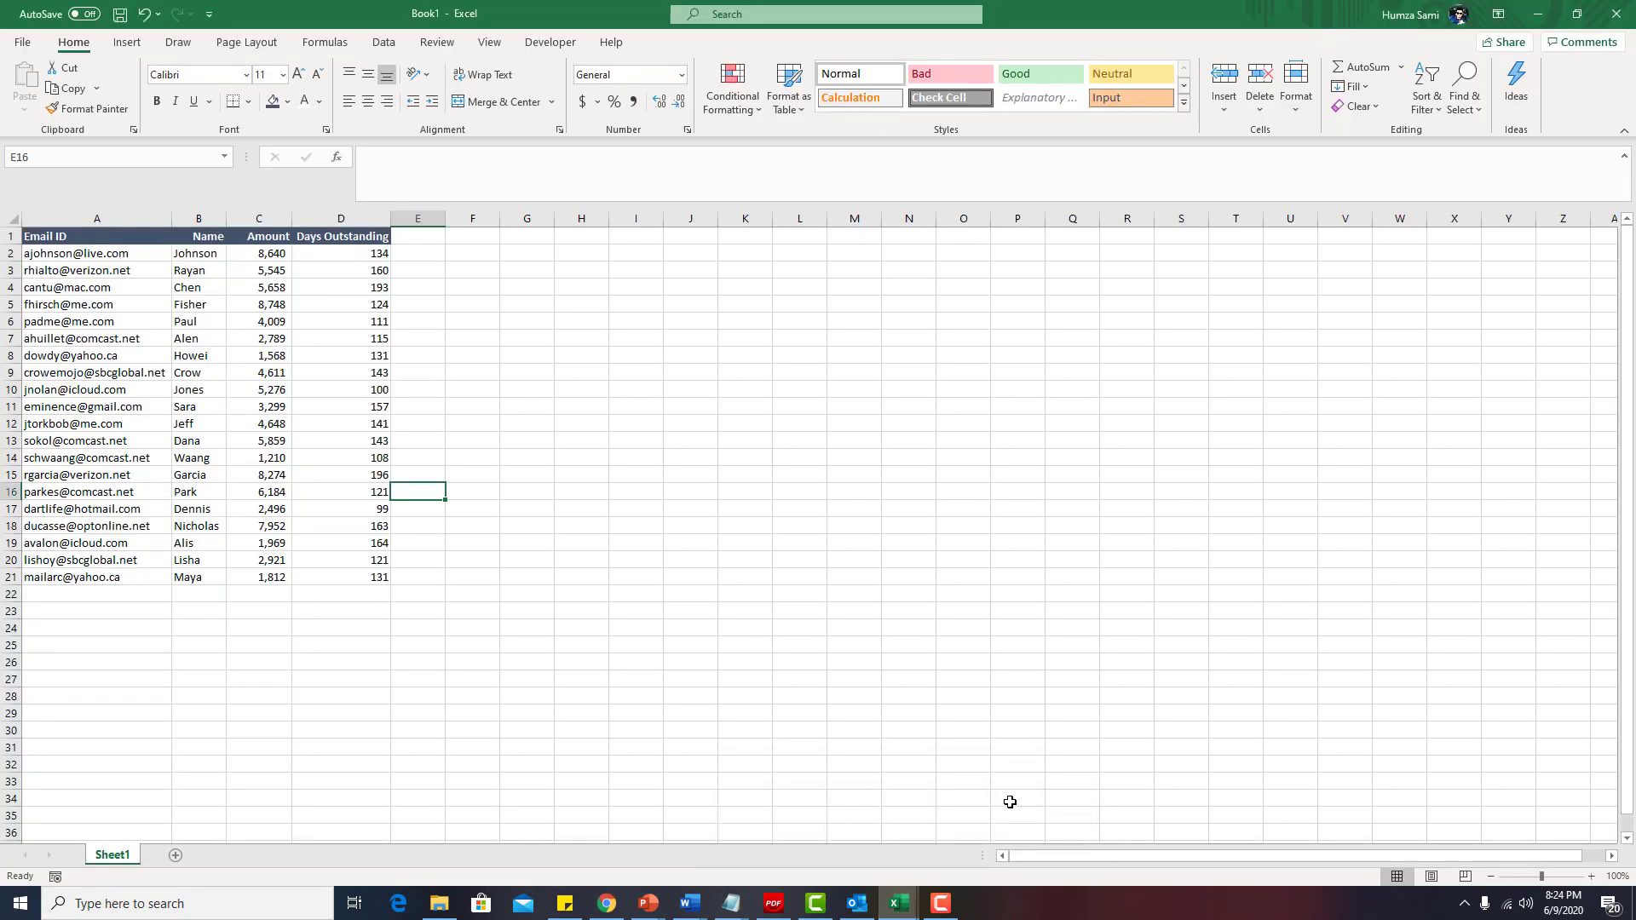
{"action": "left_click_drag", "start_coordinate": [77, 253], "coordinate": [74, 579]}
{"action": "left_click_drag", "start_coordinate": [202, 258], "coordinate": [187, 592]}
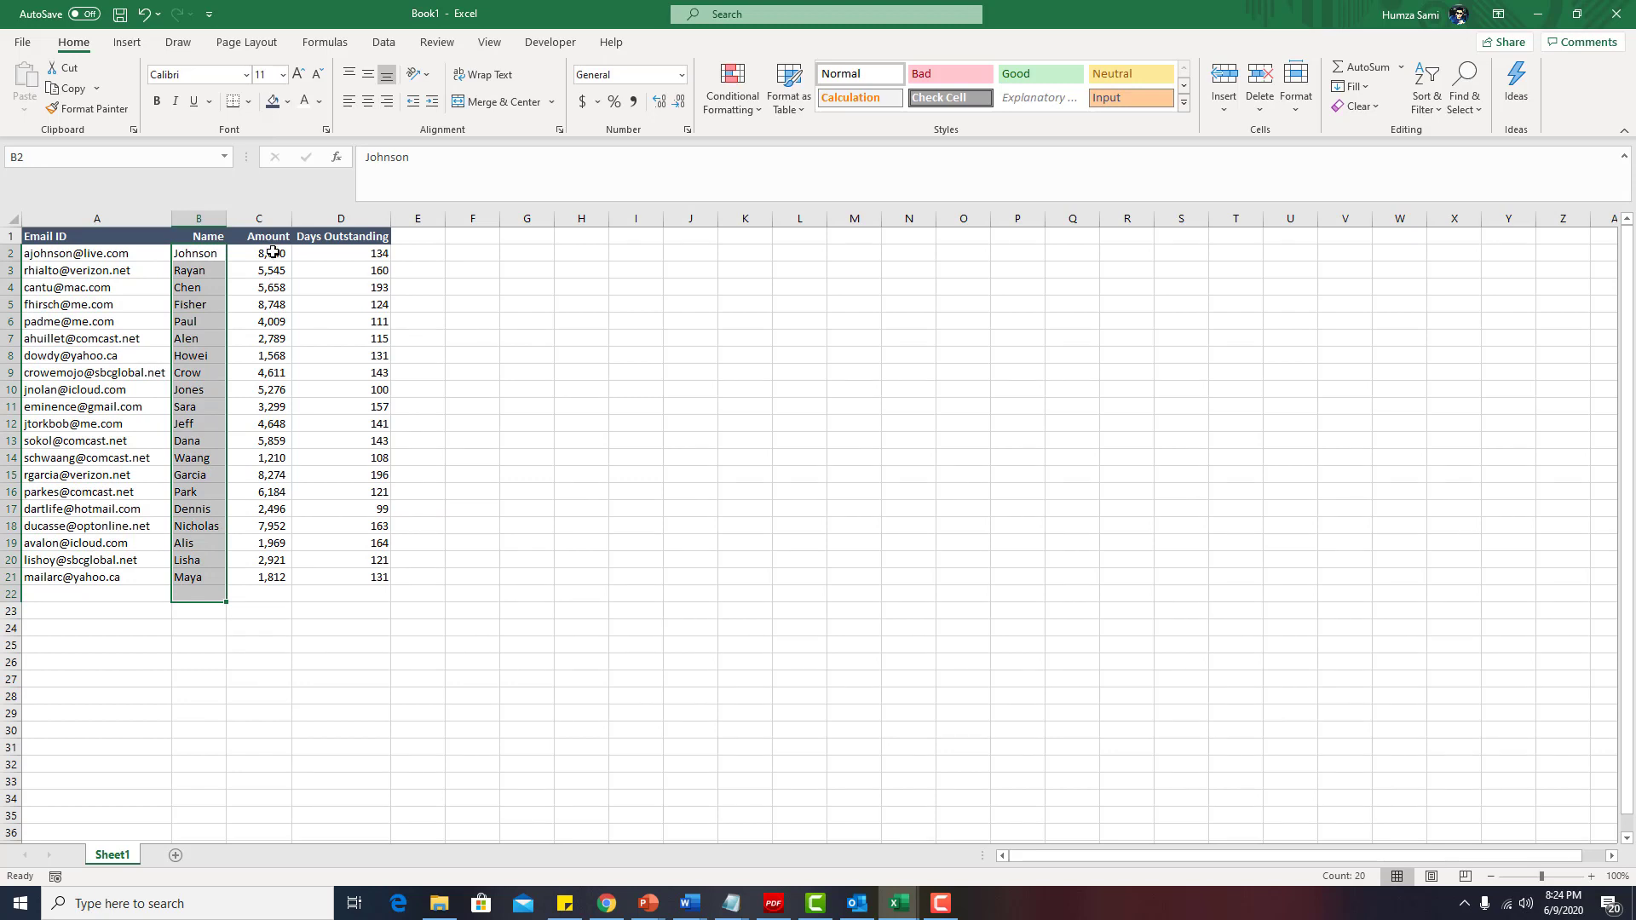
{"action": "left_click_drag", "start_coordinate": [273, 253], "coordinate": [267, 577]}
{"action": "left_click_drag", "start_coordinate": [275, 253], "coordinate": [260, 577]}
{"action": "left_click_drag", "start_coordinate": [365, 253], "coordinate": [341, 578]}
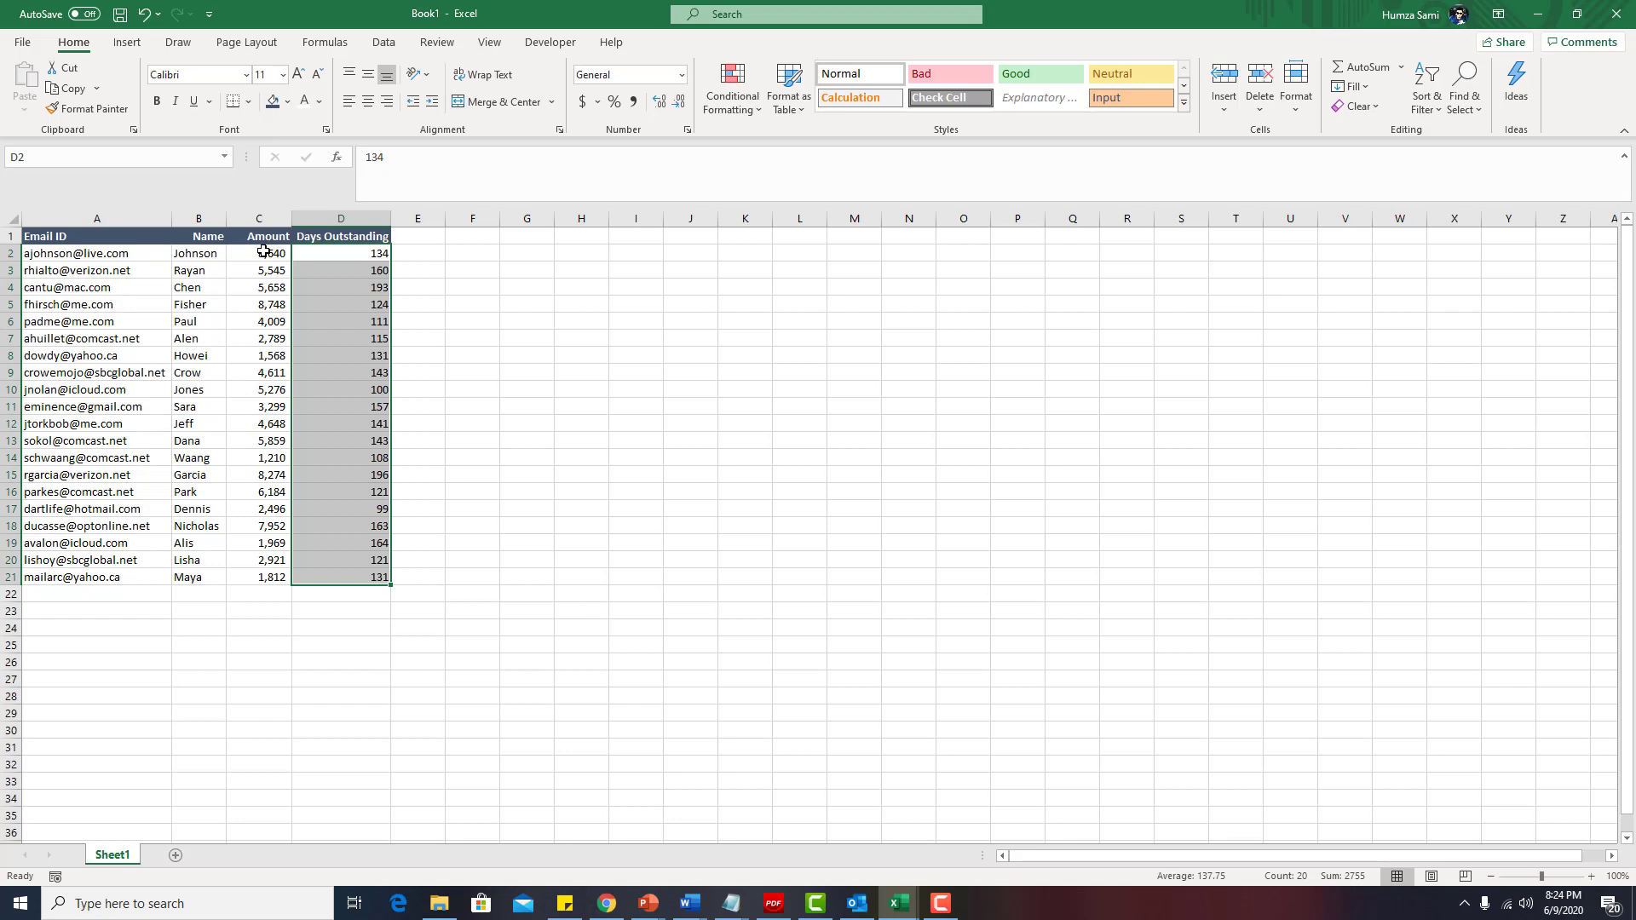
Step through the names in column B and review the Name, Amount and Days Outstanding headers.
{"action": "left_click", "coordinate": [197, 254]}
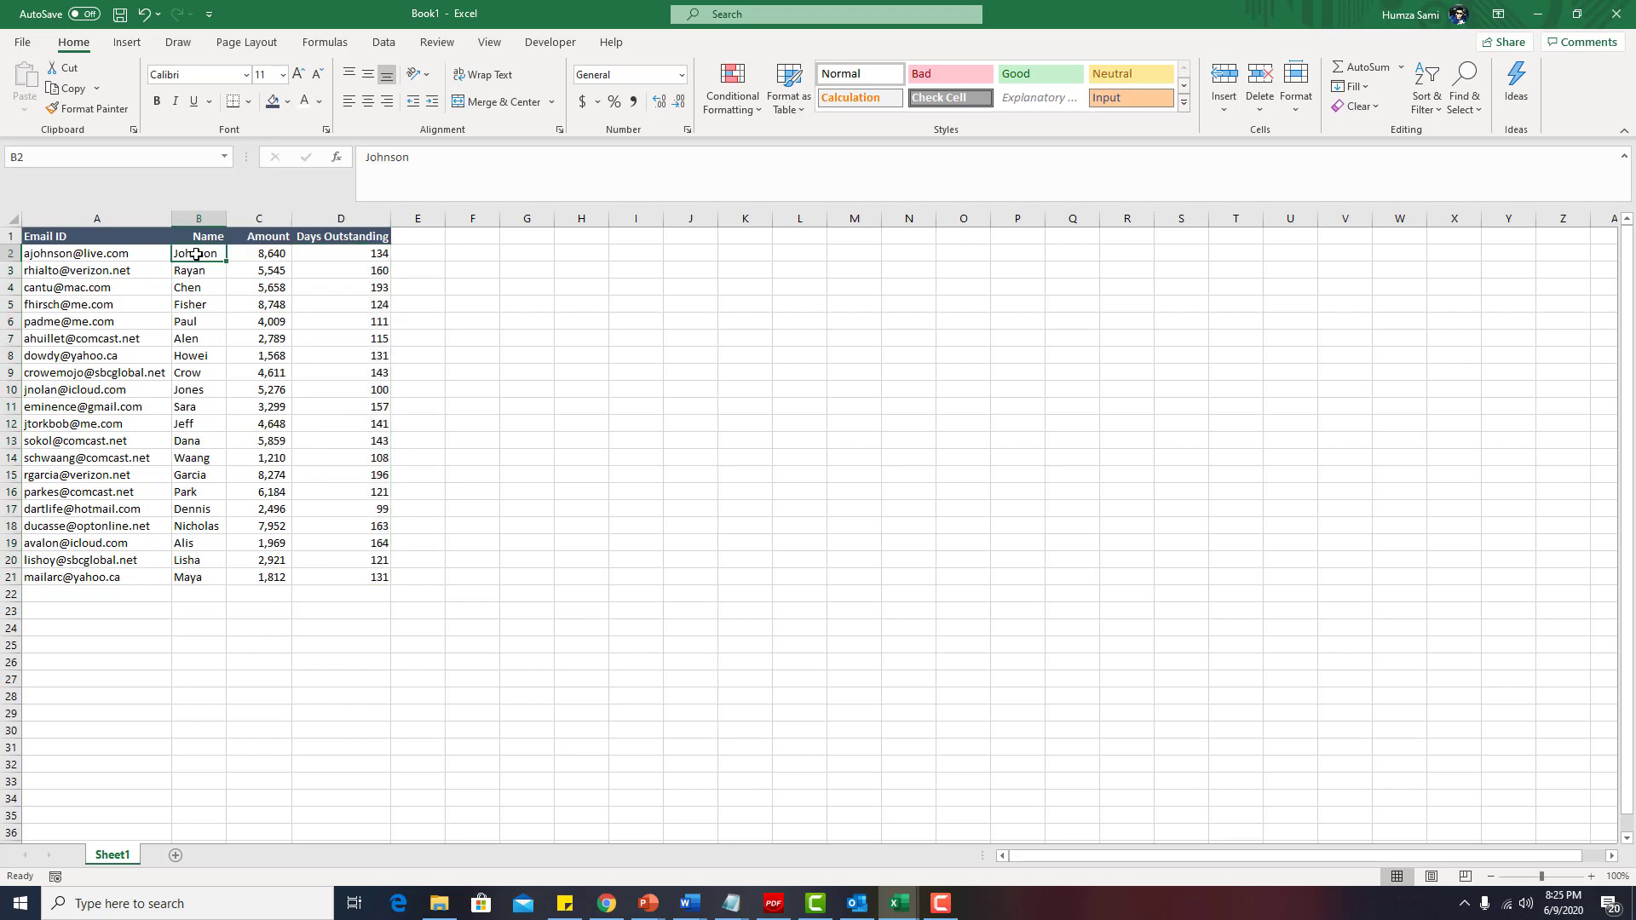
{"action": "left_click", "coordinate": [196, 270]}
{"action": "left_click", "coordinate": [197, 288]}
{"action": "left_click", "coordinate": [196, 304]}
{"action": "left_click", "coordinate": [197, 321]}
{"action": "left_click", "coordinate": [200, 355]}
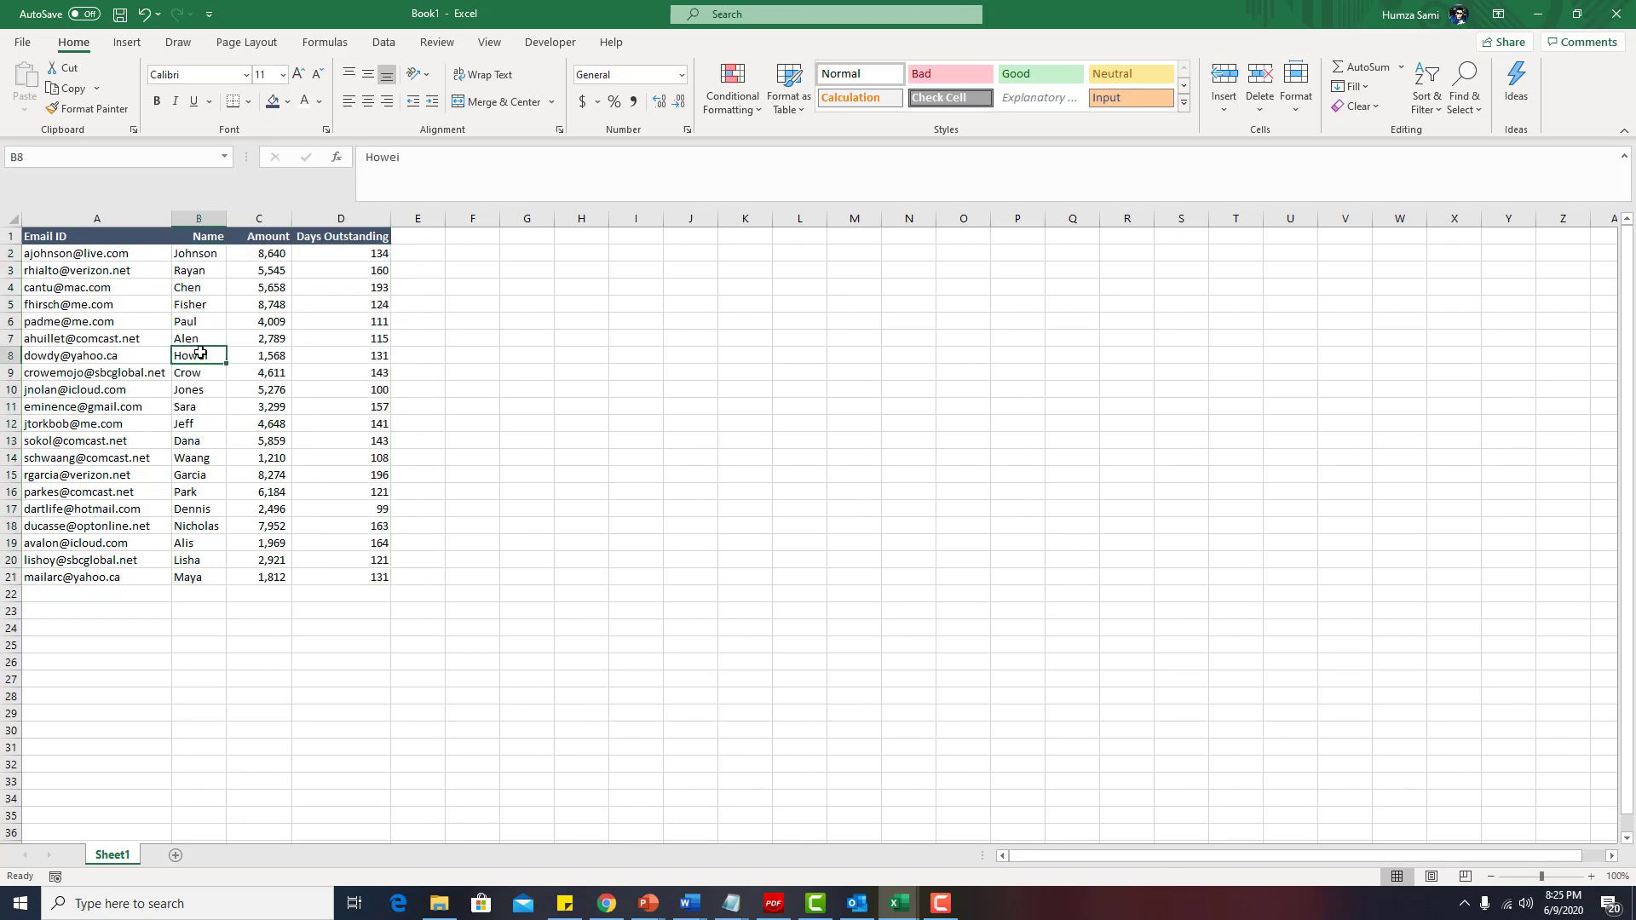
{"action": "left_click", "coordinate": [208, 239]}
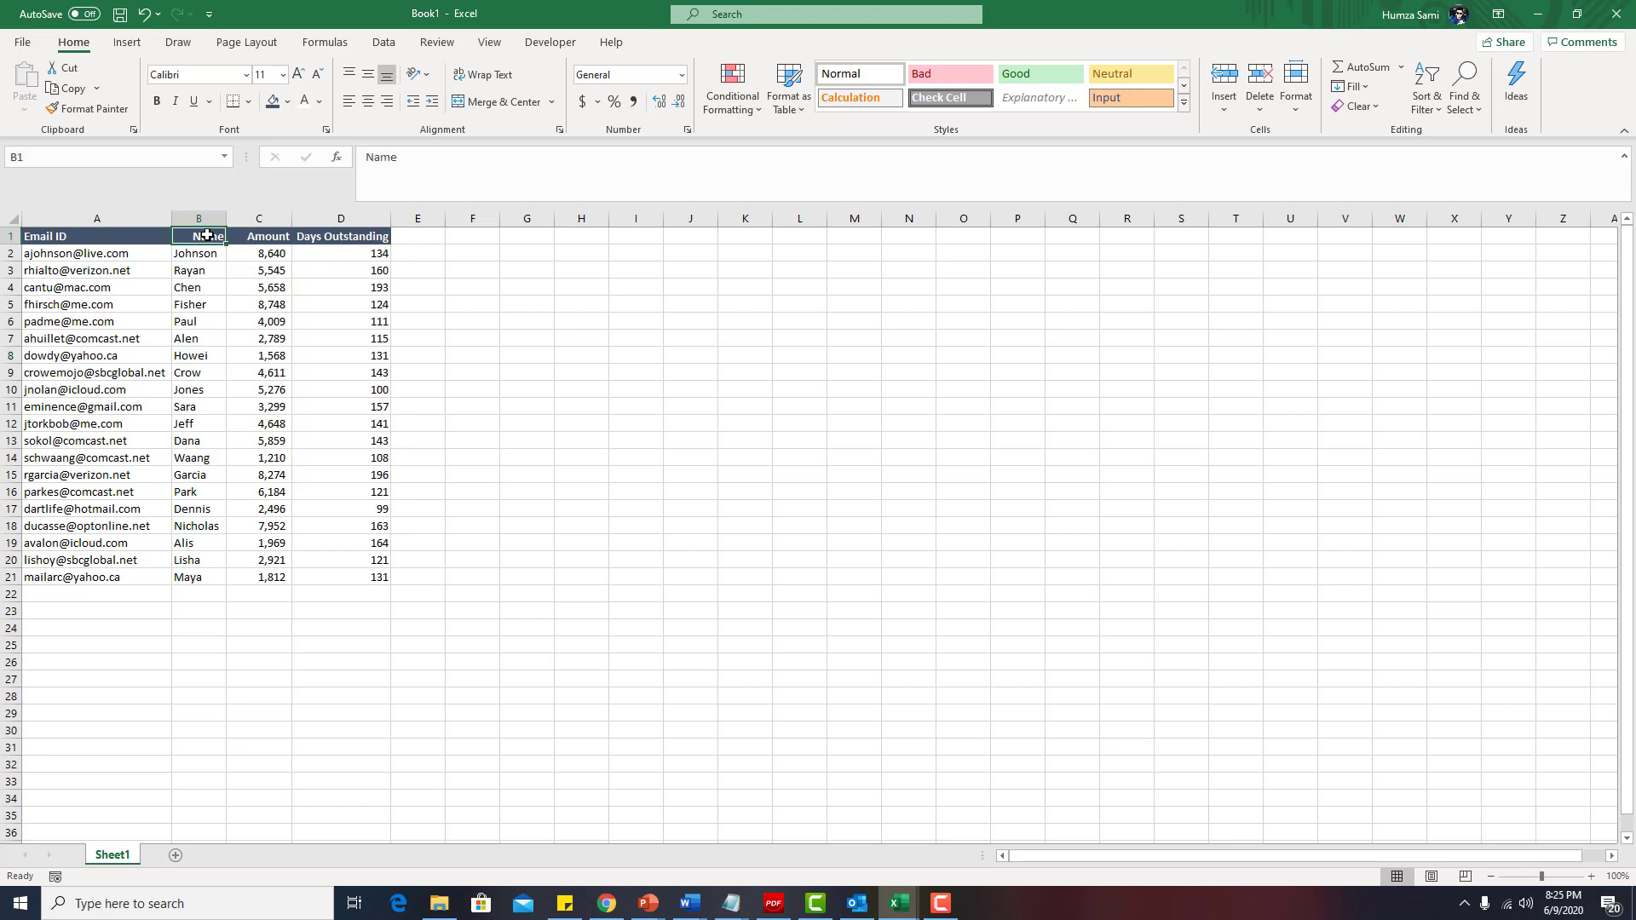
{"action": "left_click", "coordinate": [276, 242]}
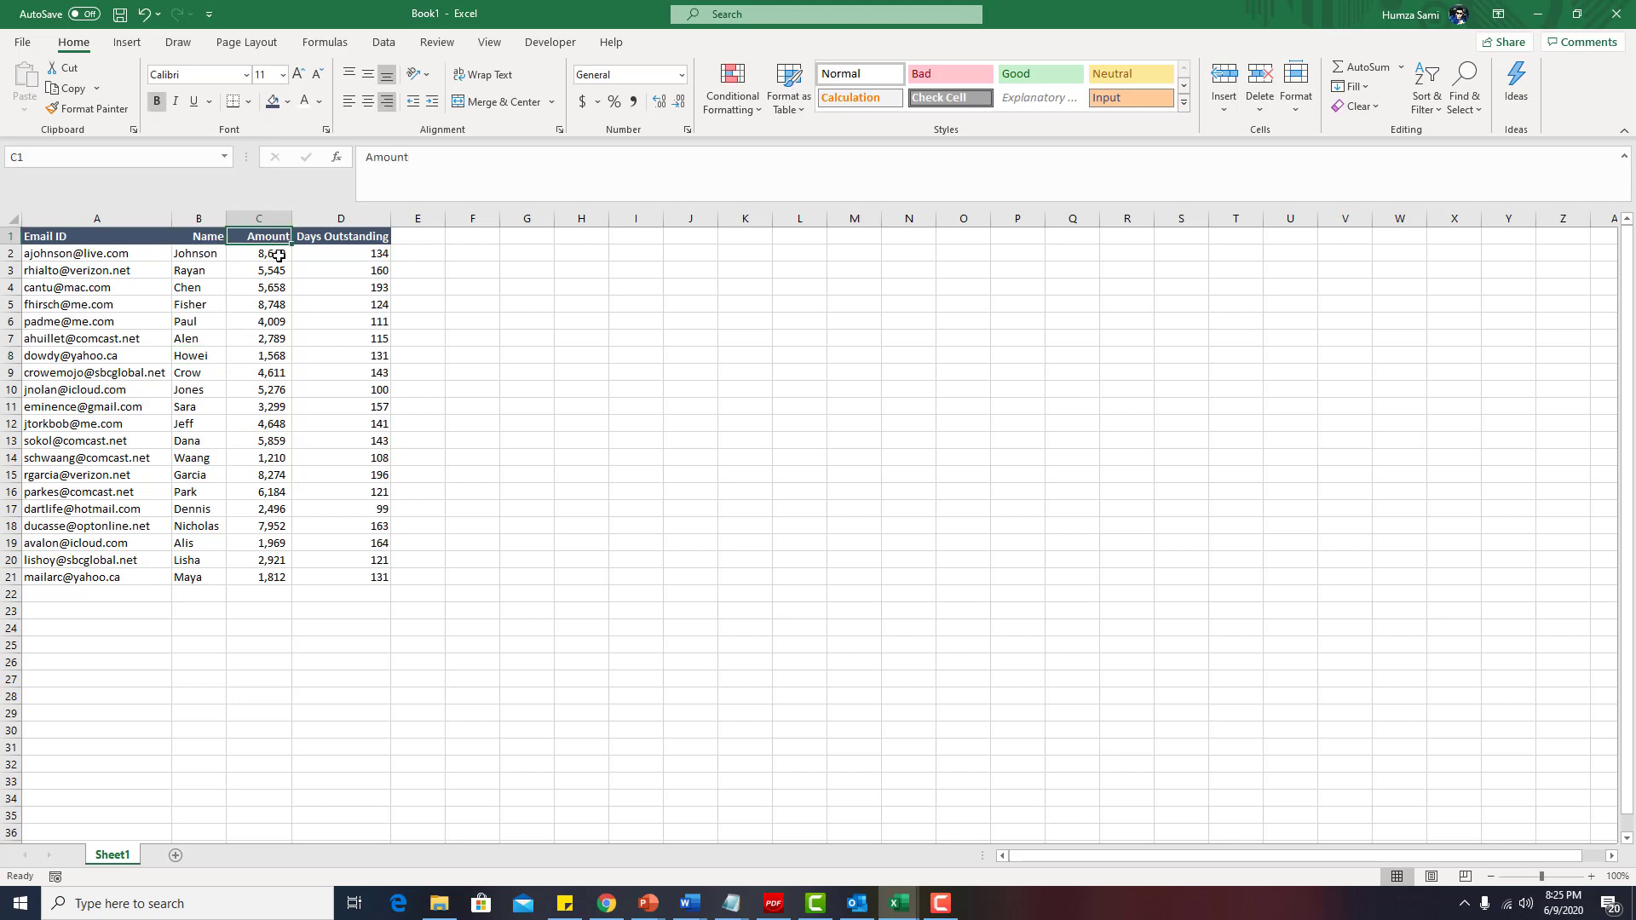
{"action": "left_click", "coordinate": [278, 256]}
{"action": "left_click", "coordinate": [372, 255]}
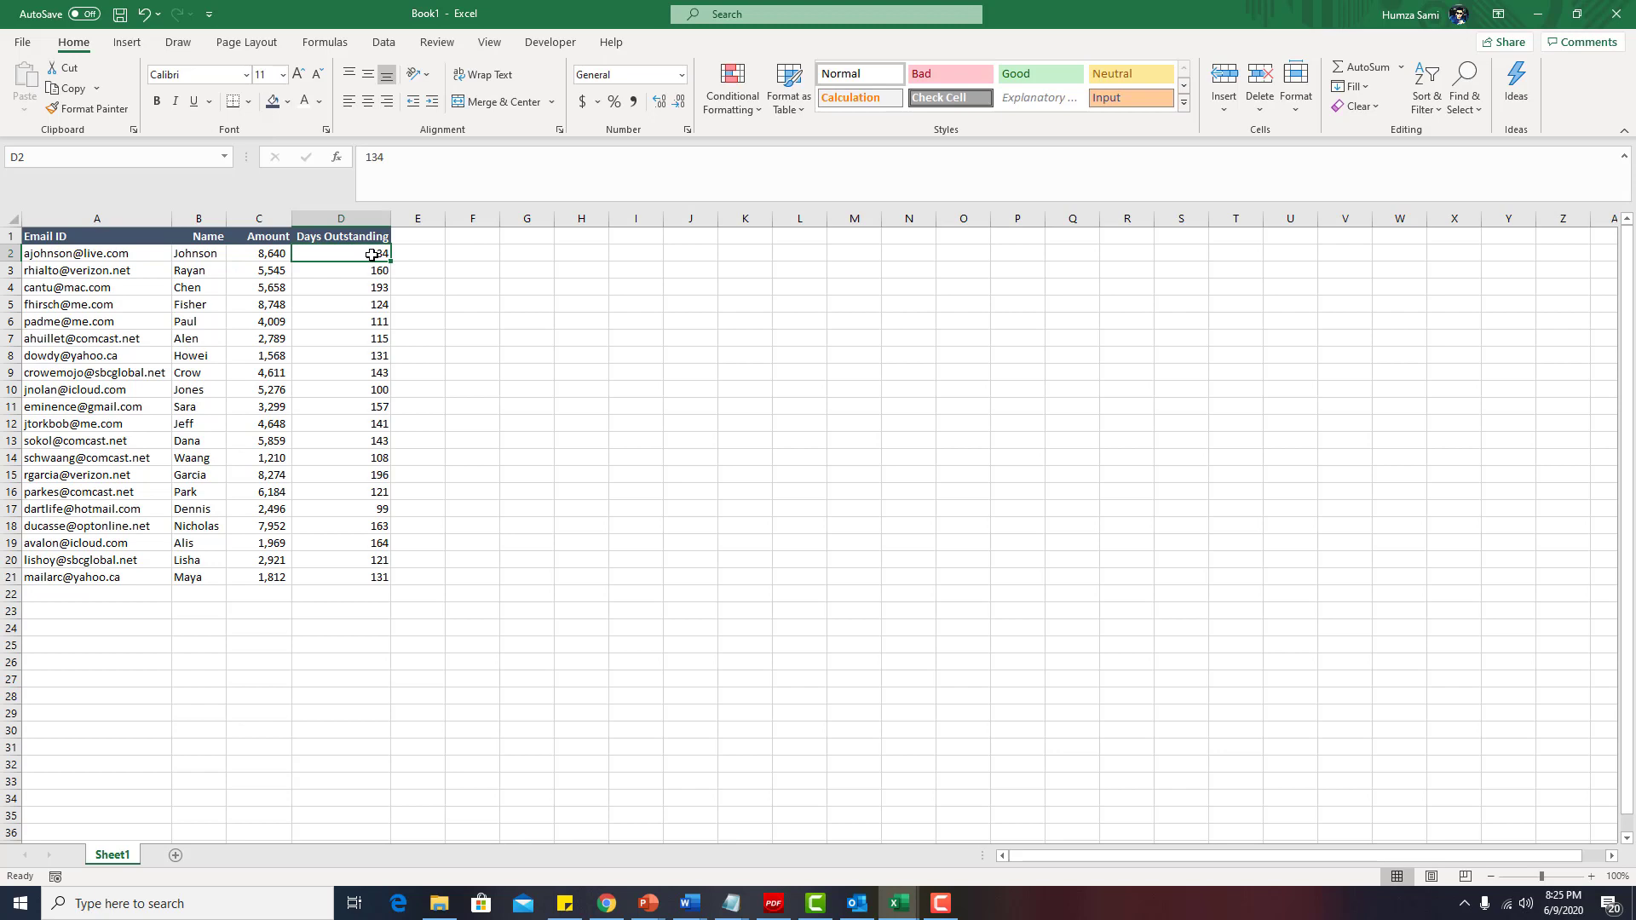
{"action": "left_click_drag", "start_coordinate": [213, 238], "coordinate": [336, 236]}
{"action": "left_click", "coordinate": [345, 256]}
Add Name, Amount and Days as dynamic fields in the Smart Email Sender form.
{"action": "mouse_move", "coordinate": [905, 905]}
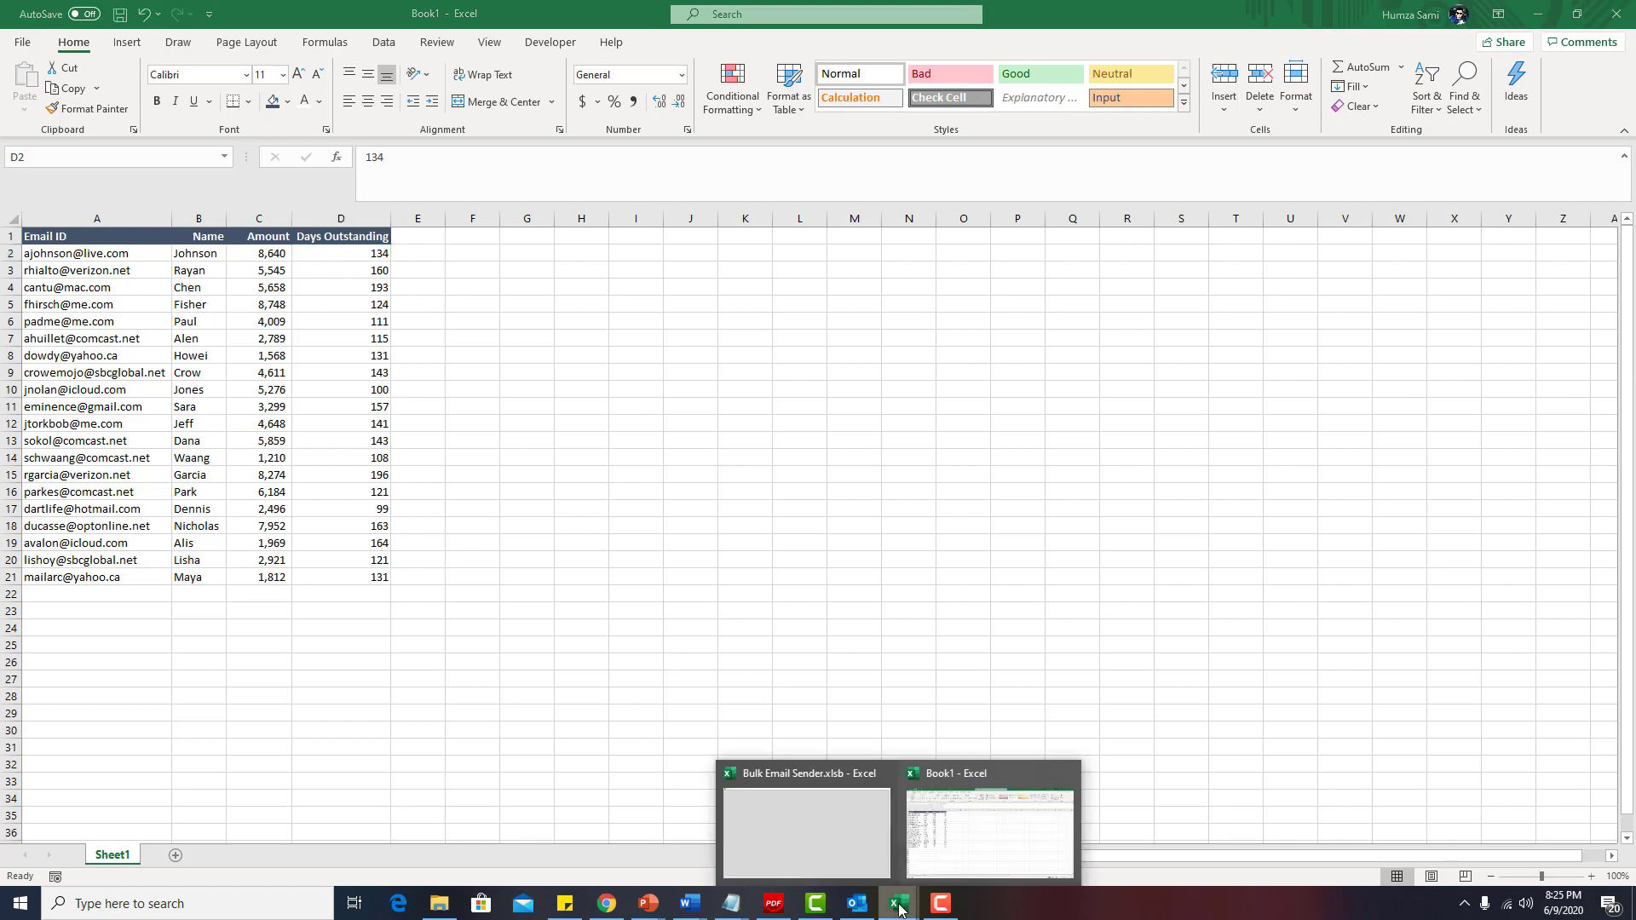
{"action": "left_click", "coordinate": [837, 832]}
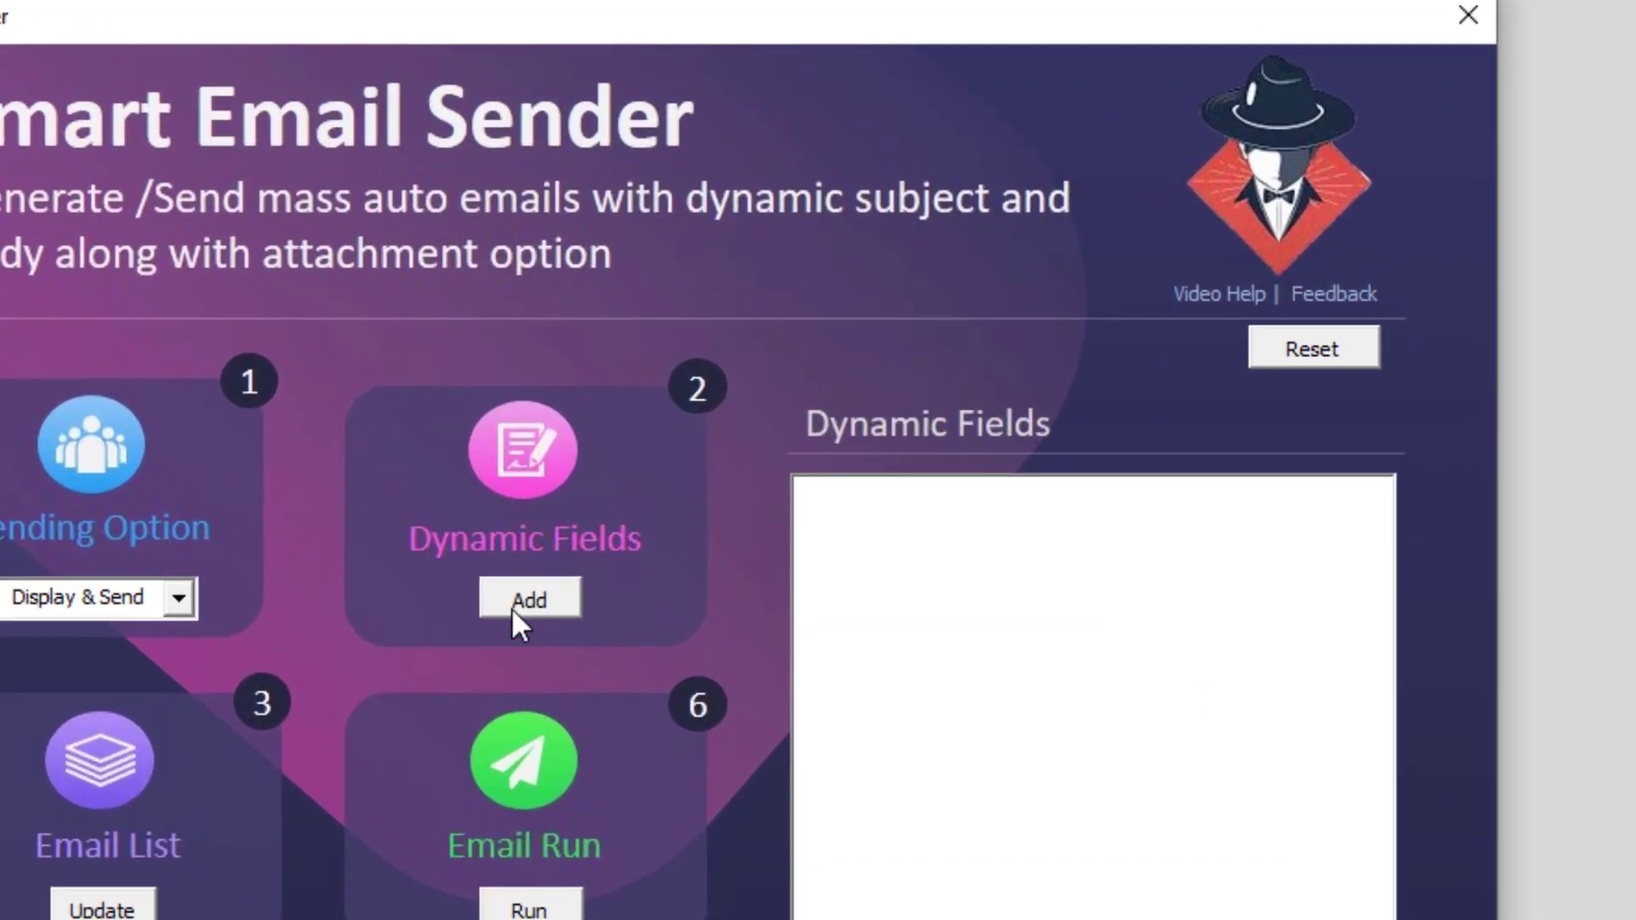
{"action": "left_click", "coordinate": [669, 432]}
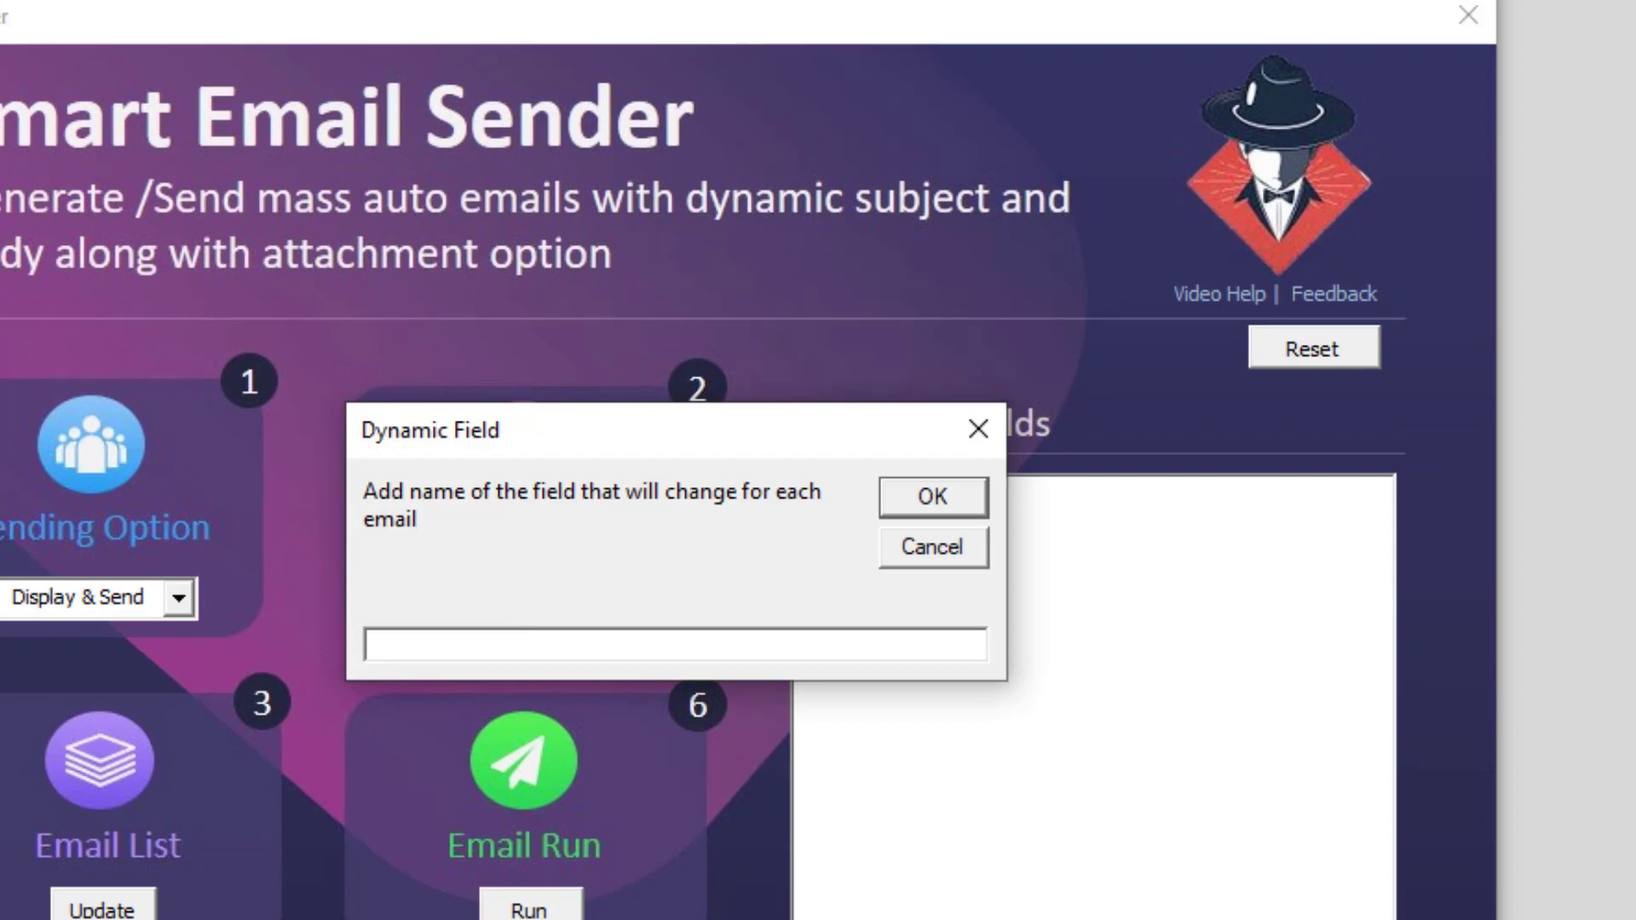
{"action": "type", "text": "Name"}
{"action": "left_click", "coordinate": [931, 485]}
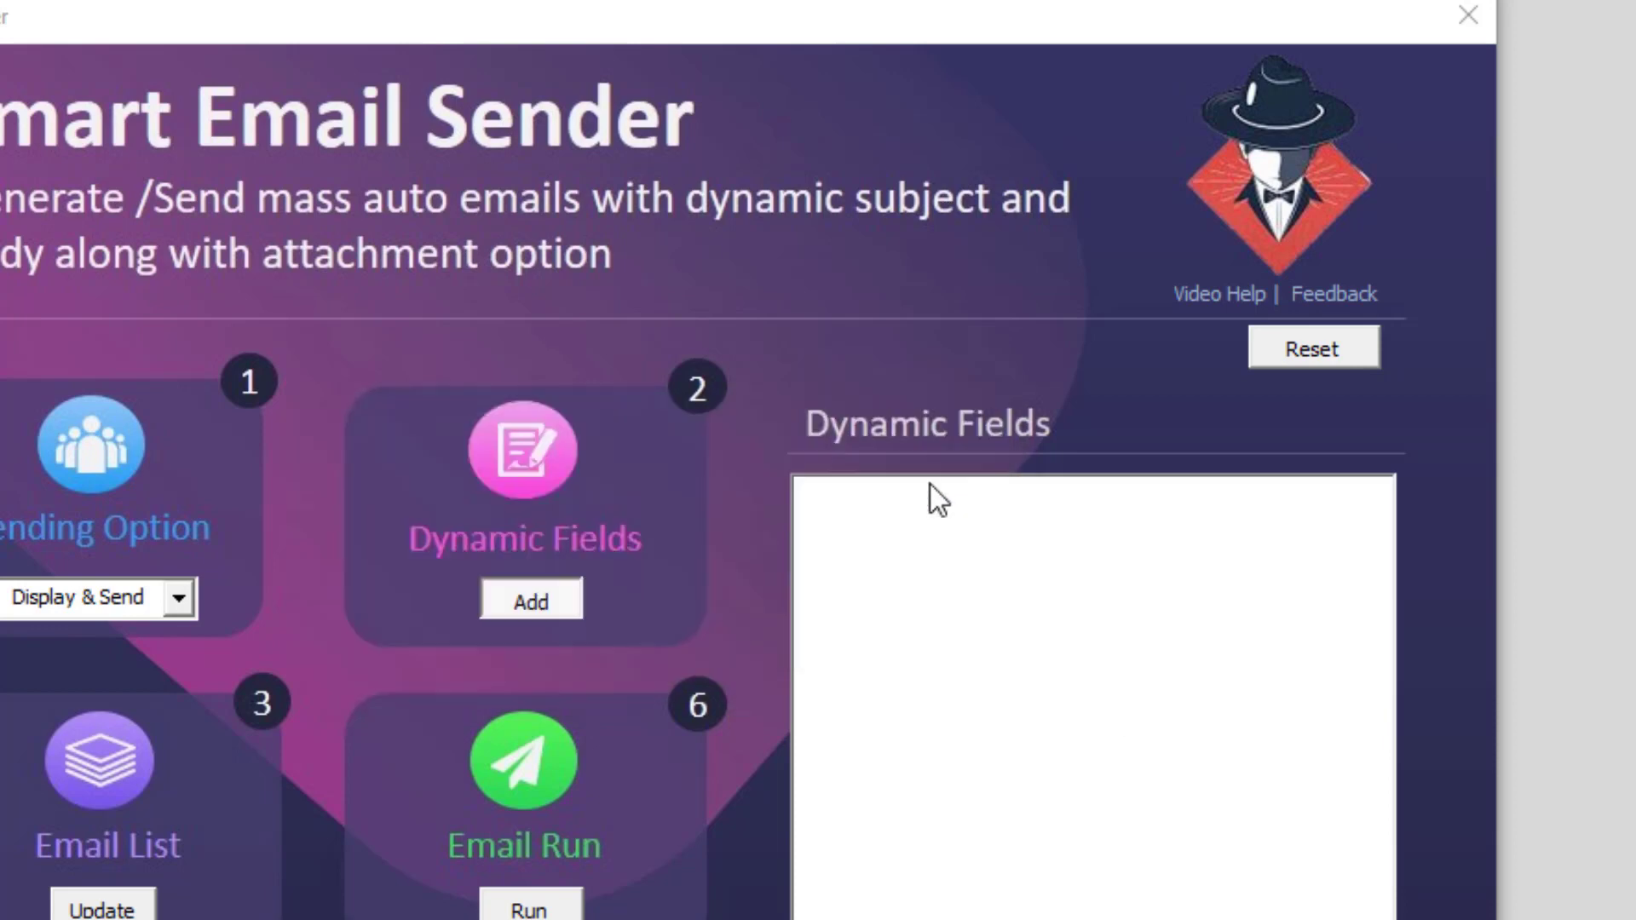
{"action": "left_click", "coordinate": [524, 593]}
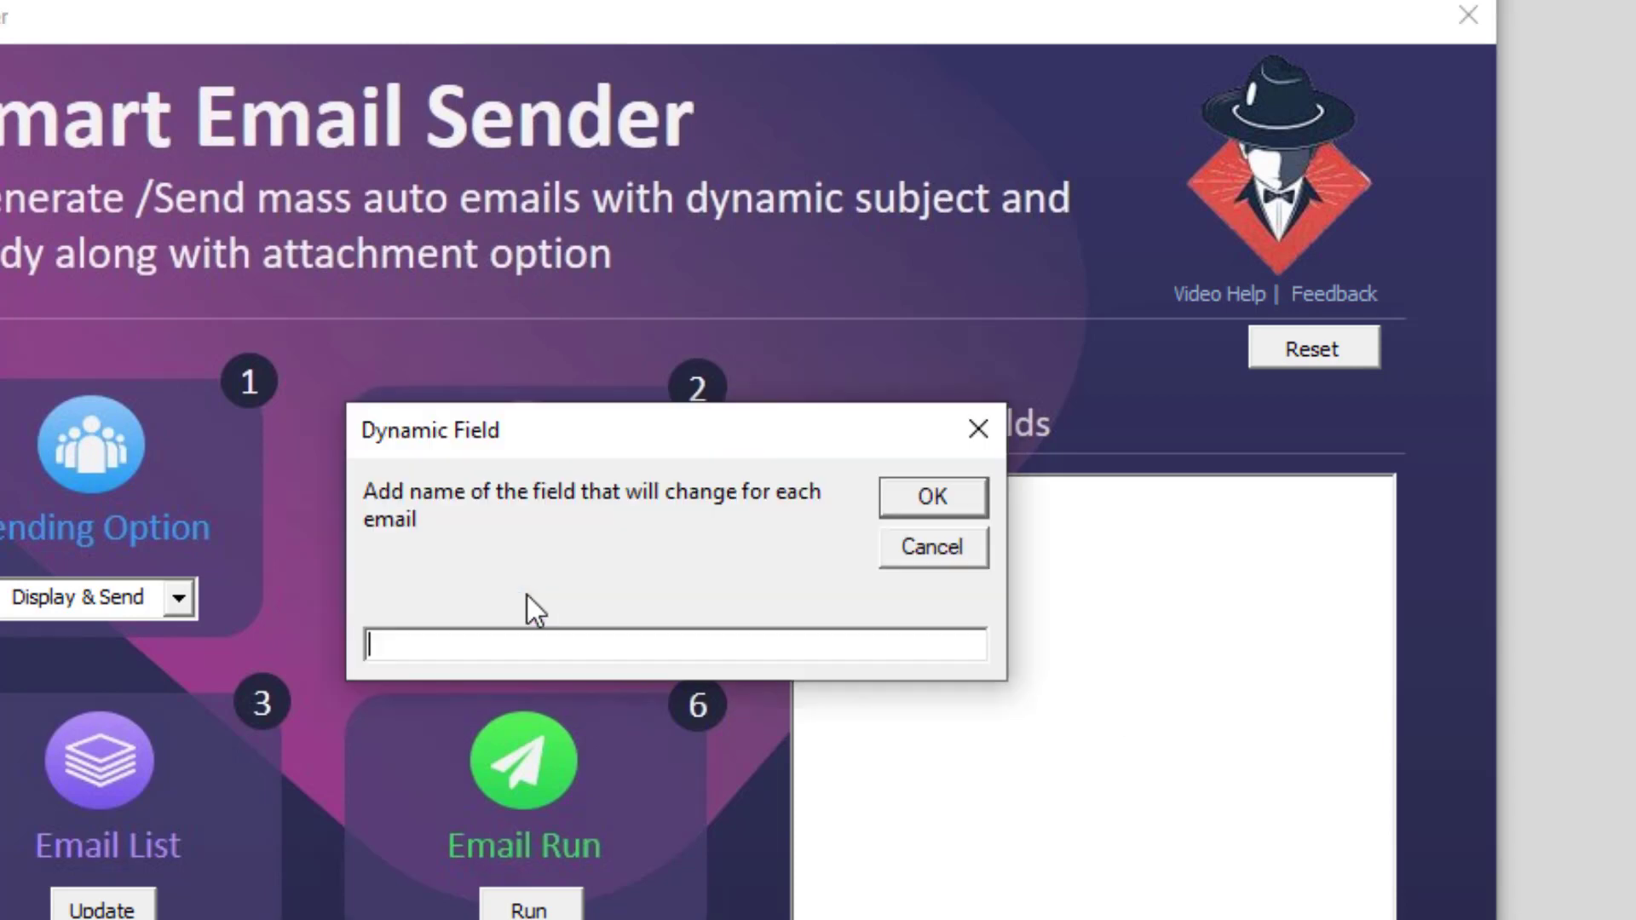
{"action": "type", "text": "Amount"}
{"action": "left_click", "coordinate": [934, 497]}
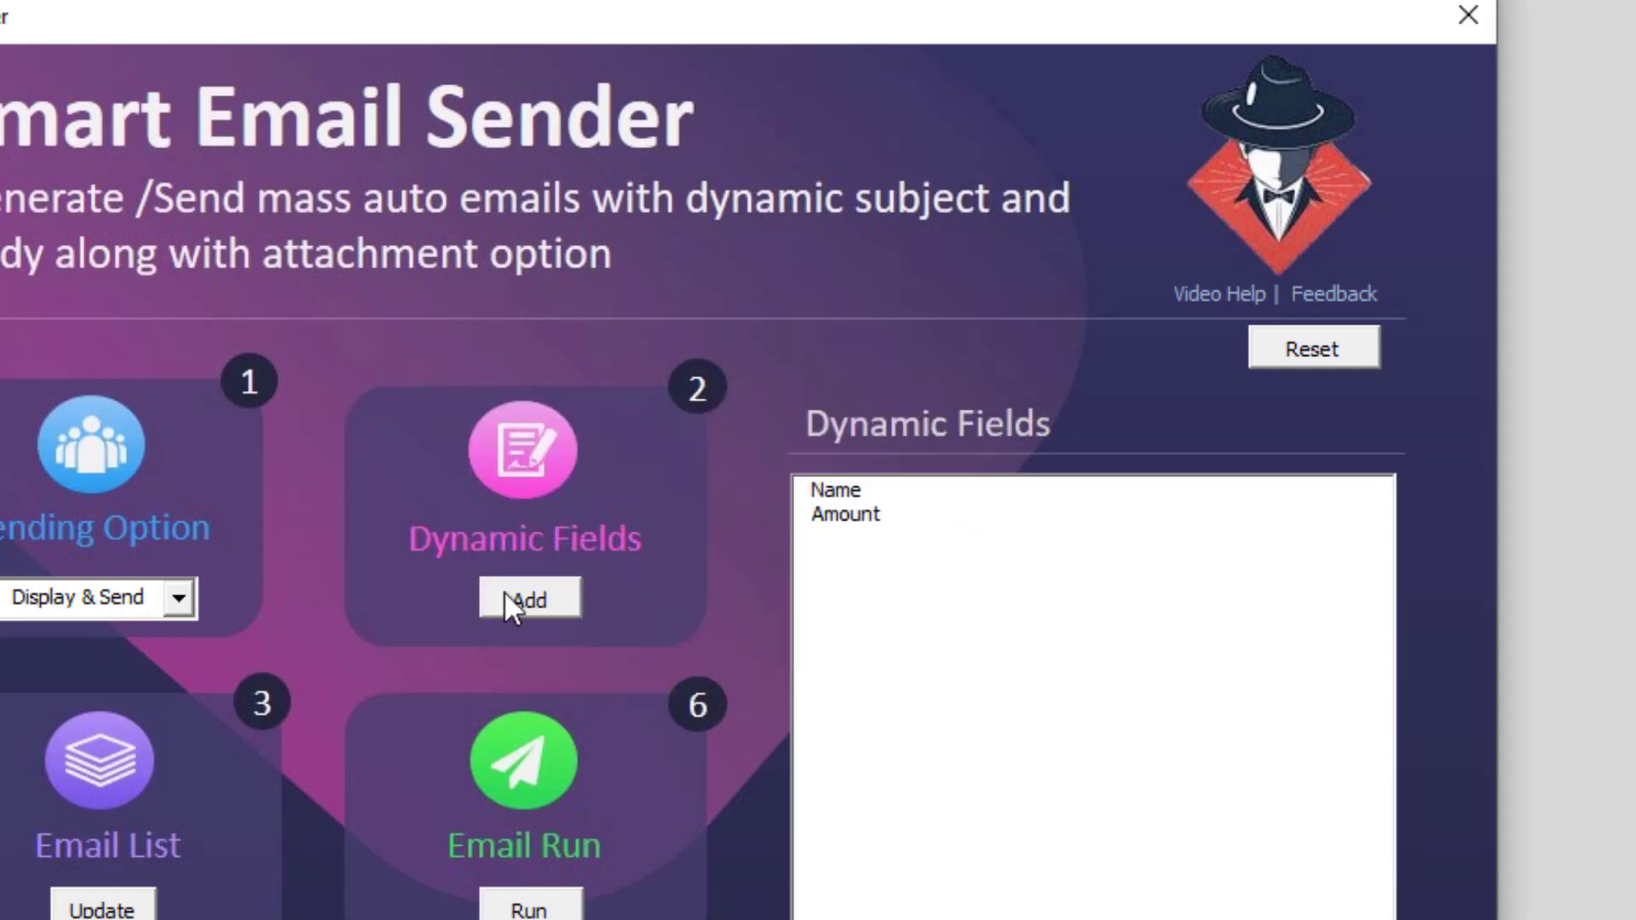
{"action": "left_click", "coordinate": [526, 601]}
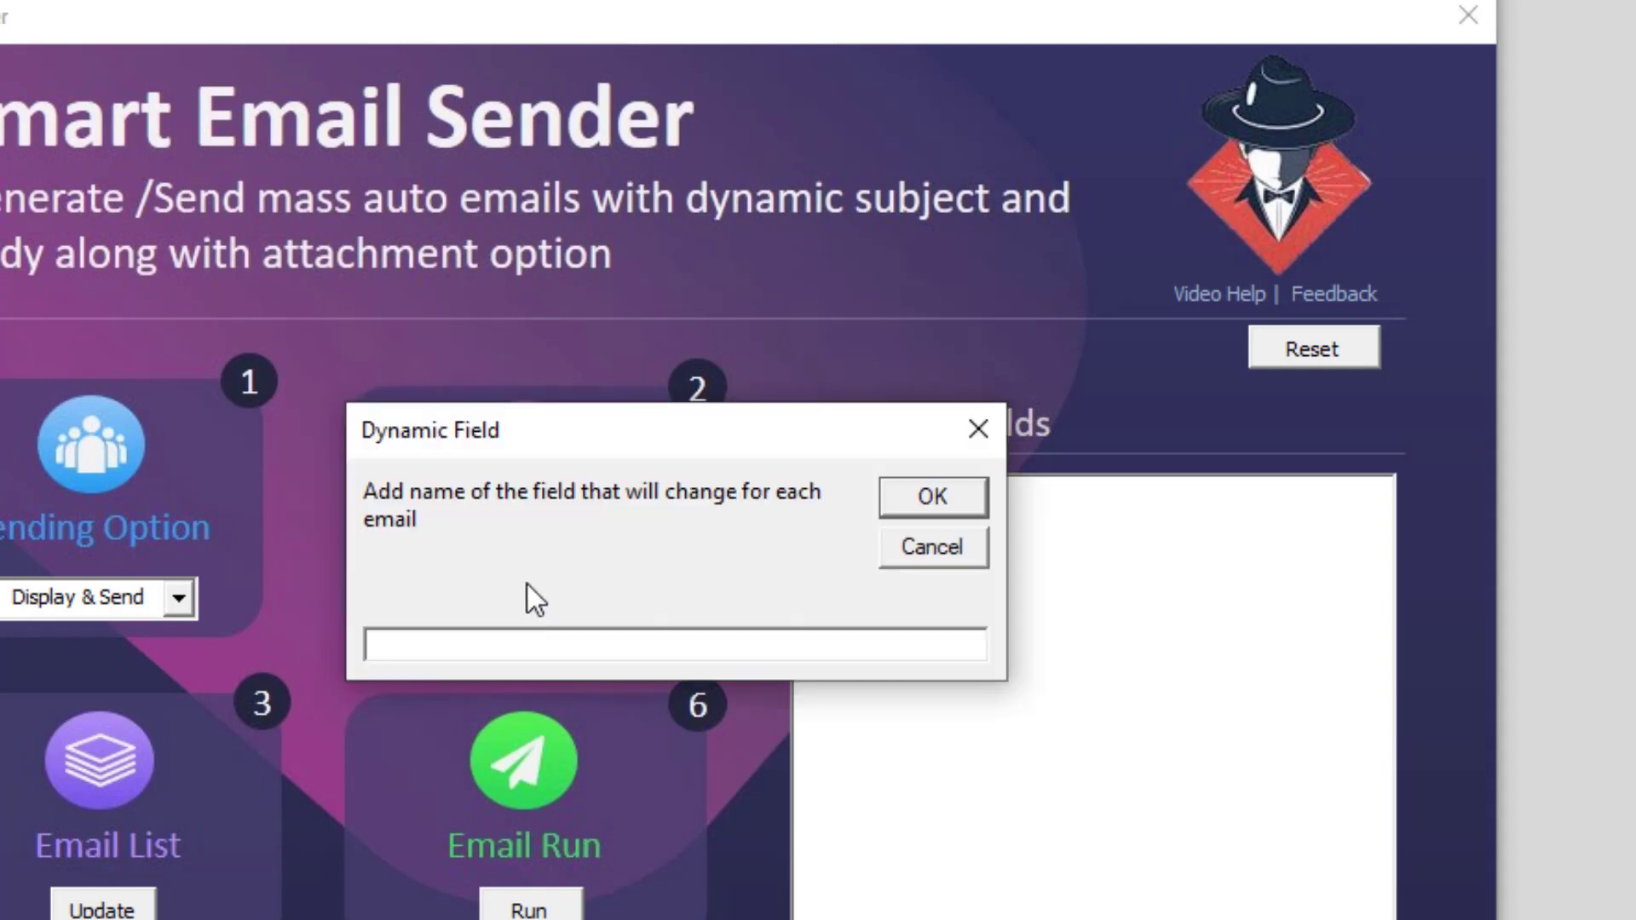
{"action": "type", "text": "Days"}
{"action": "left_click", "coordinate": [915, 504]}
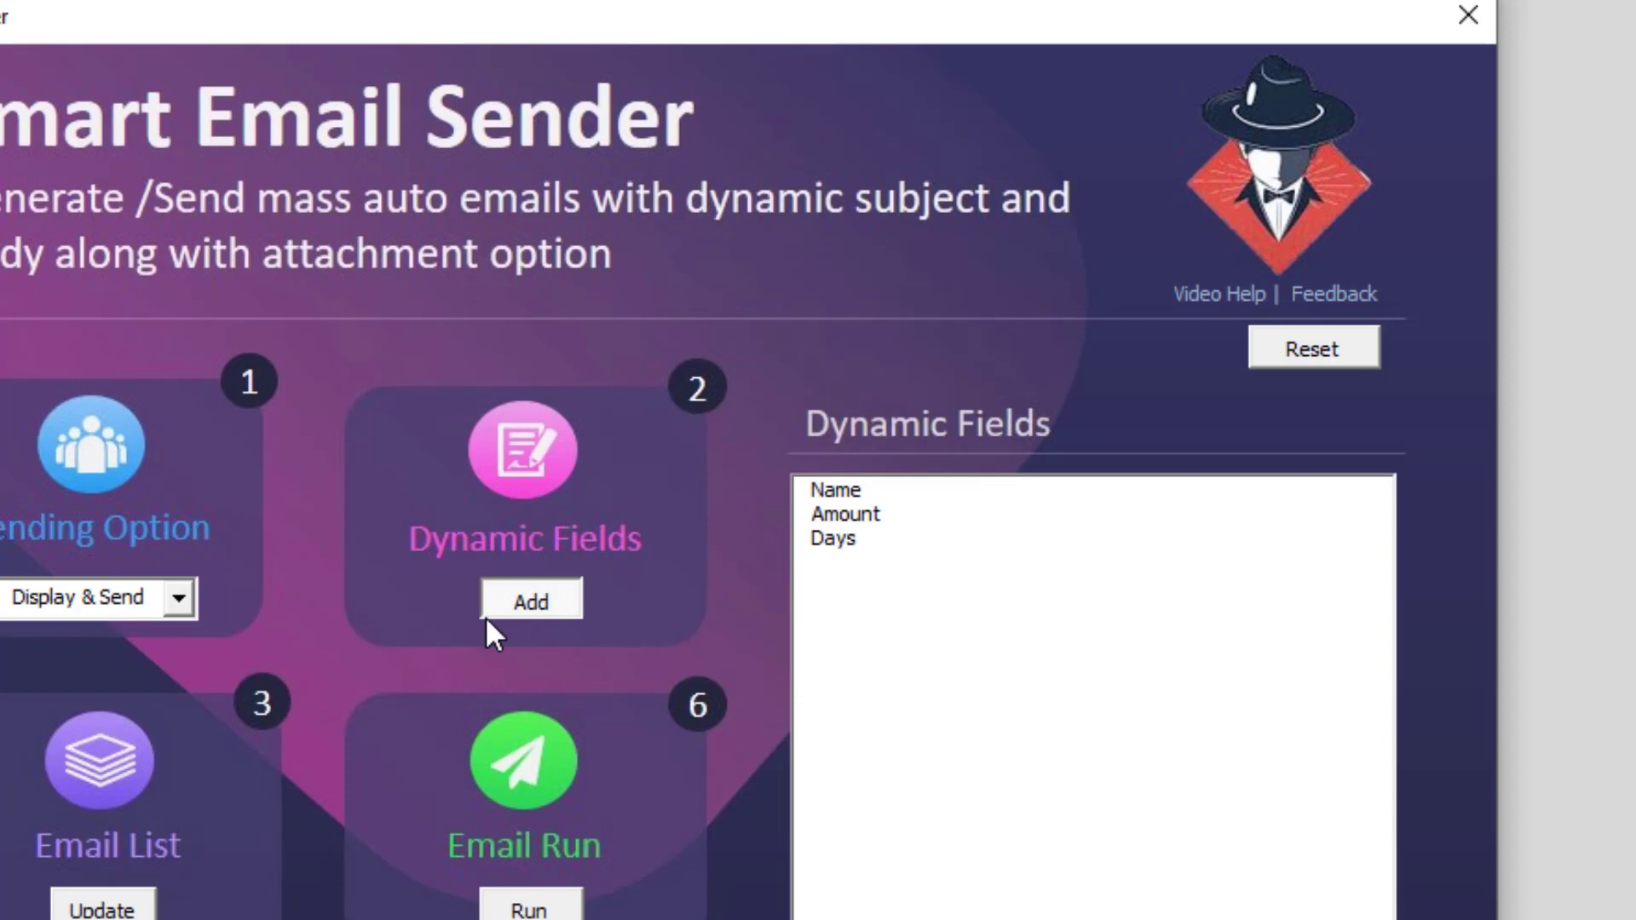
Select Name, Amount and Days in turn in the dynamic fields list.
{"action": "left_click", "coordinate": [836, 501]}
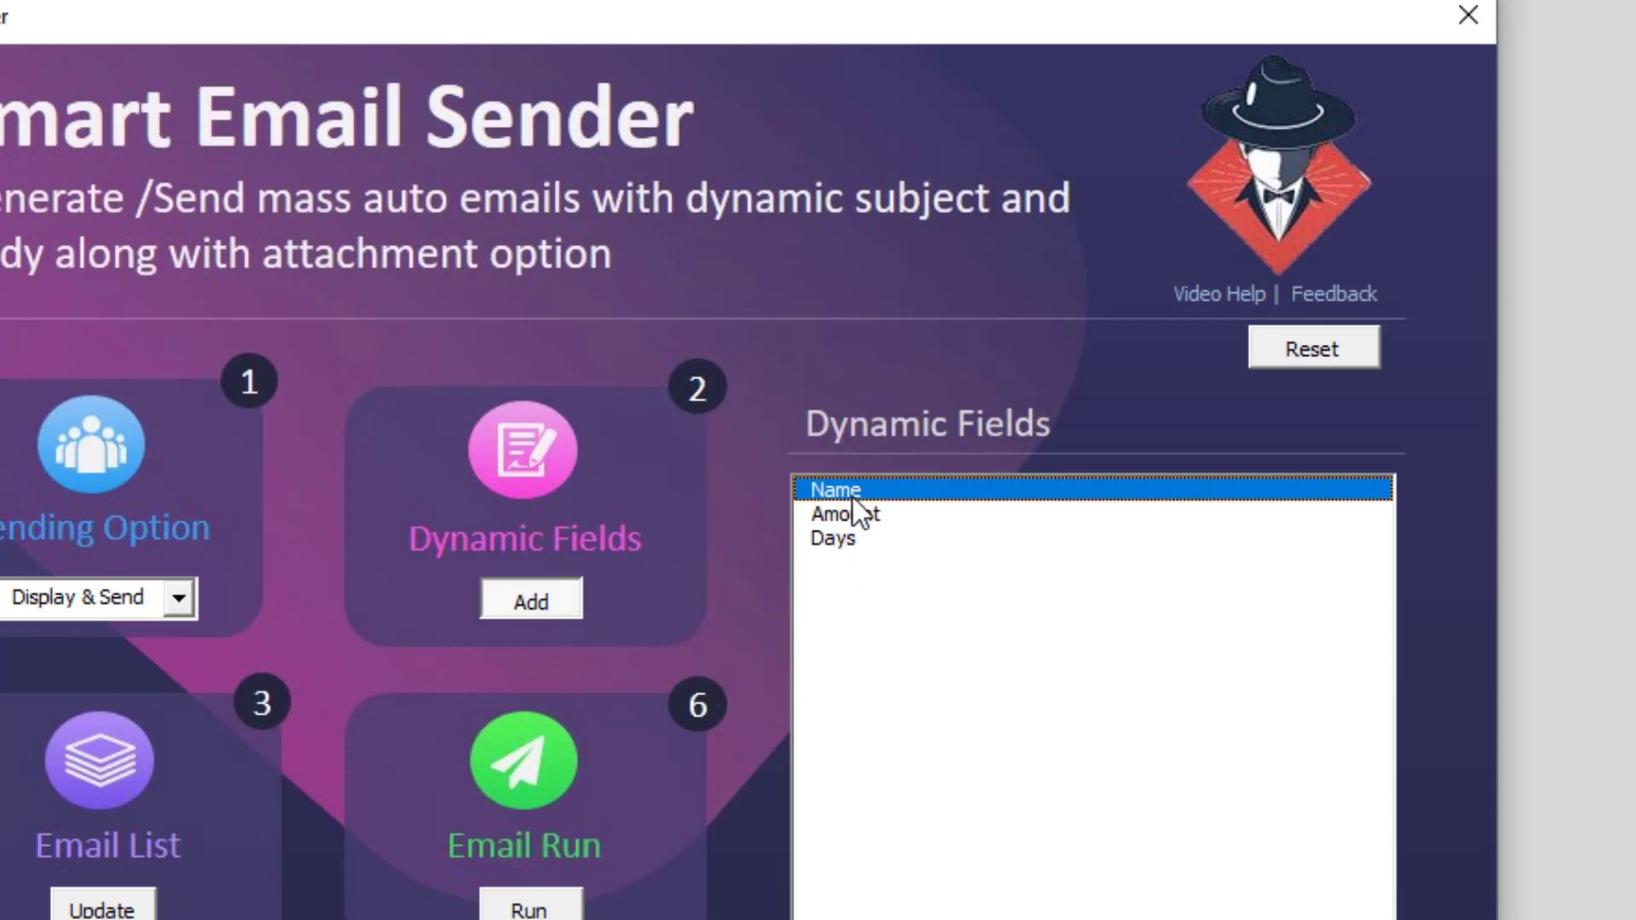
{"action": "left_click", "coordinate": [856, 513]}
{"action": "left_click", "coordinate": [854, 535]}
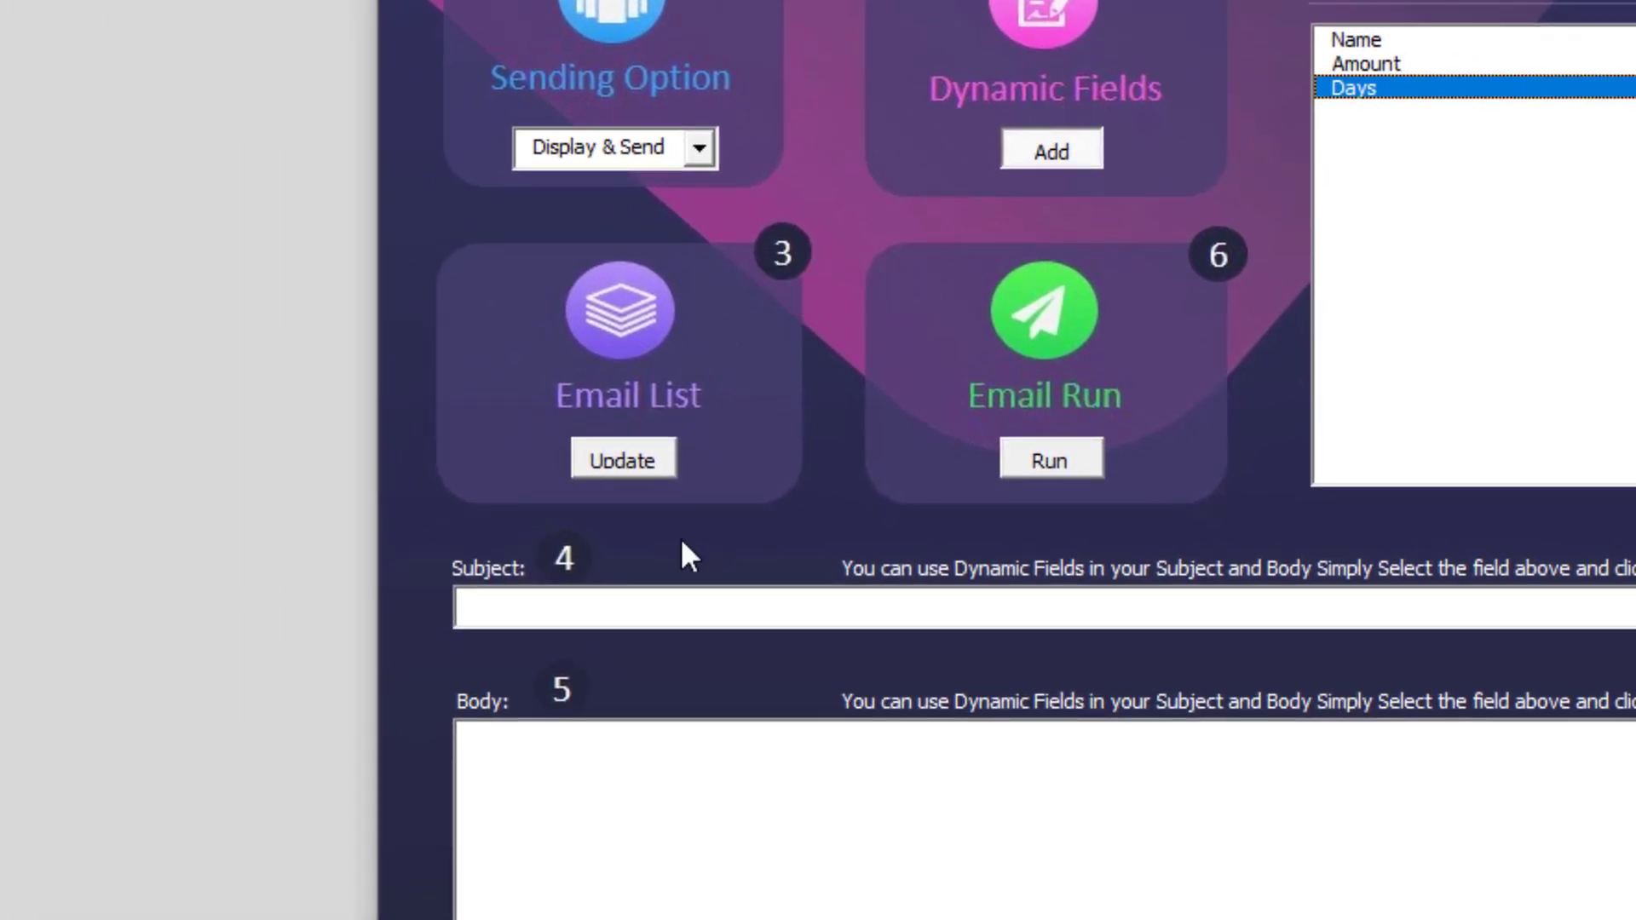
{"action": "left_click", "coordinate": [616, 465]}
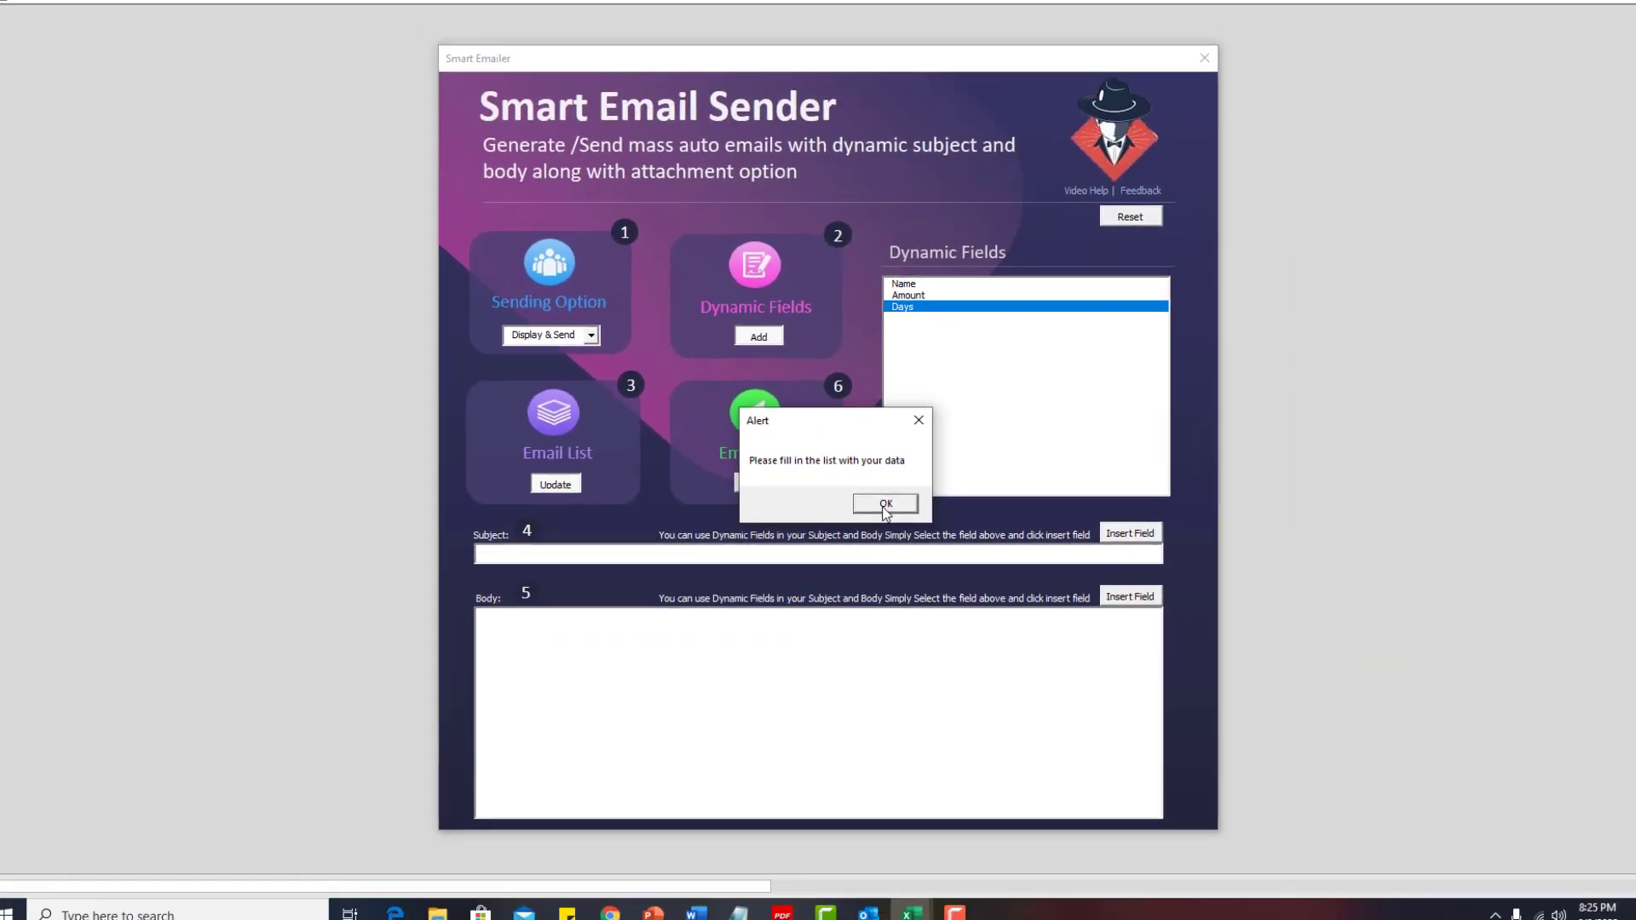
{"action": "left_click", "coordinate": [885, 504]}
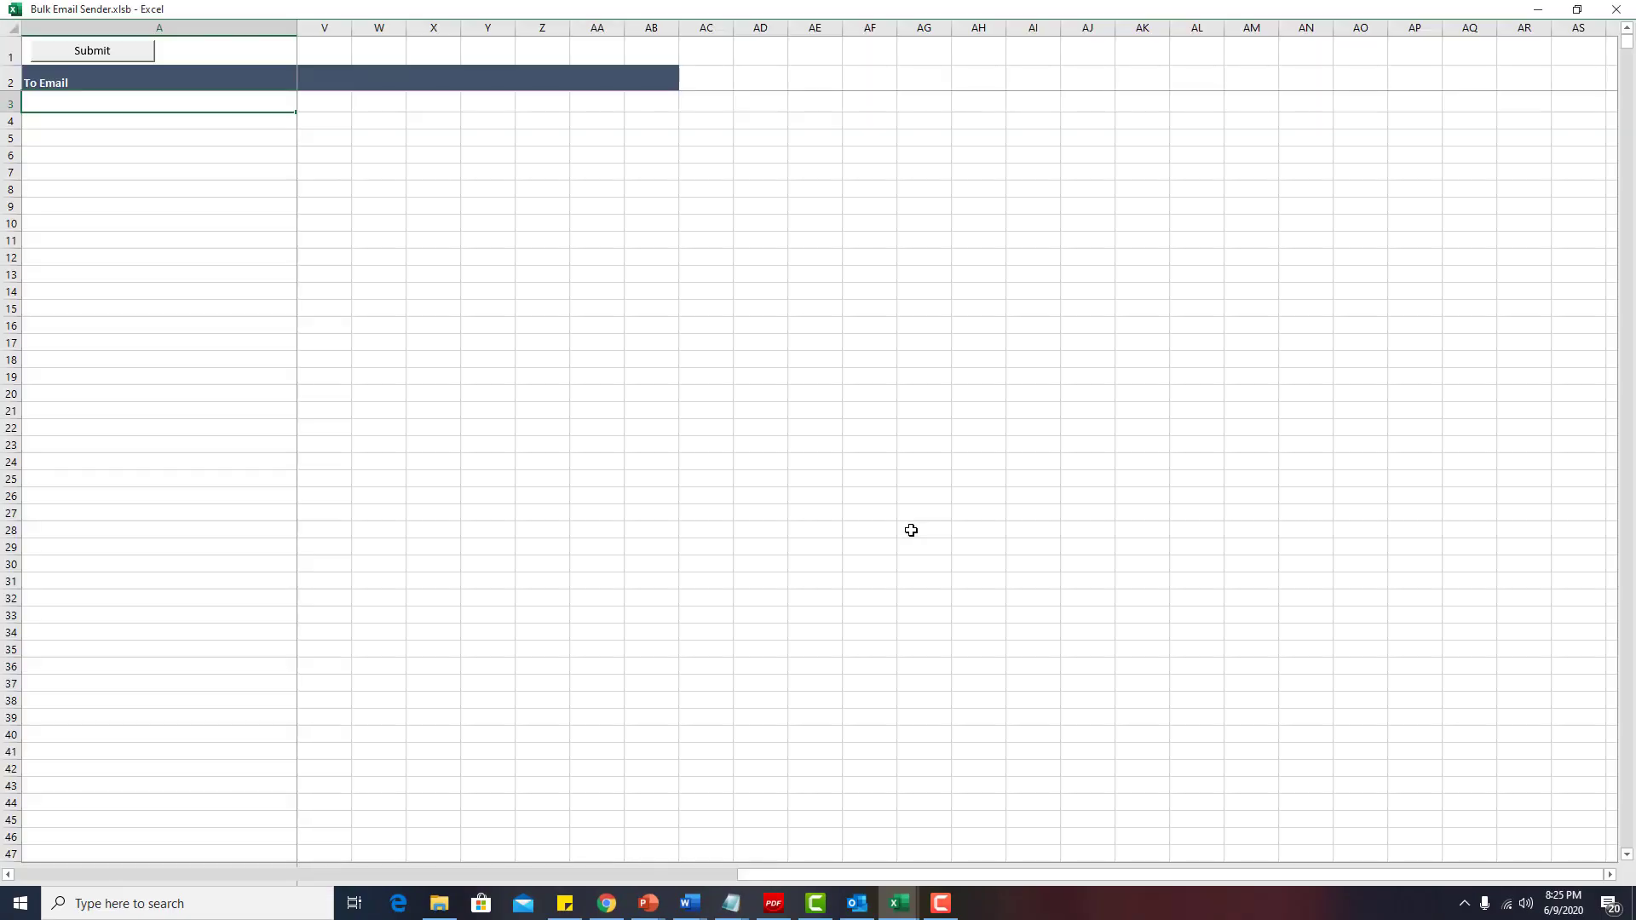
{"action": "left_click_drag", "start_coordinate": [993, 875], "coordinate": [248, 876]}
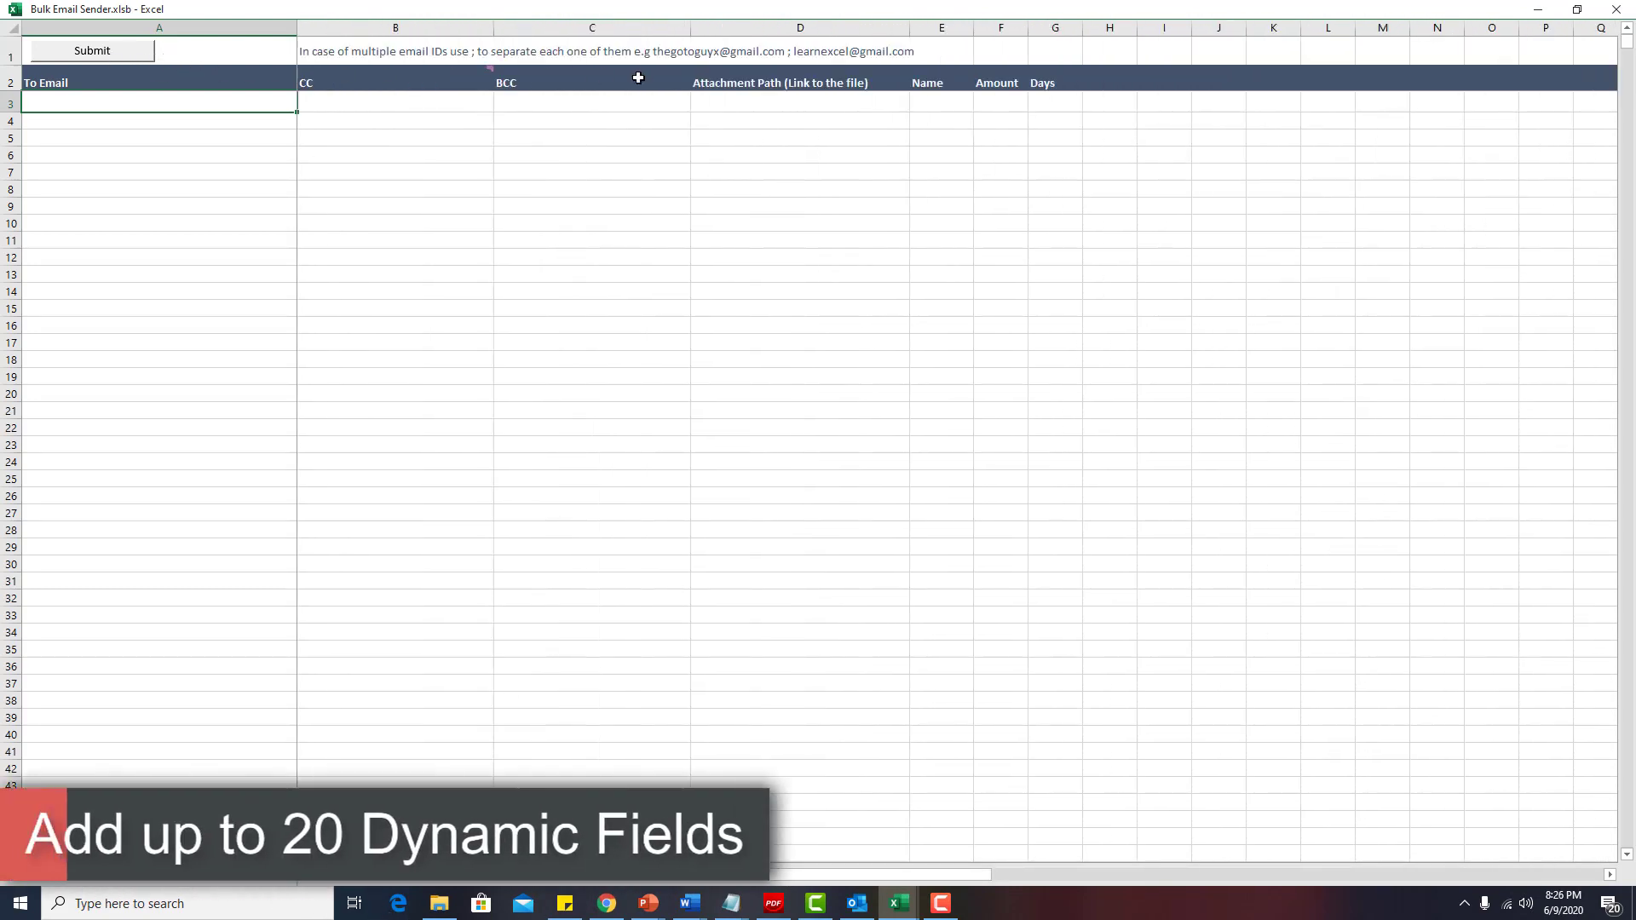
{"action": "left_click", "coordinate": [929, 82]}
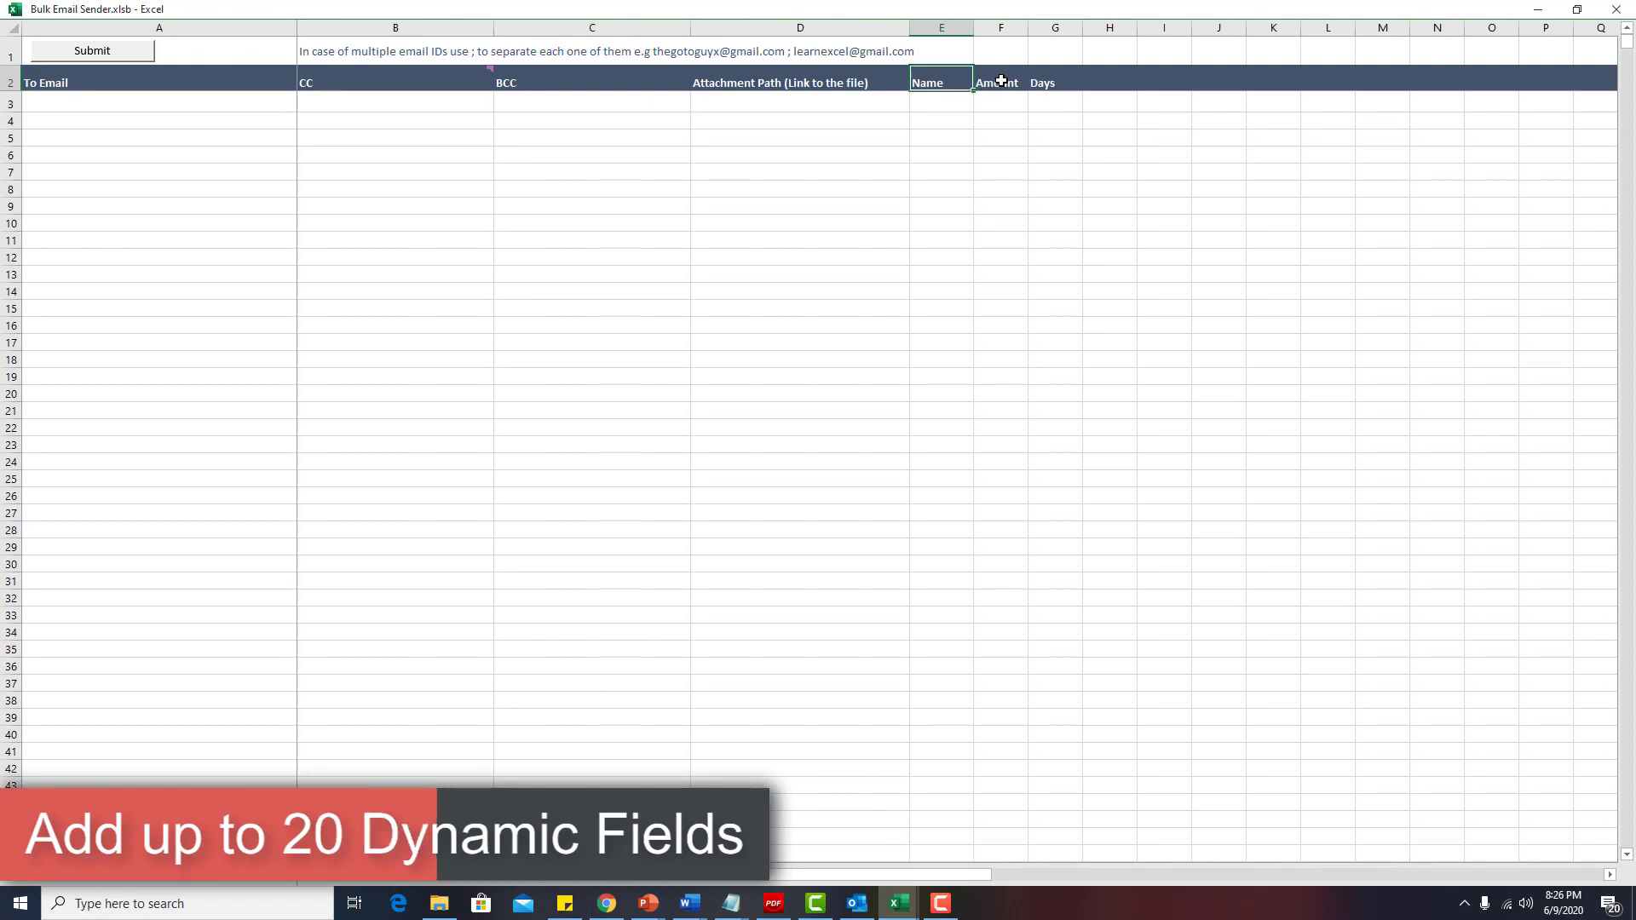
{"action": "left_click", "coordinate": [995, 81]}
{"action": "left_click", "coordinate": [1046, 81]}
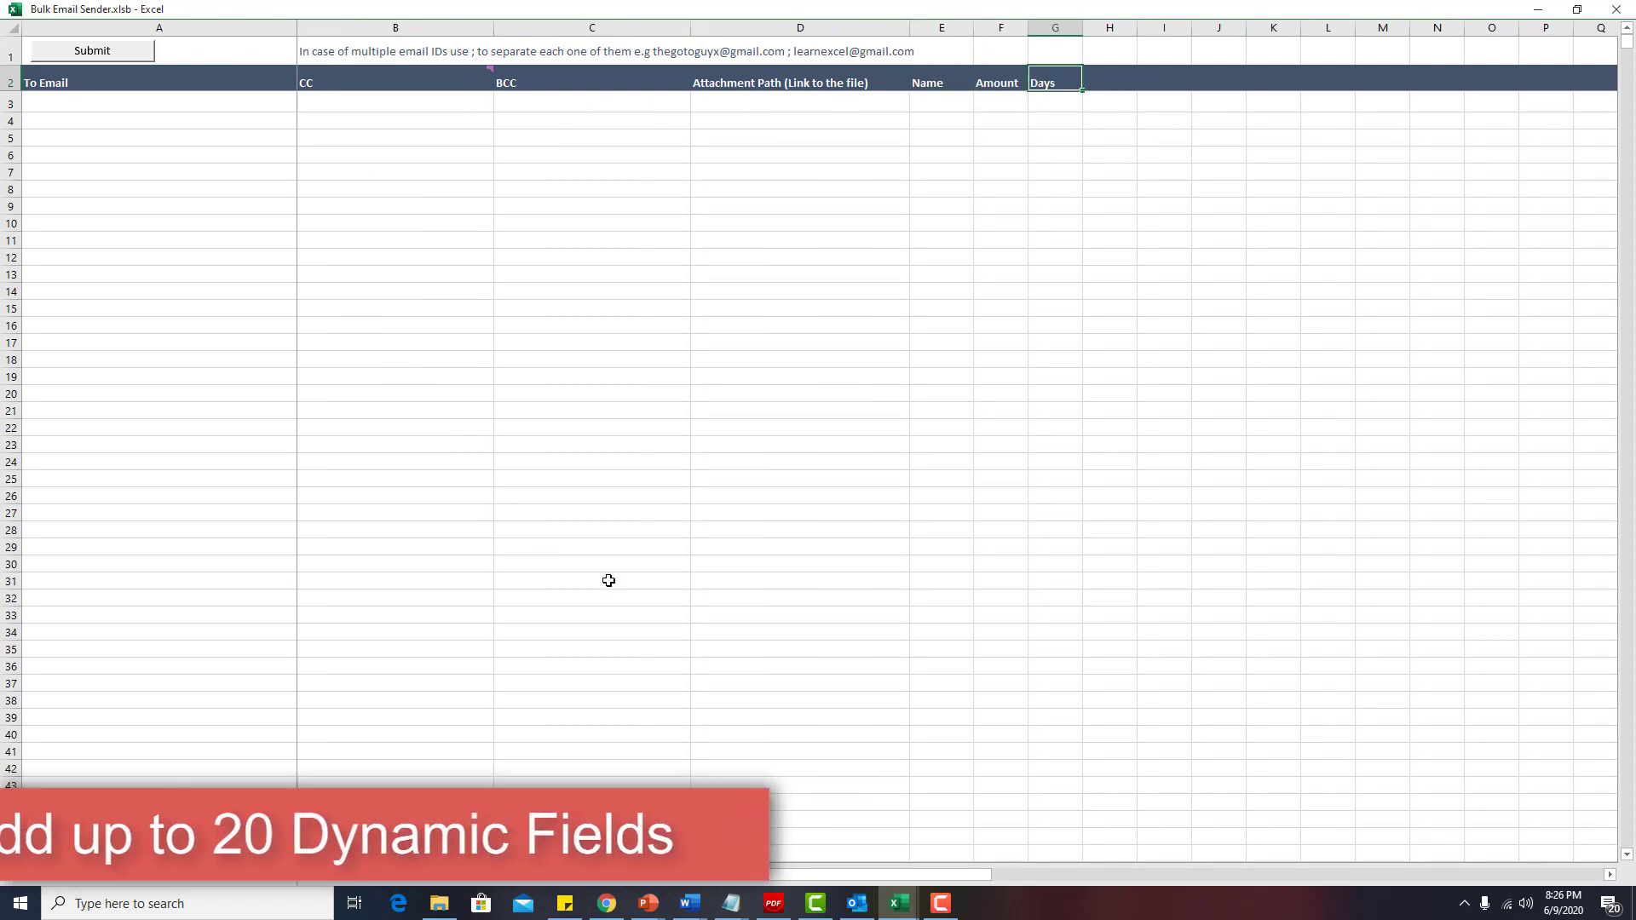
{"action": "left_click", "coordinate": [899, 905]}
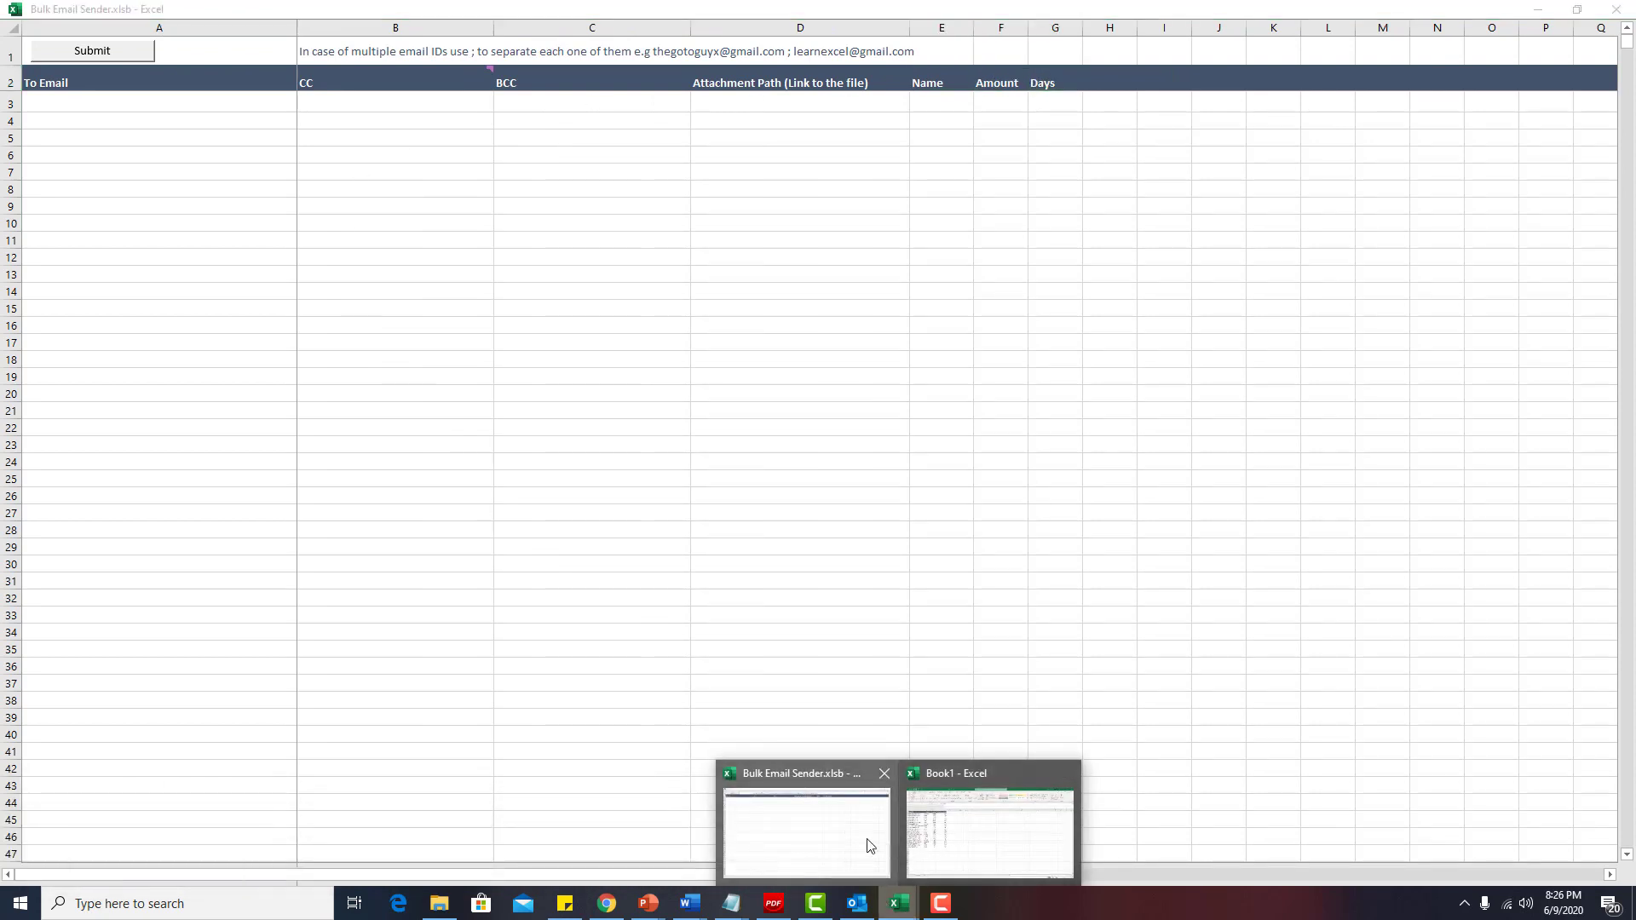
Copy the 20 email addresses from Book1 and paste them as values into the first To Email cell.
{"action": "left_click", "coordinate": [969, 839]}
{"action": "left_click_drag", "start_coordinate": [74, 253], "coordinate": [107, 582]}
{"action": "key", "text": "ctrl+c"}
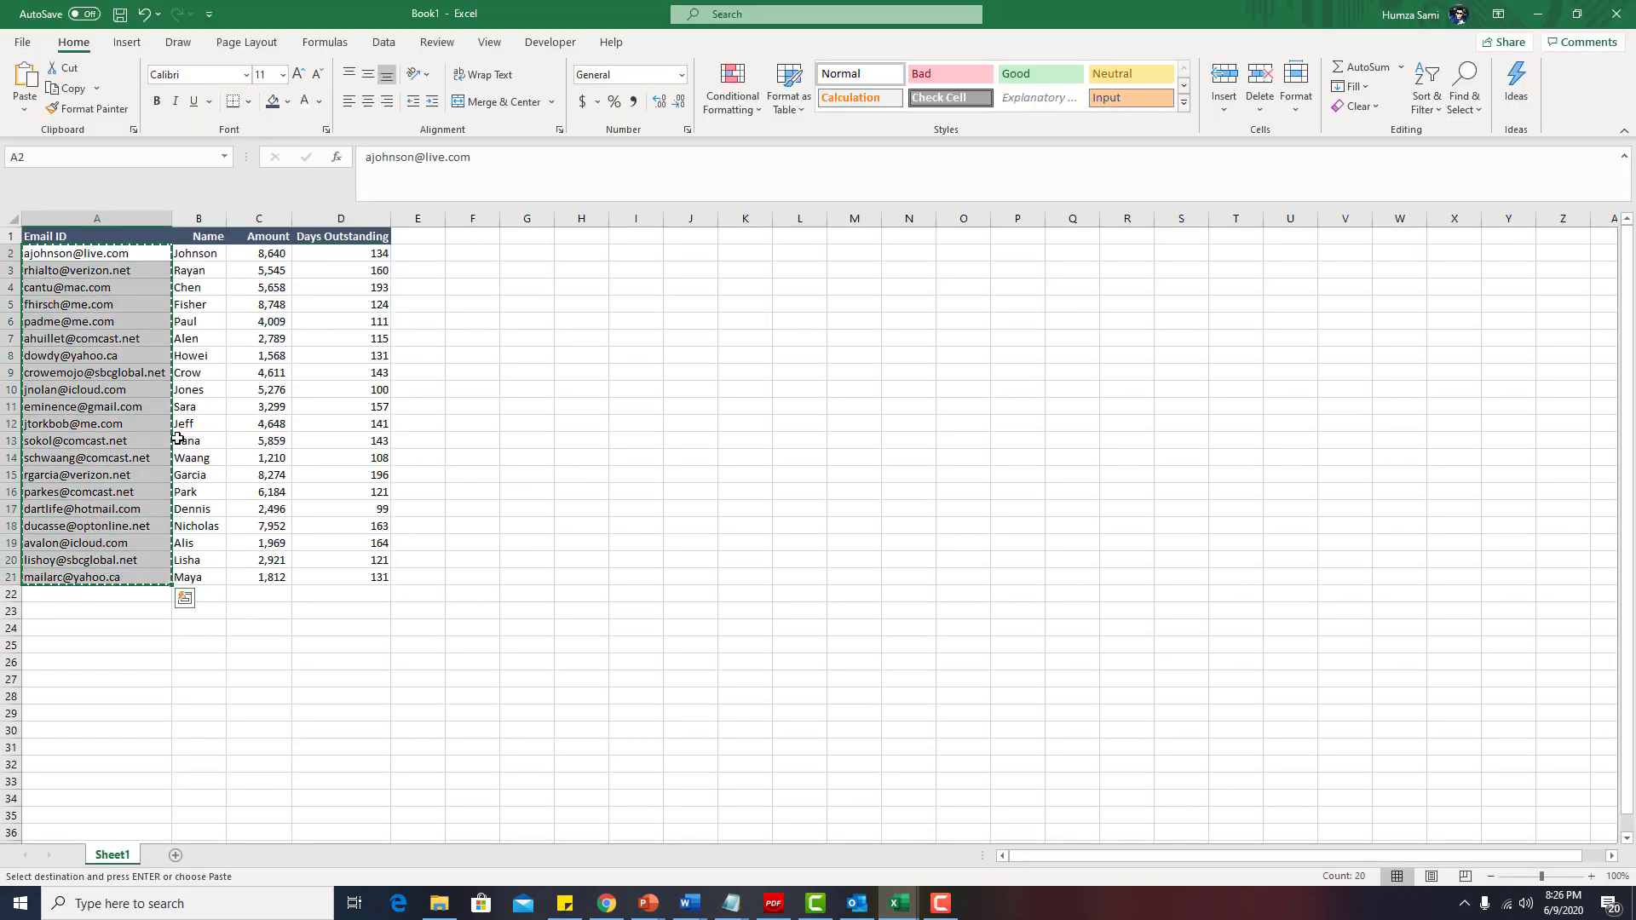
{"action": "key", "text": "alt+Tab"}
{"action": "left_click", "coordinate": [94, 102]}
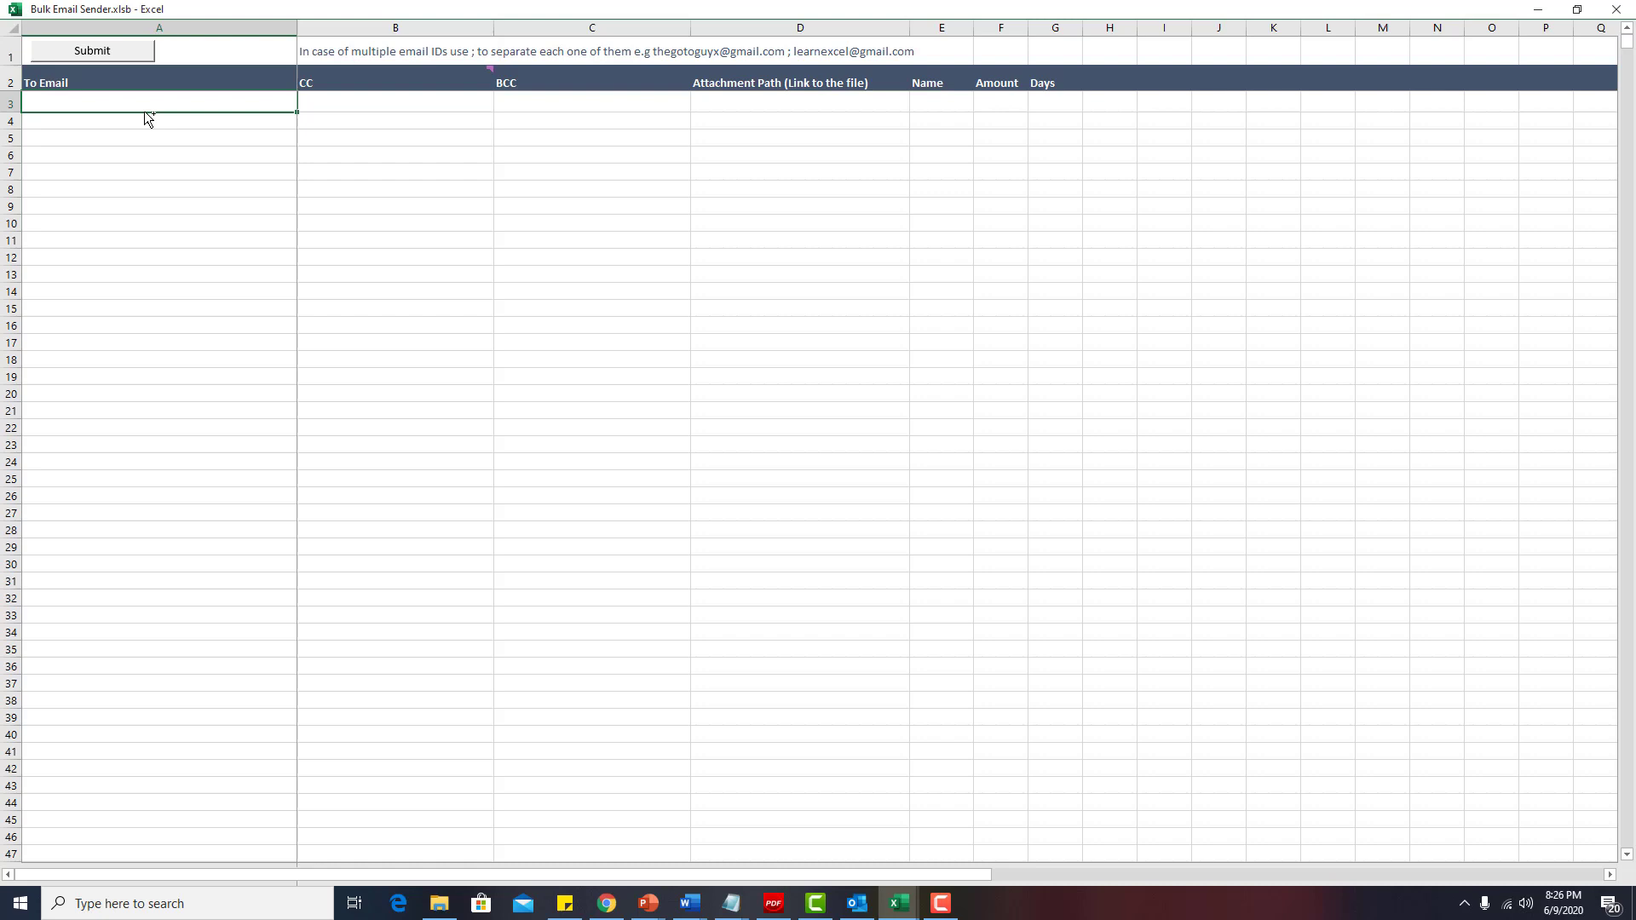
{"action": "key", "text": "ctrl+alt+v"}
{"action": "key", "text": "v"}
{"action": "left_click", "coordinate": [426, 516]}
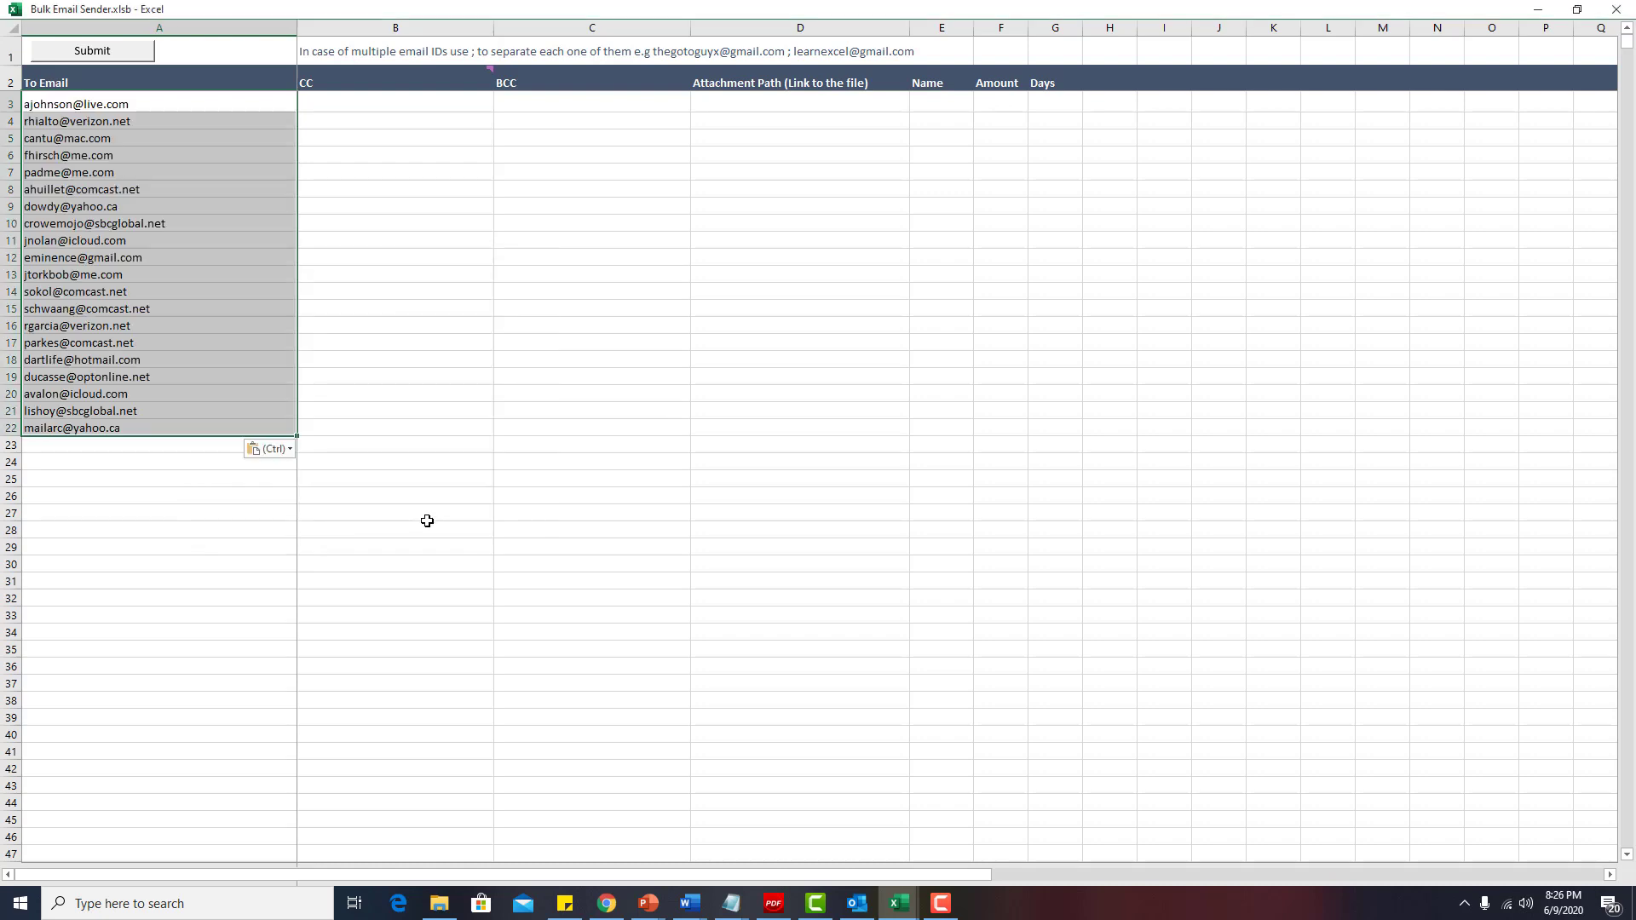
Enter two example addresses in the first CC cell.
{"action": "left_click", "coordinate": [332, 103]}
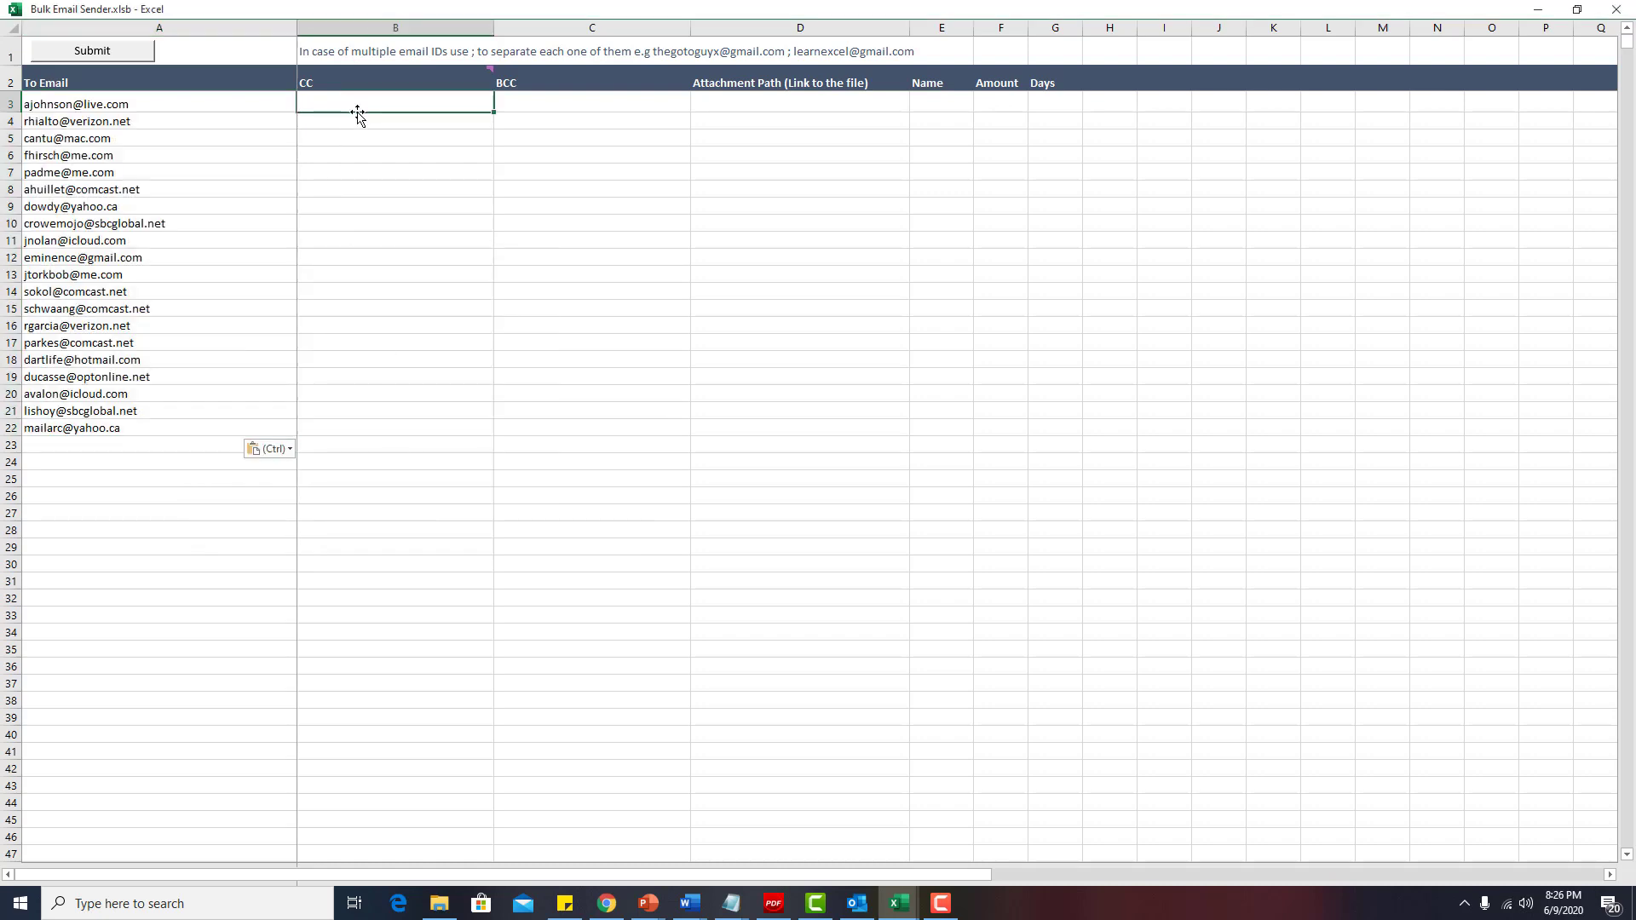
{"action": "left_click", "coordinate": [528, 106]}
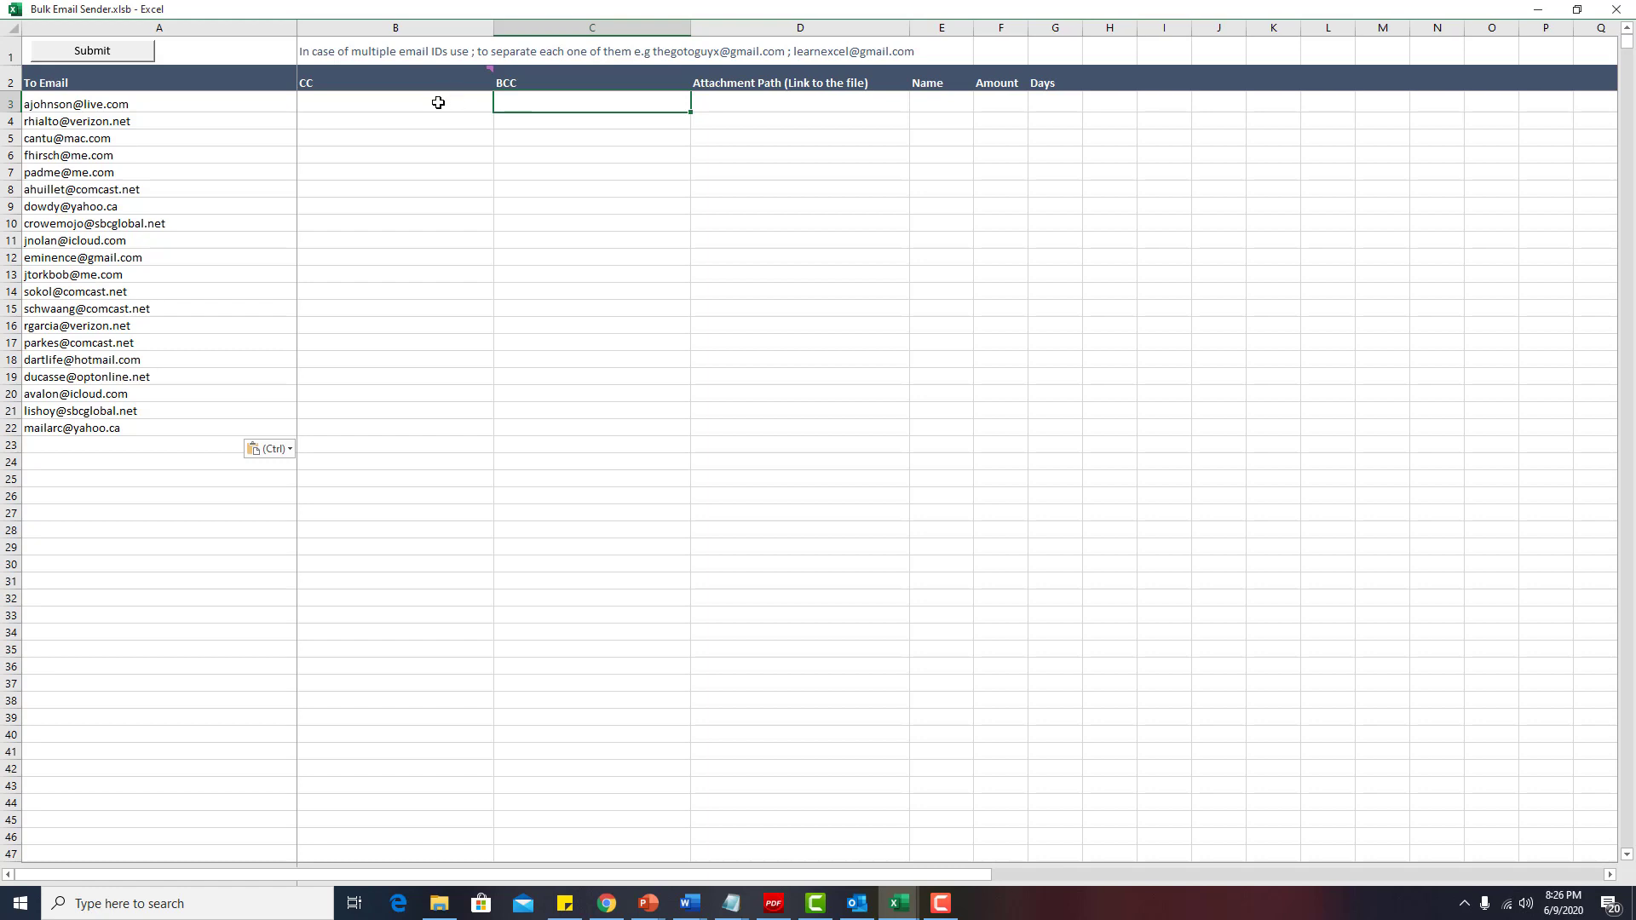
{"action": "left_click", "coordinate": [438, 102]}
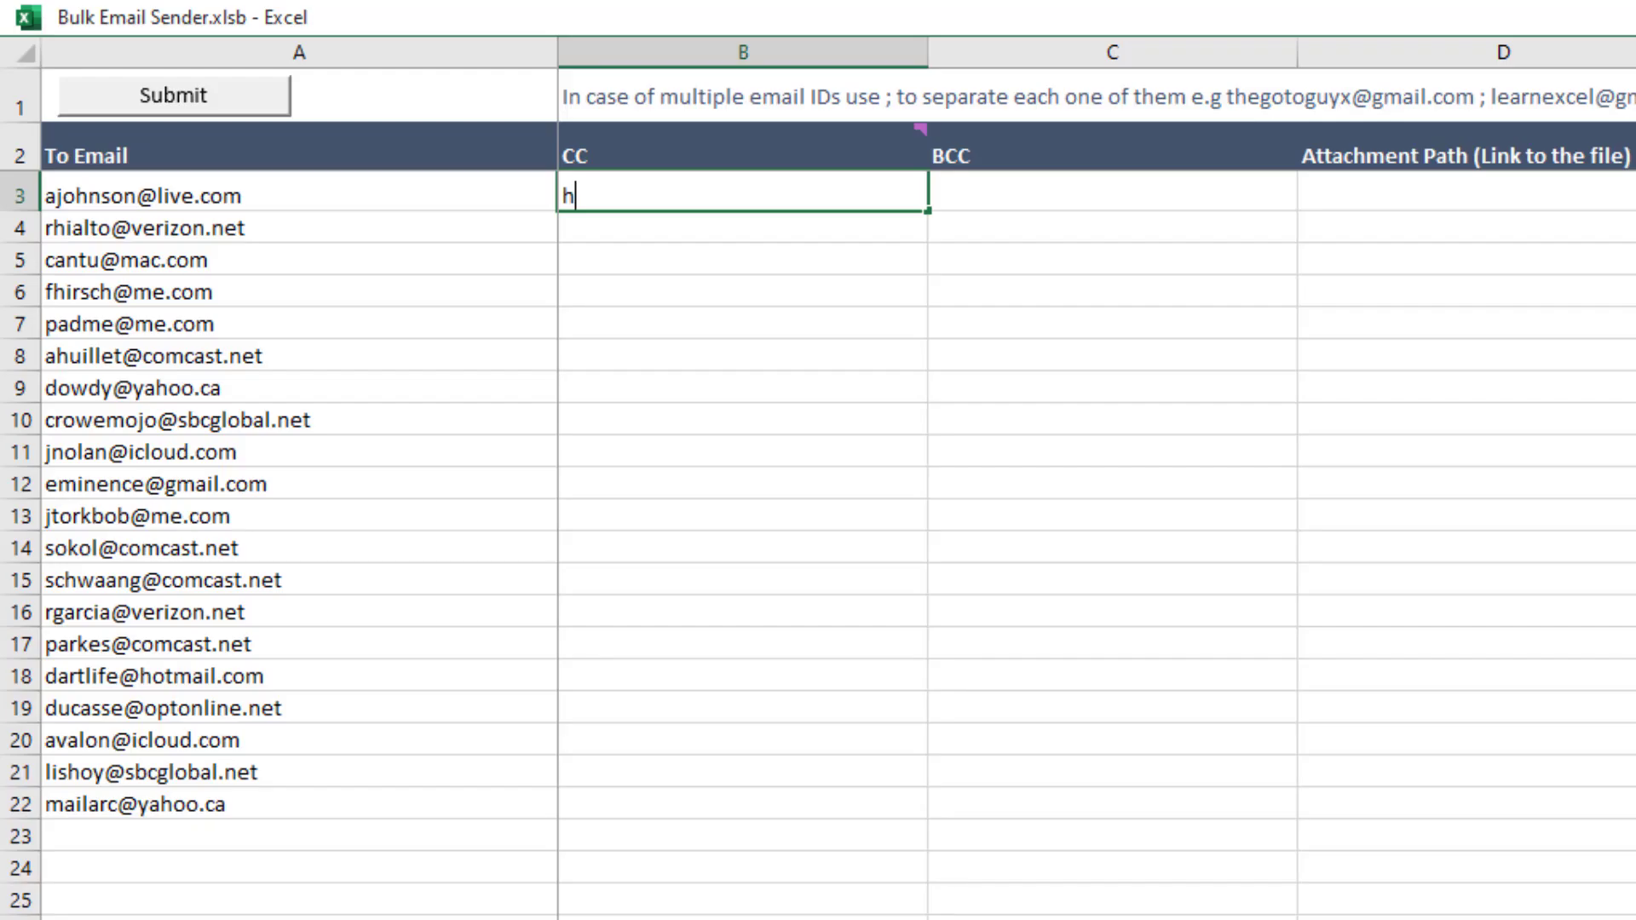
{"action": "type", "text": "@live.com; "}
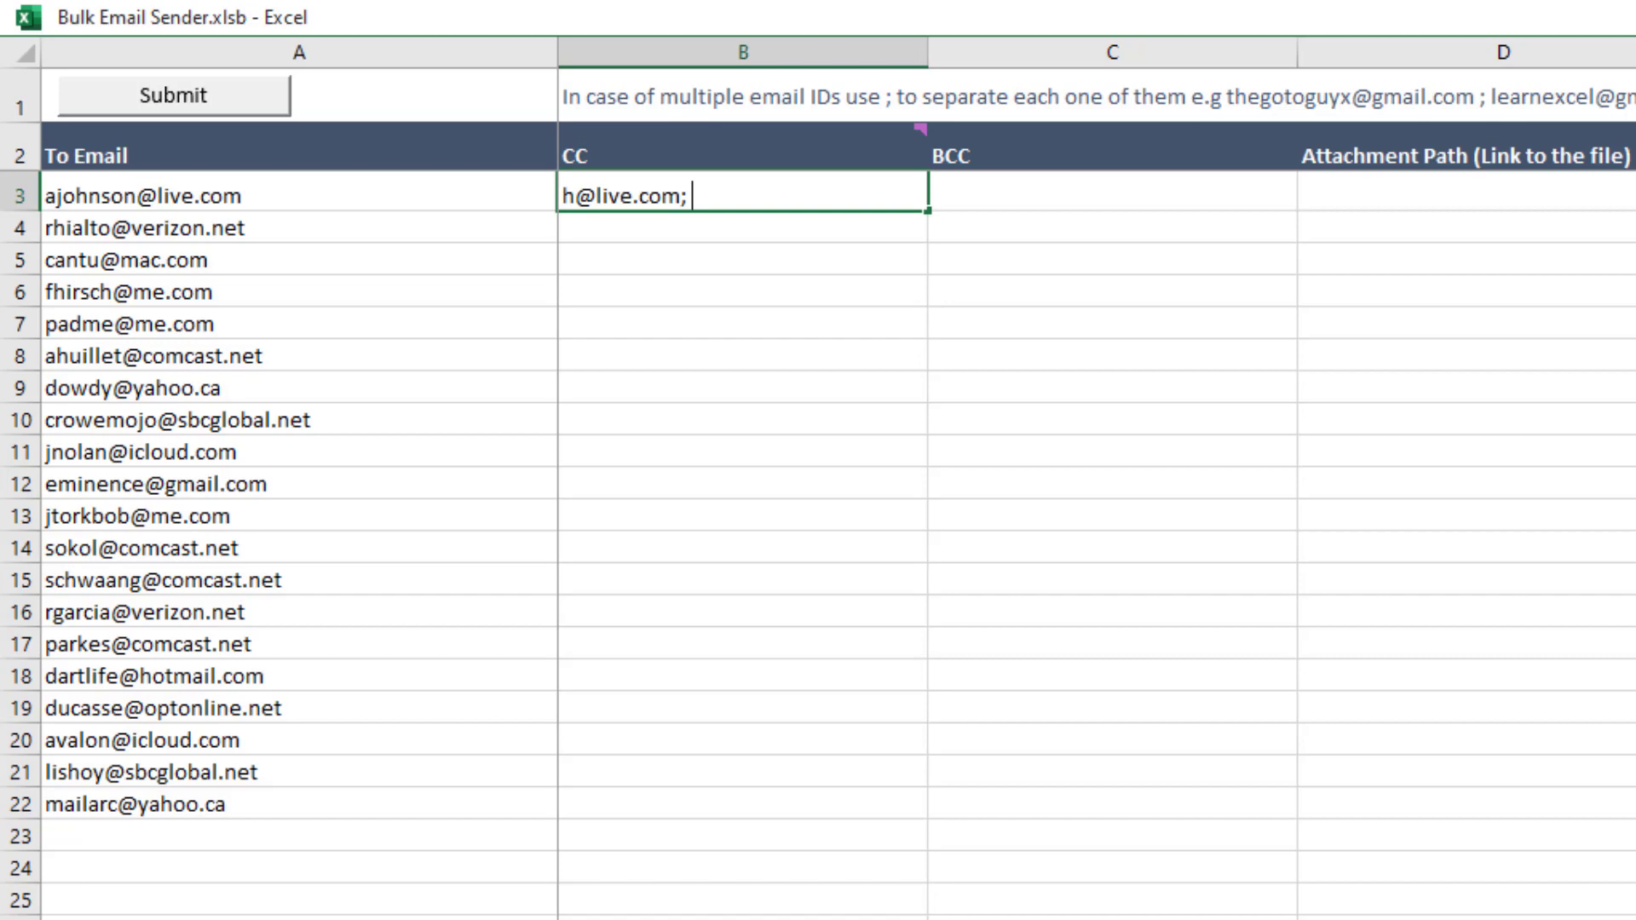
{"action": "key", "text": "Return"}
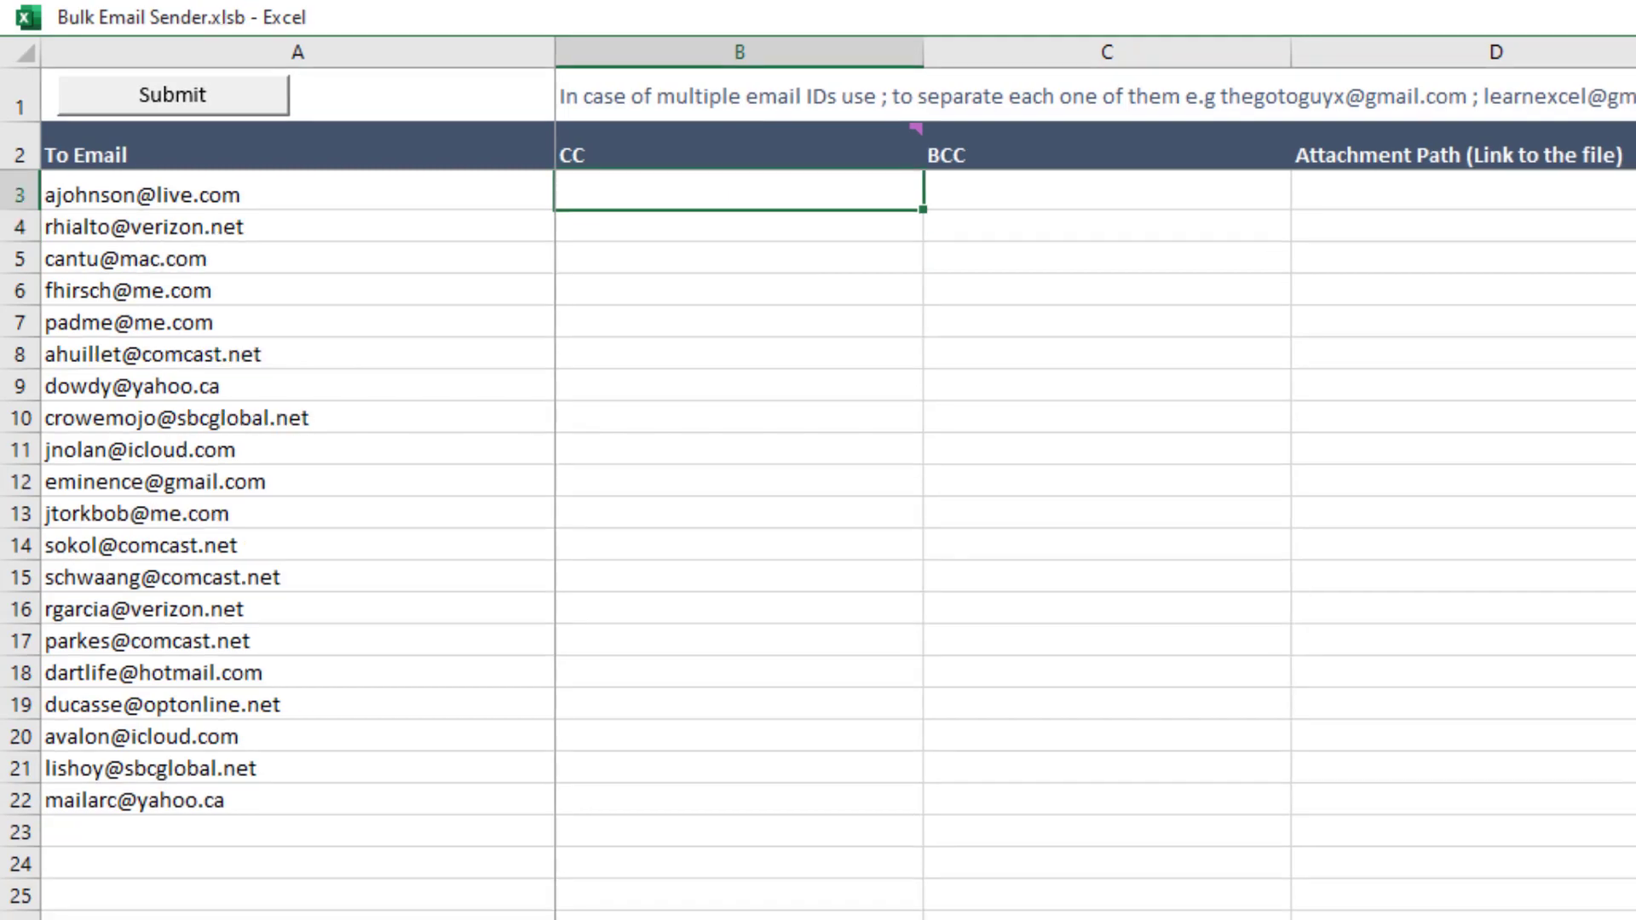
{"action": "left_click", "coordinate": [299, 195]}
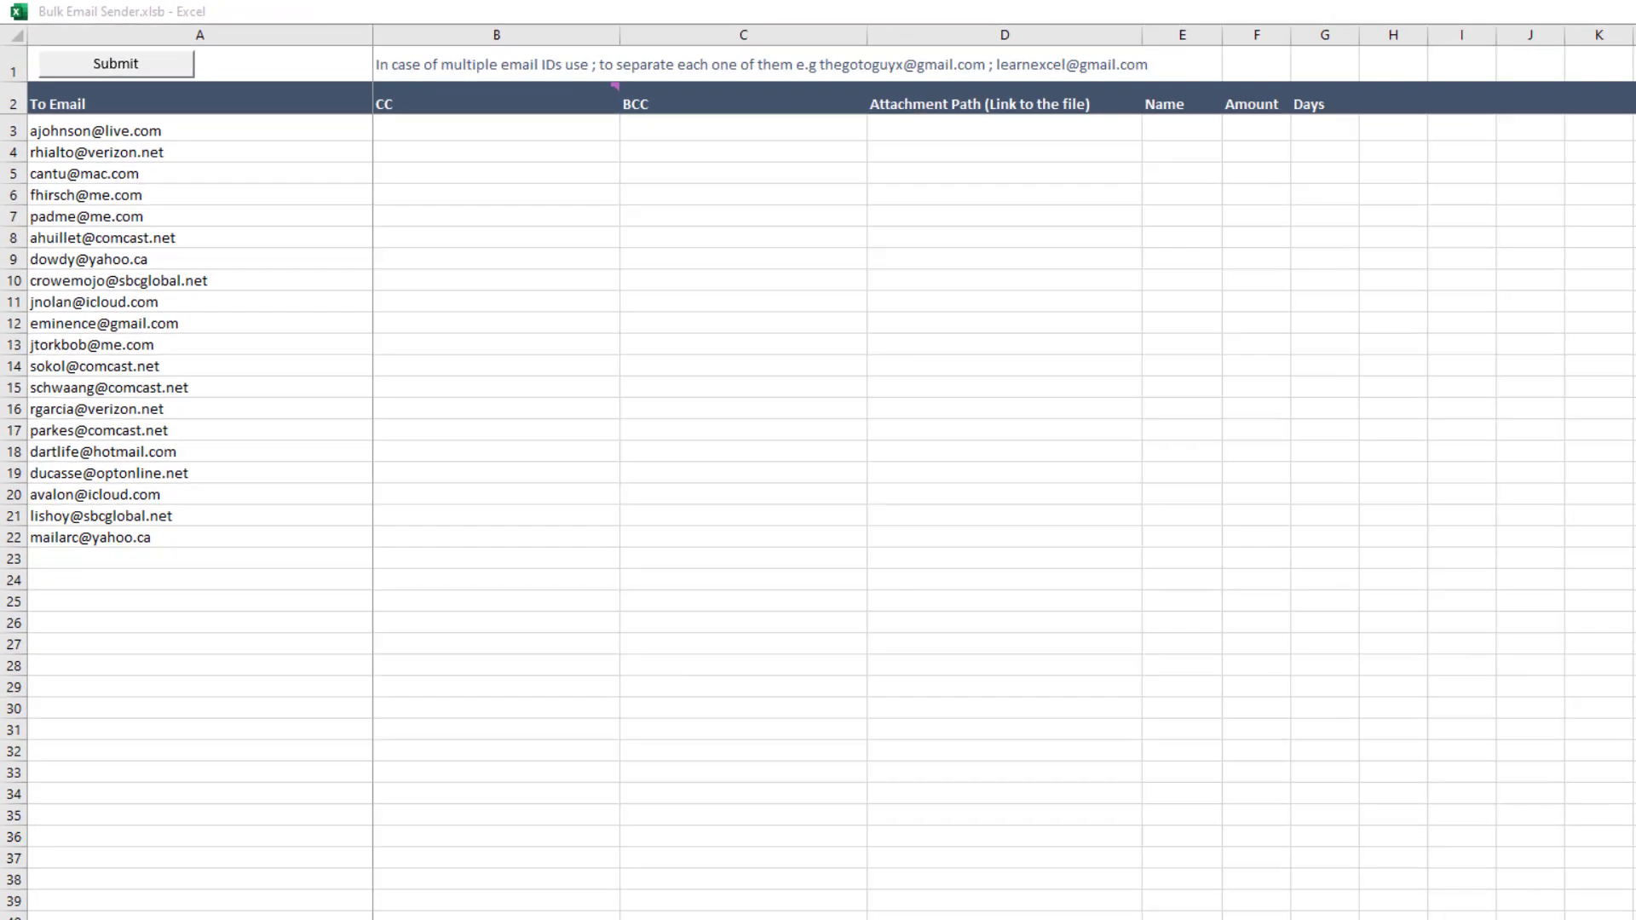
Copy the 20 names from Book1 and paste them as values under Name.
{"action": "mouse_move", "coordinate": [785, 854]}
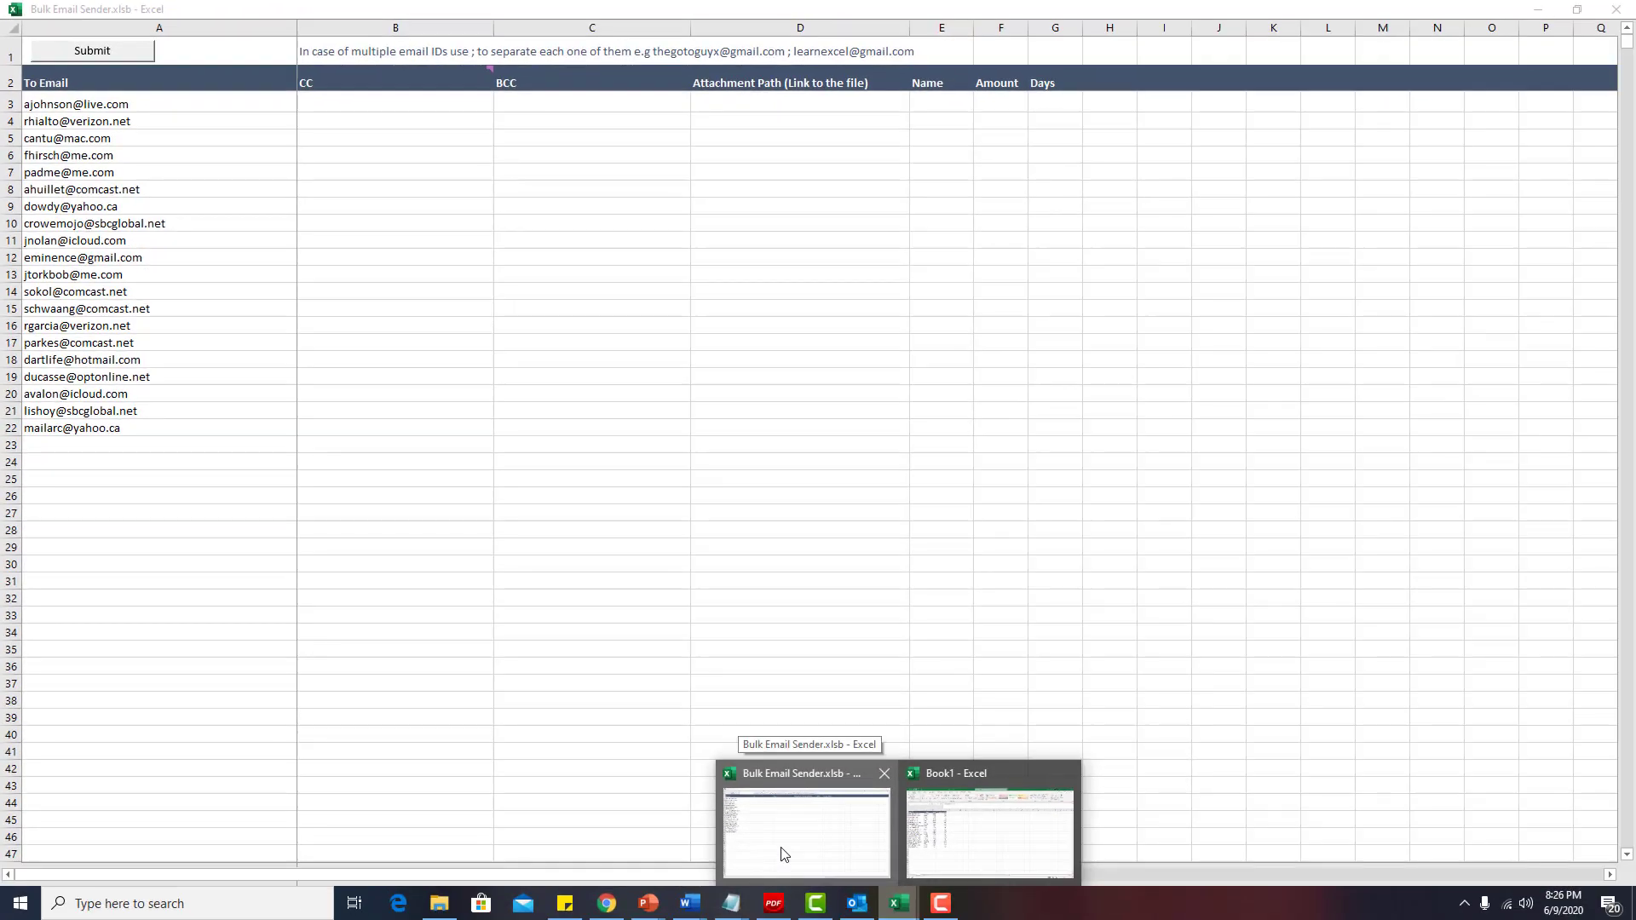
{"action": "mouse_move", "coordinate": [944, 844]}
{"action": "left_click", "coordinate": [795, 844]}
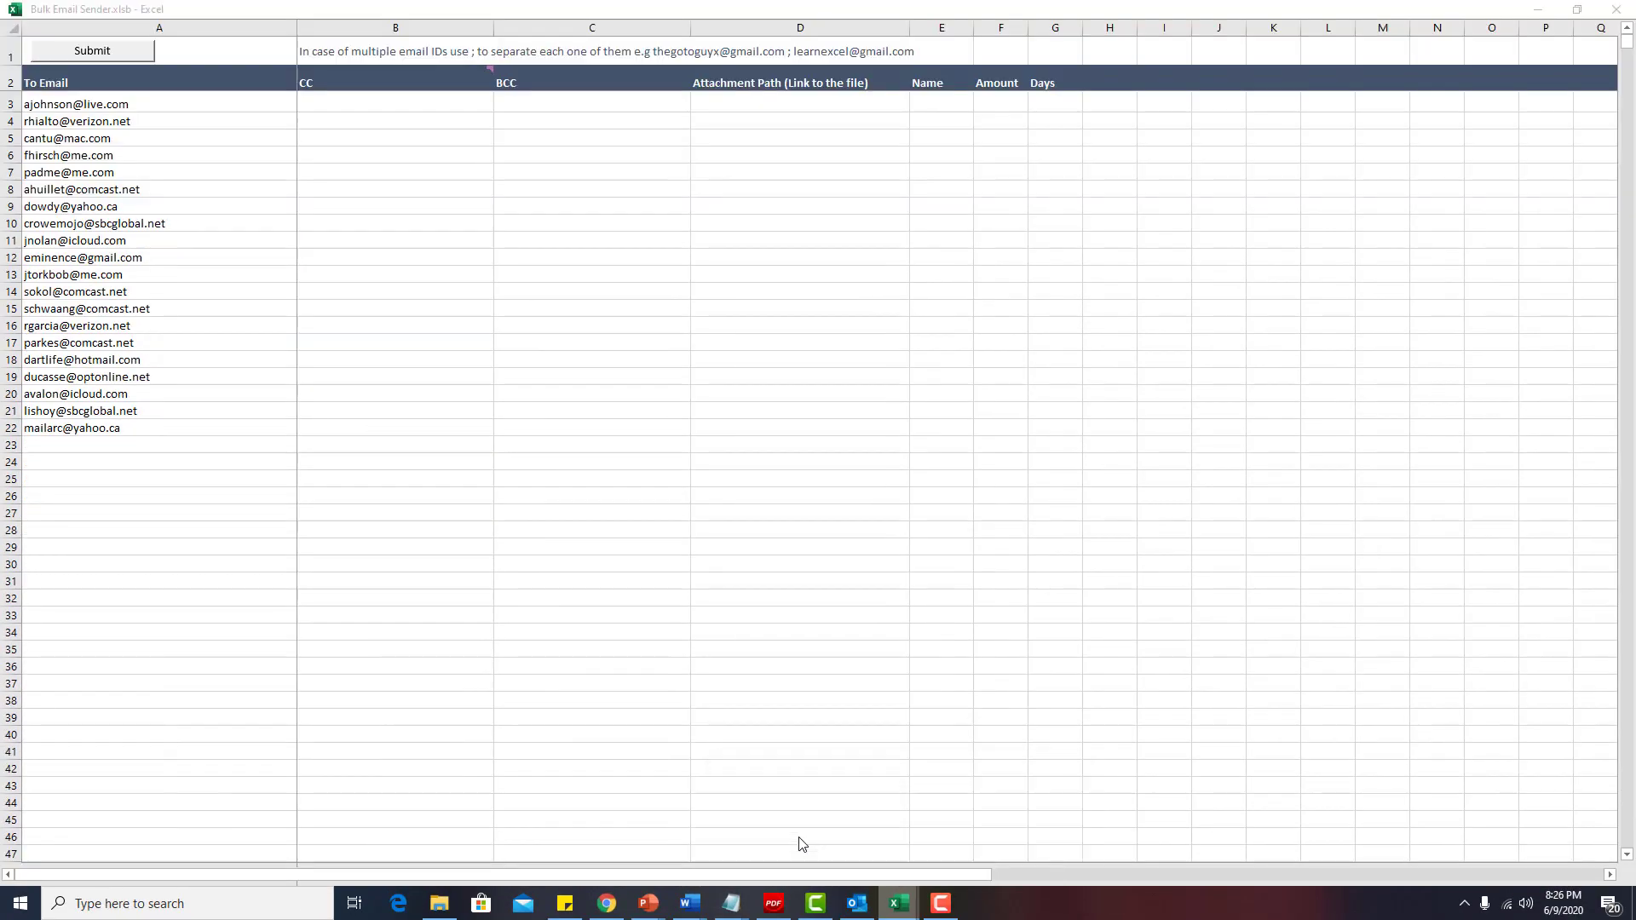
{"action": "left_click", "coordinate": [955, 869]}
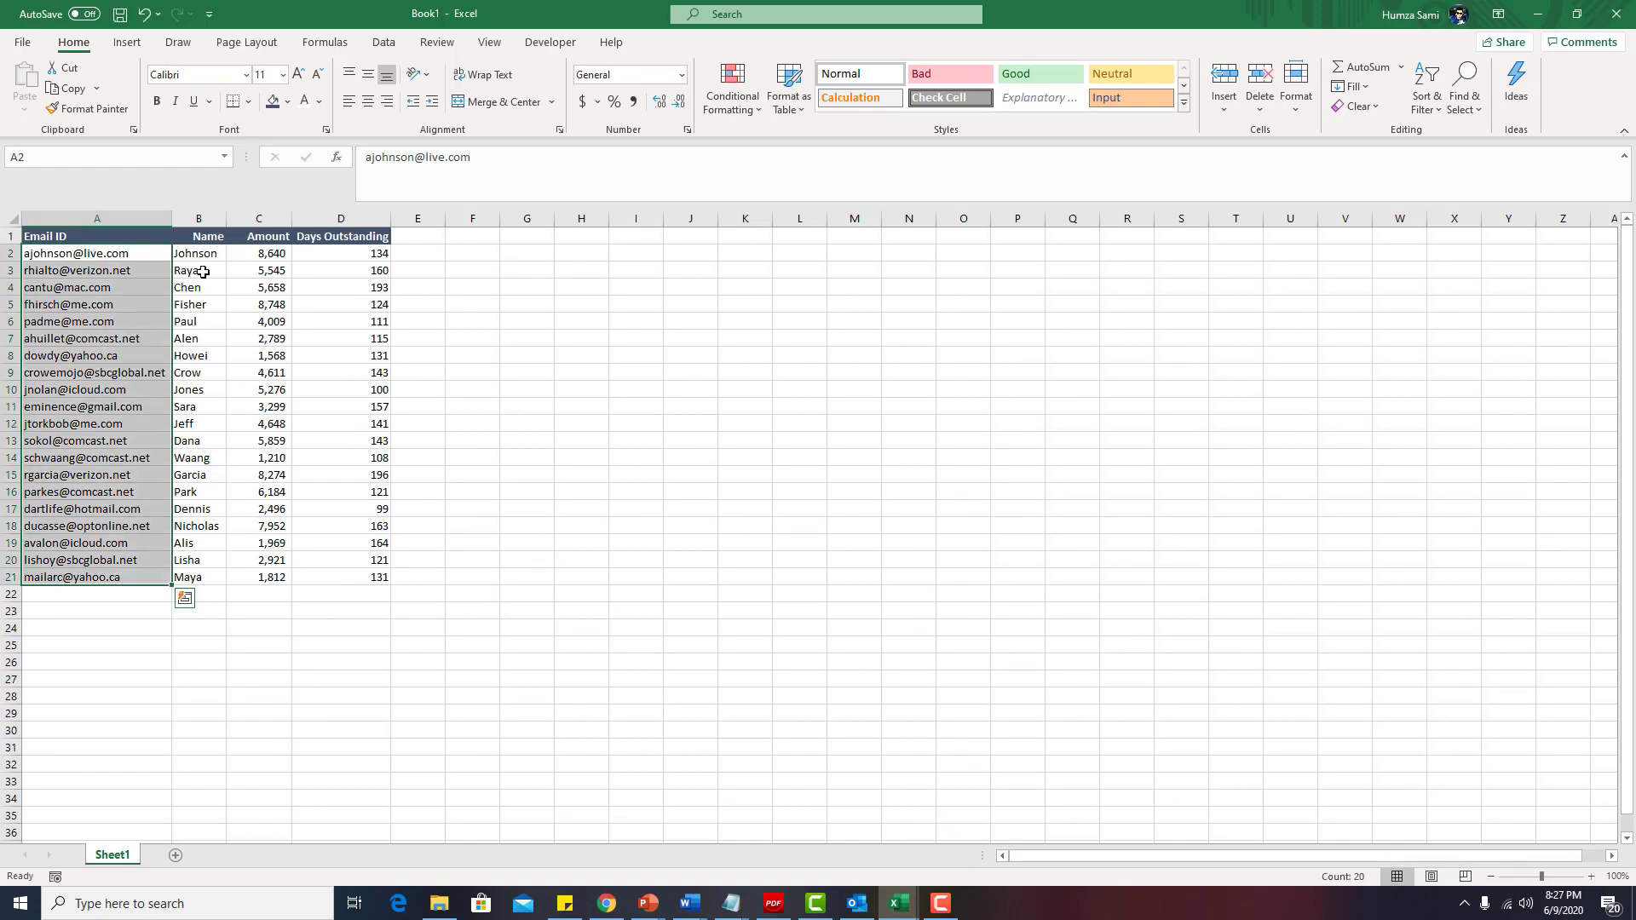
{"action": "left_click_drag", "start_coordinate": [198, 254], "coordinate": [192, 579]}
{"action": "key", "text": "ctrl+c"}
{"action": "key", "text": "alt+Tab"}
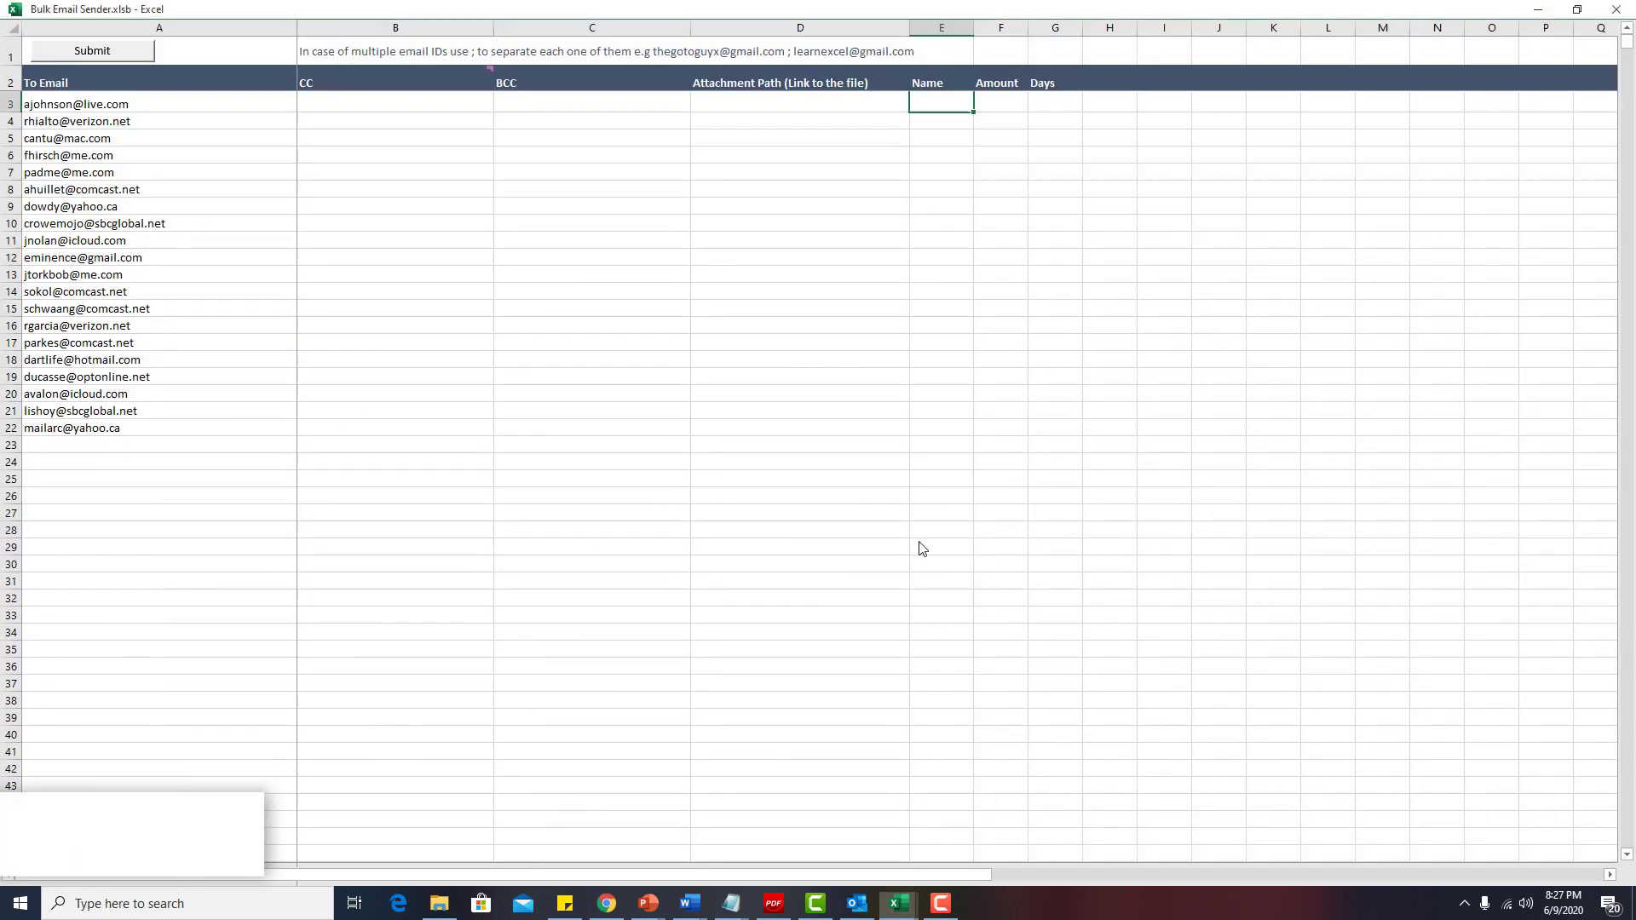
{"action": "key", "text": "ctrl+alt+v"}
{"action": "key", "text": "v"}
{"action": "key", "text": "Return"}
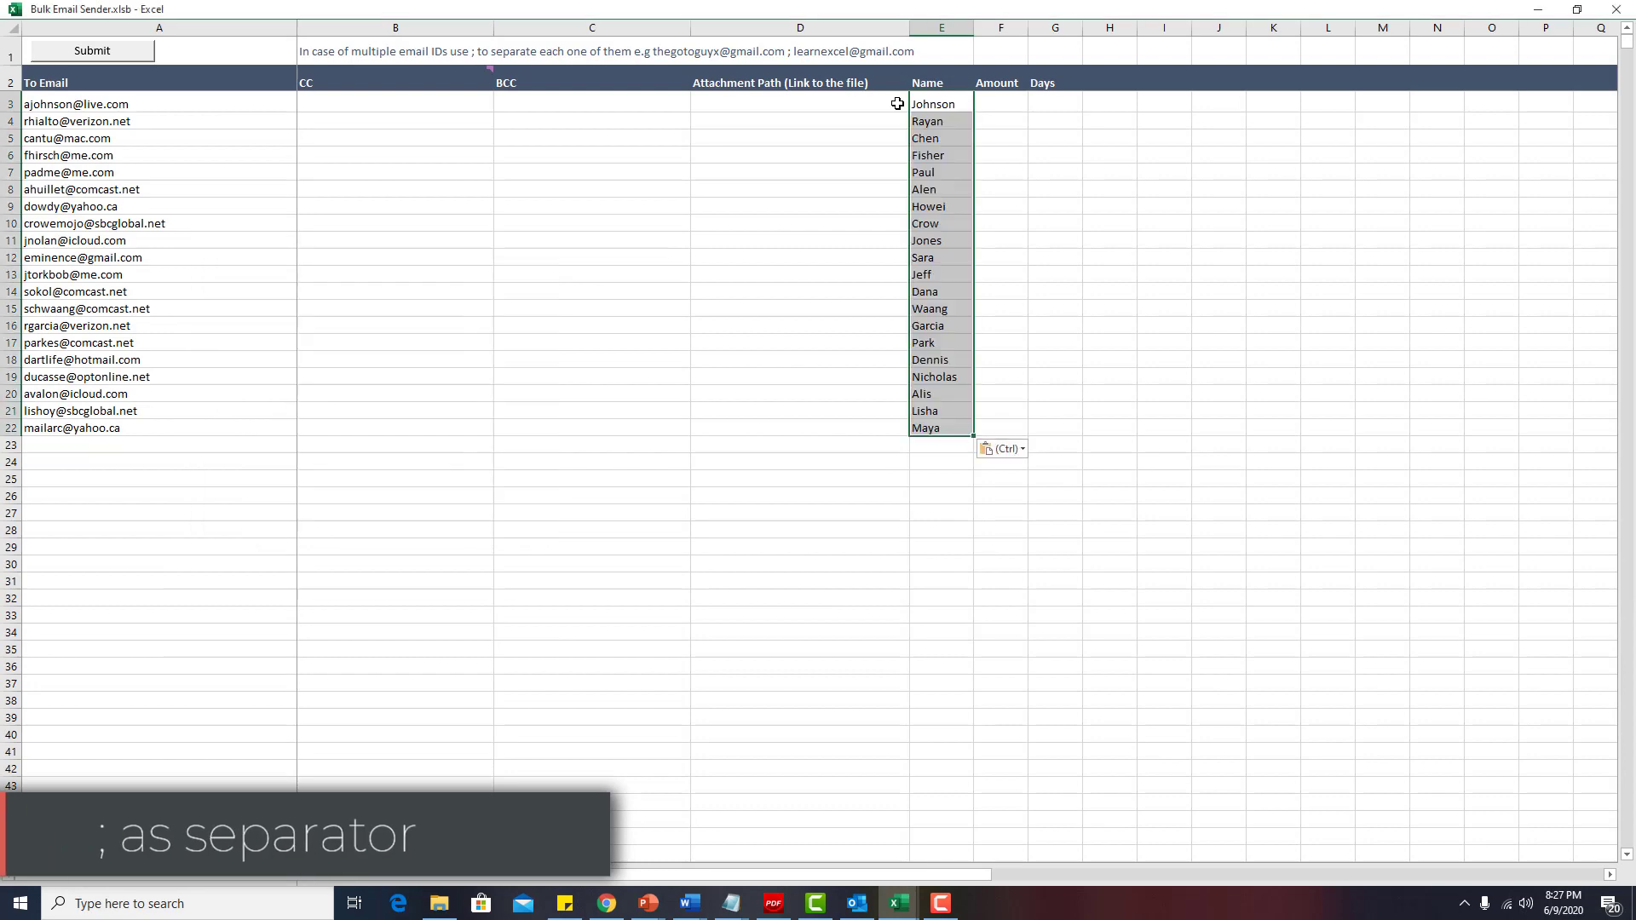
Paste the 20 amounts from Book1 as values under Amount.
{"action": "mouse_move", "coordinate": [899, 903]}
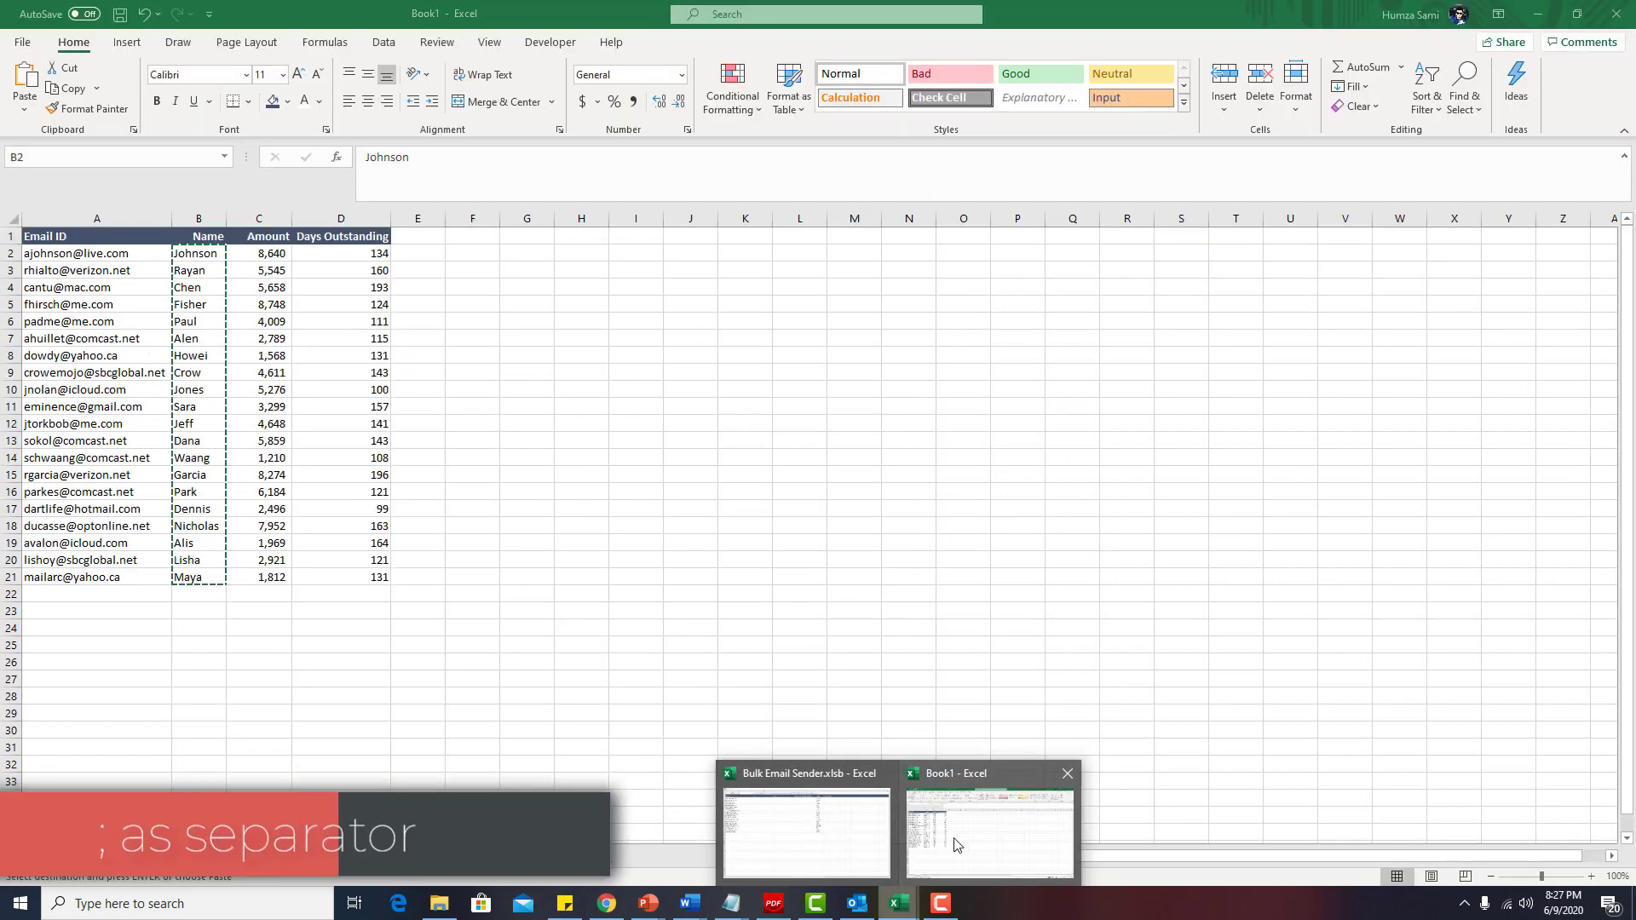
{"action": "left_click", "coordinate": [956, 844]}
{"action": "left_click_drag", "start_coordinate": [260, 253], "coordinate": [273, 577]}
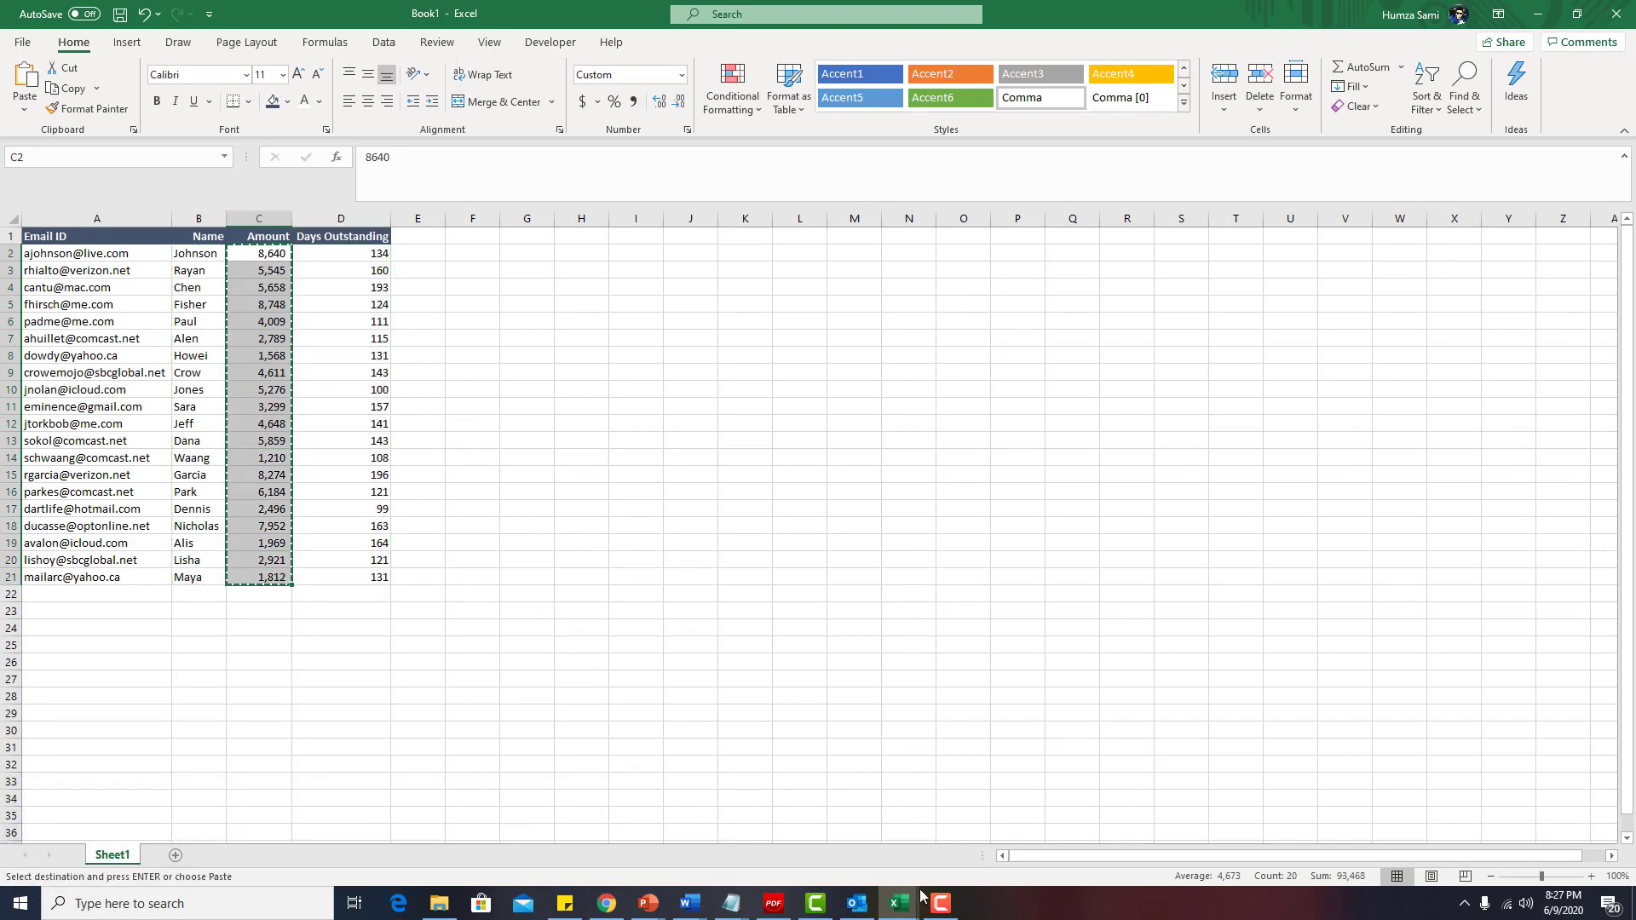
{"action": "mouse_move", "coordinate": [899, 901]}
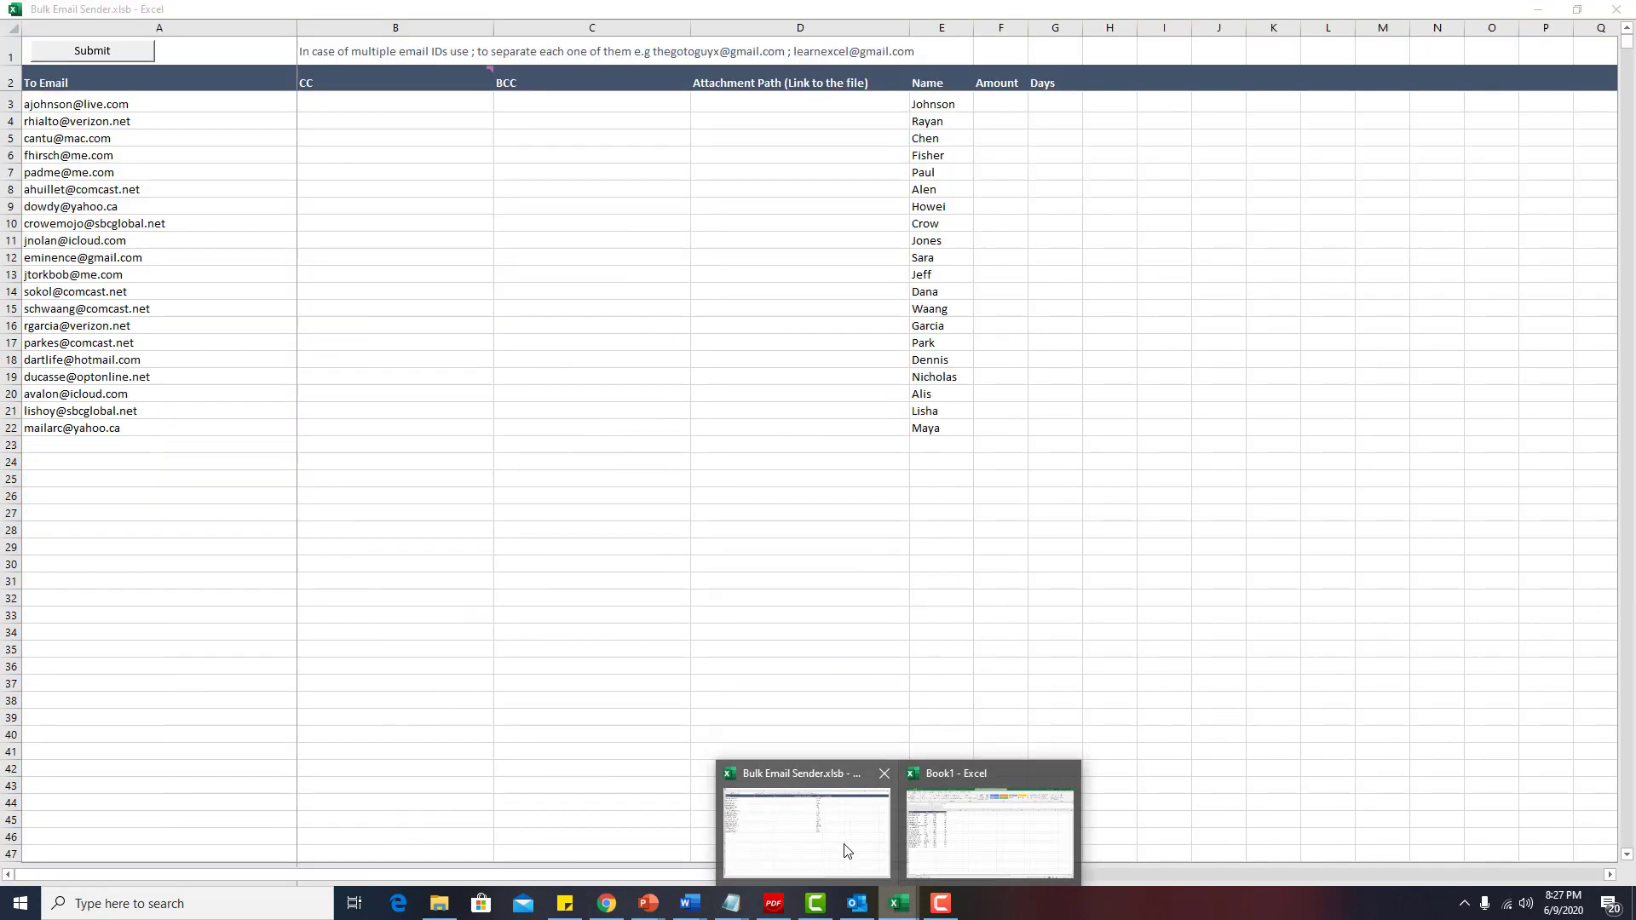
{"action": "left_click", "coordinate": [846, 850]}
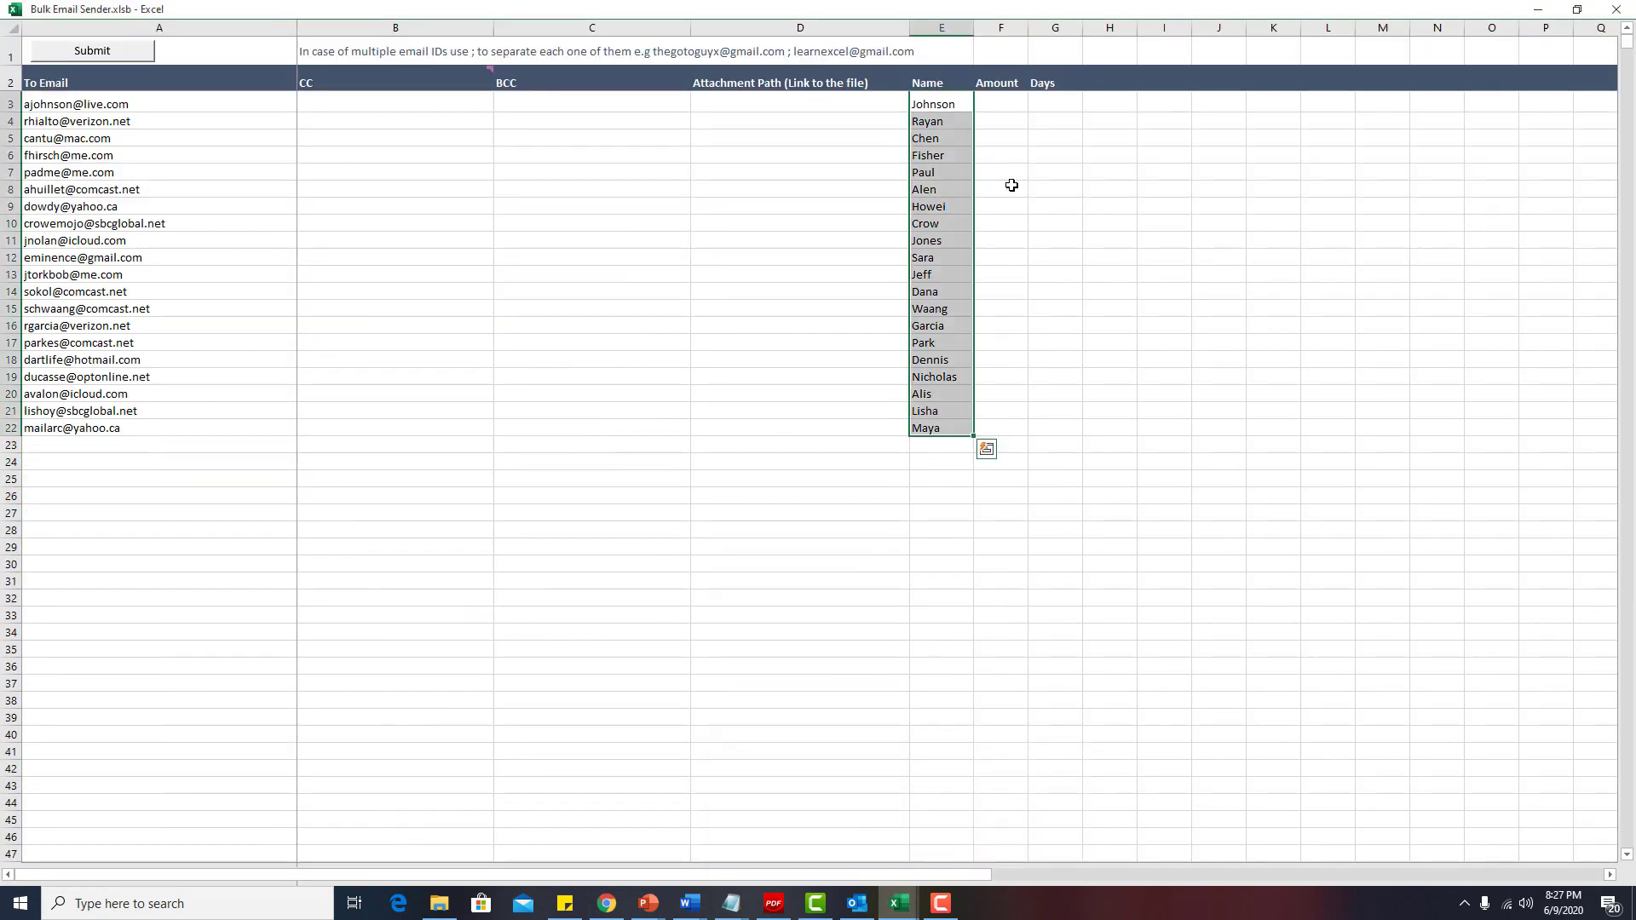
{"action": "left_click", "coordinate": [1019, 103]}
{"action": "key", "text": "ctrl+alt+v"}
{"action": "key", "text": "v"}
{"action": "key", "text": "Return"}
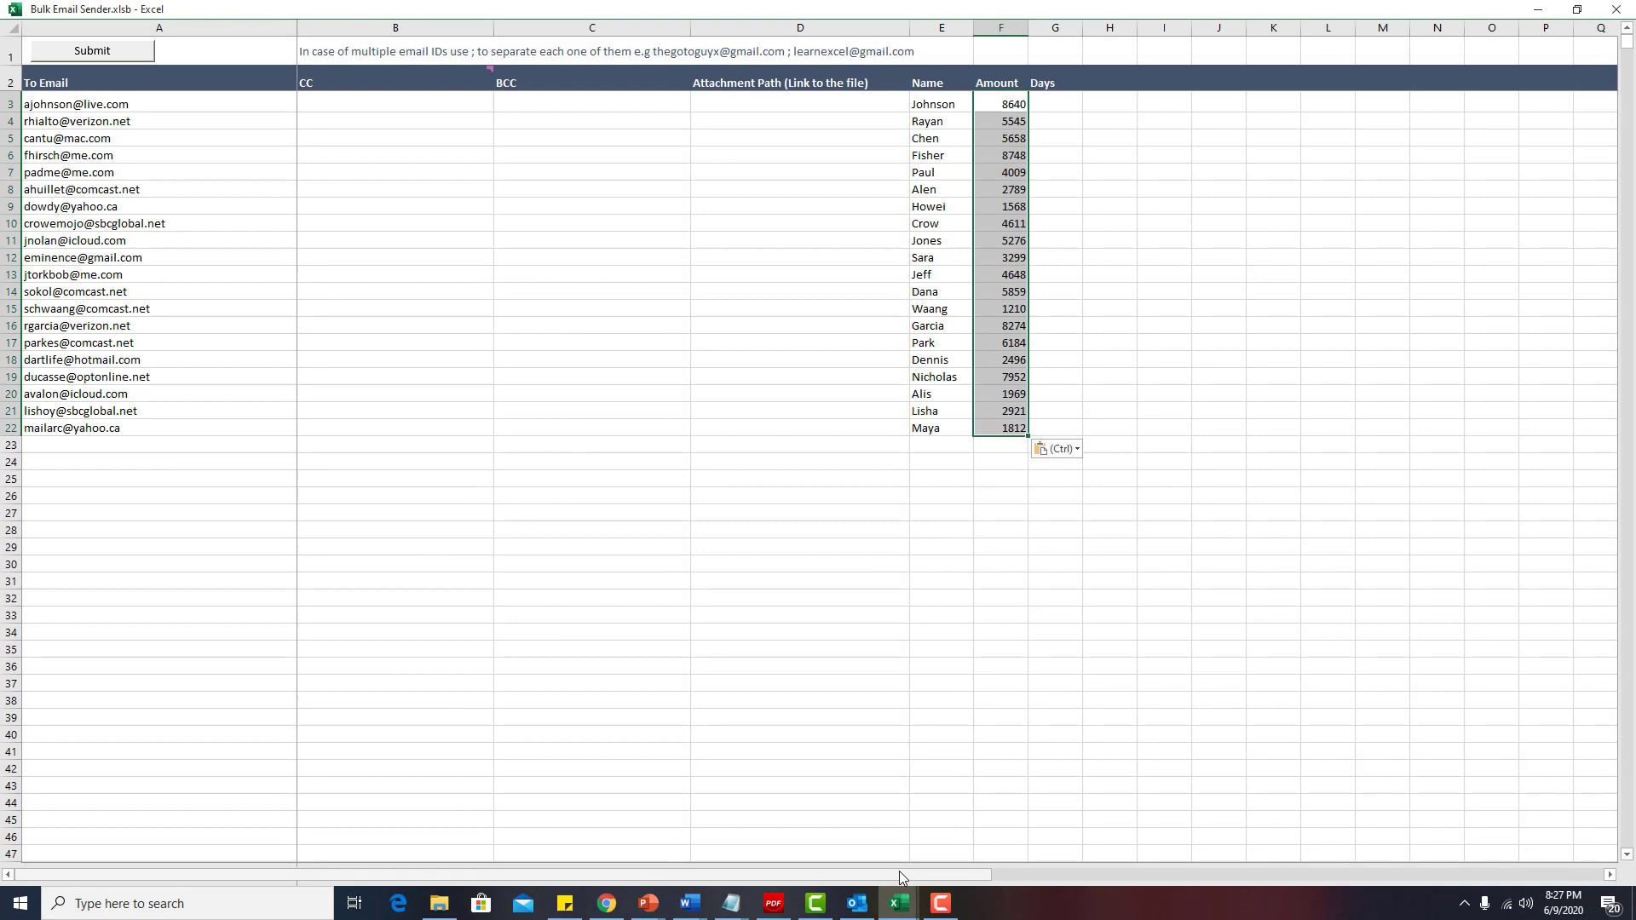
Paste the 20 Days Outstanding values from Book1 as values under Days, then check the amounts.
{"action": "mouse_move", "coordinate": [899, 902]}
{"action": "left_click", "coordinate": [979, 831]}
{"action": "left_click_drag", "start_coordinate": [356, 246], "coordinate": [375, 577]}
{"action": "key", "text": "ctrl+c"}
{"action": "mouse_move", "coordinate": [906, 901]}
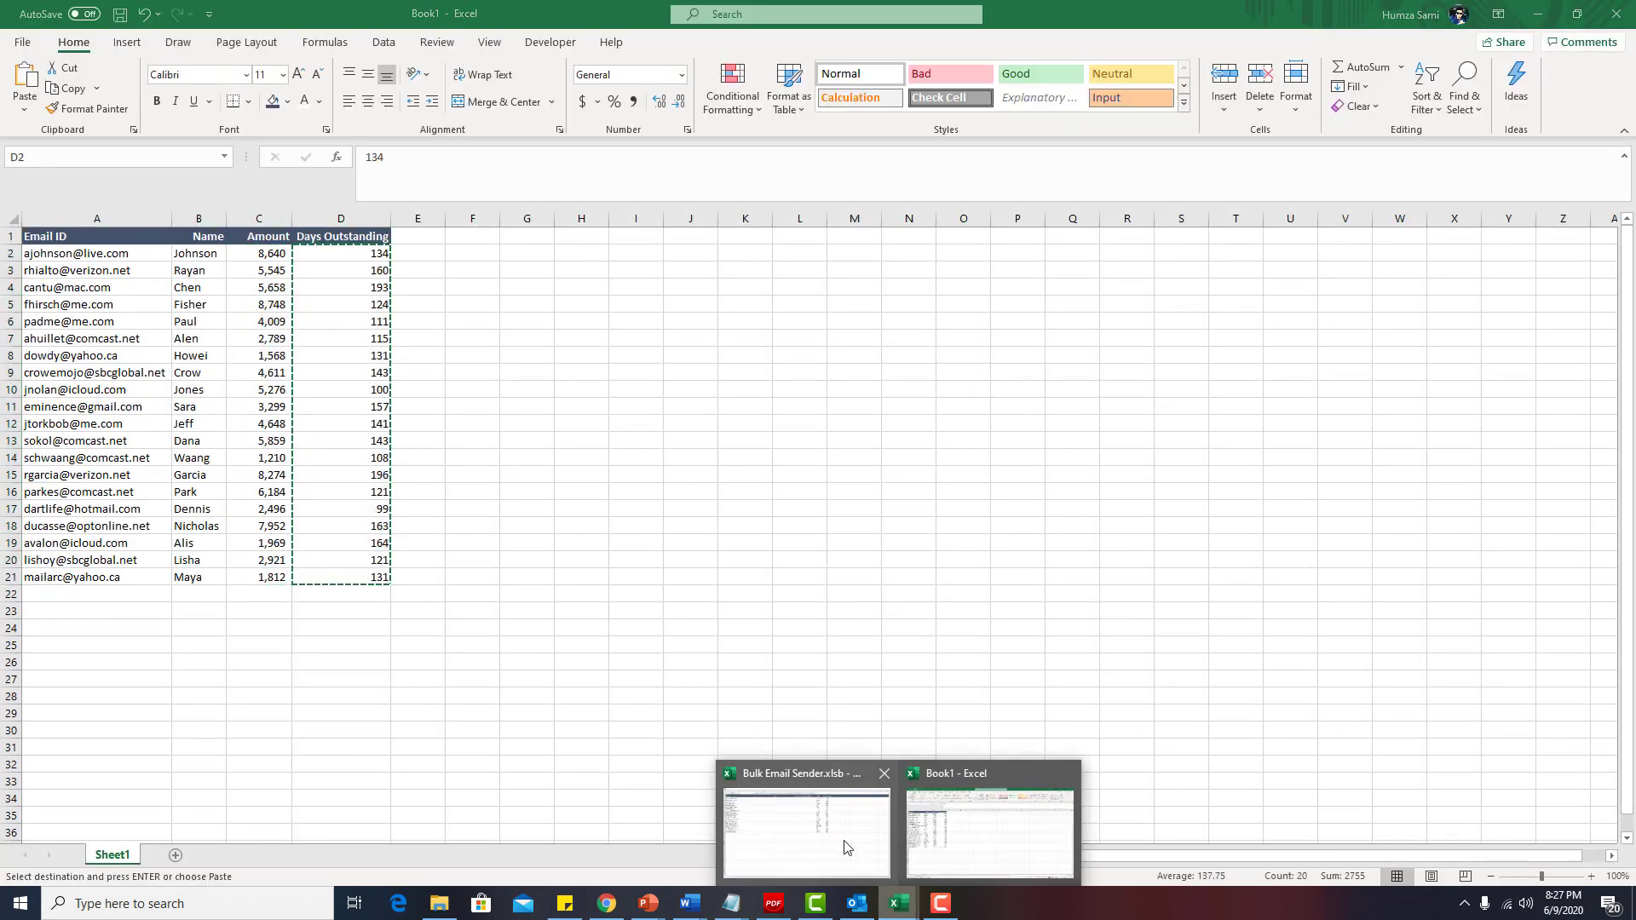
{"action": "left_click", "coordinate": [840, 847]}
{"action": "left_click", "coordinate": [1067, 96]}
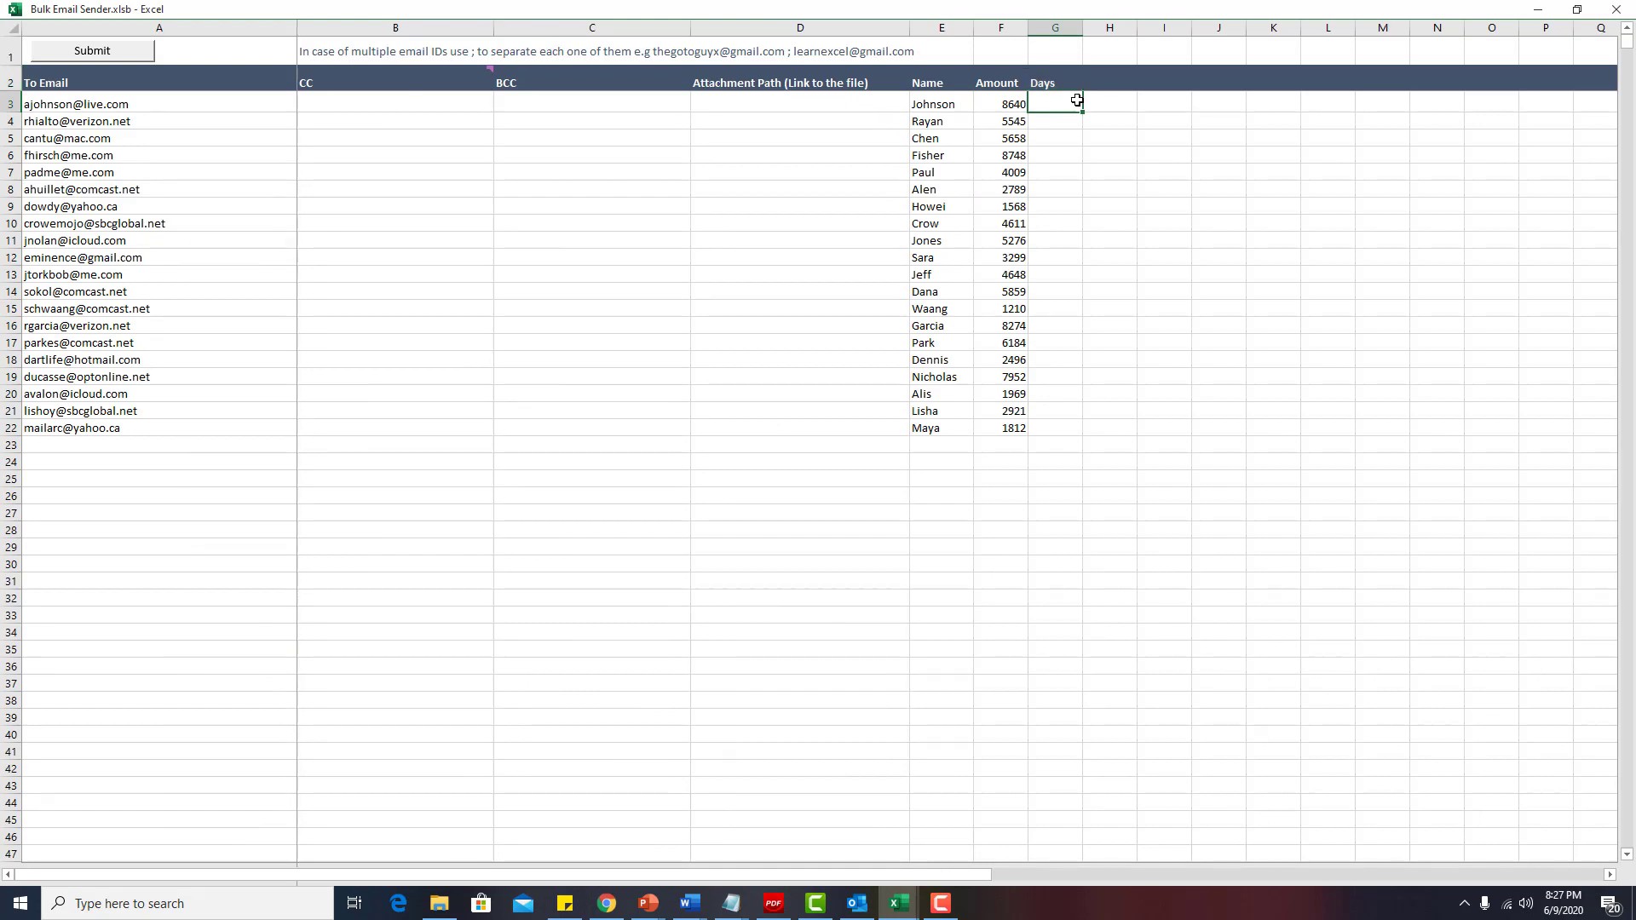
{"action": "key", "text": "ctrl+alt+v"}
{"action": "key", "text": "v"}
{"action": "key", "text": "Return"}
{"action": "left_click_drag", "start_coordinate": [1001, 104], "coordinate": [1015, 426]}
{"action": "left_click", "coordinate": [901, 357]}
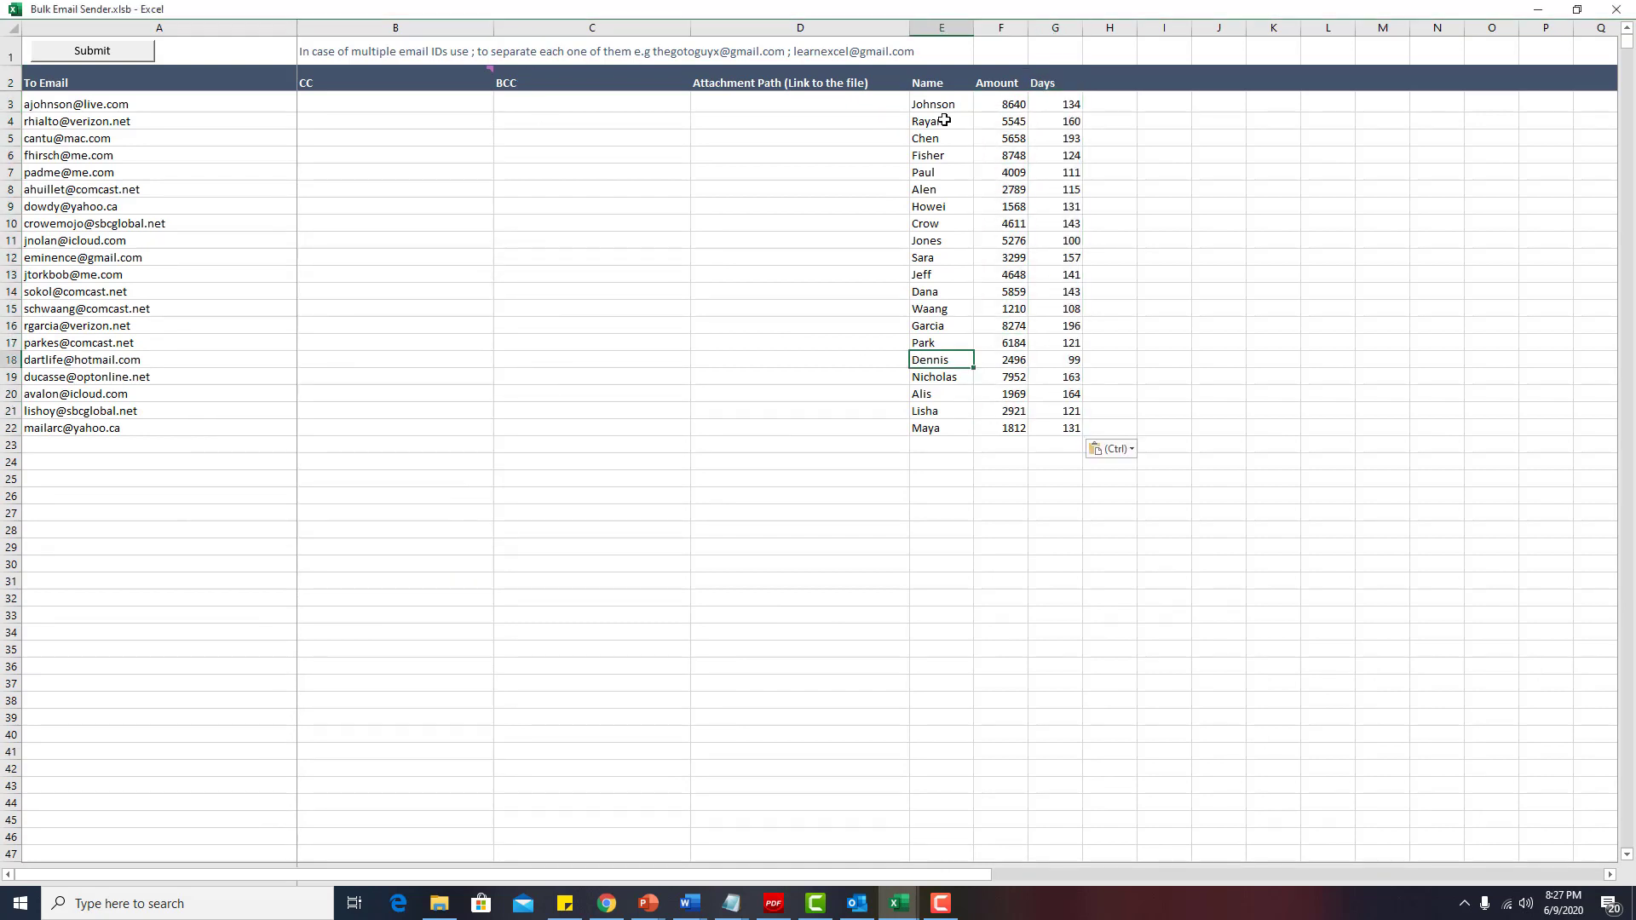
Copy Picture18.jpg's full path from the Security tab of its Properties window.
{"action": "left_click", "coordinate": [757, 104]}
{"action": "left_click", "coordinate": [441, 910]}
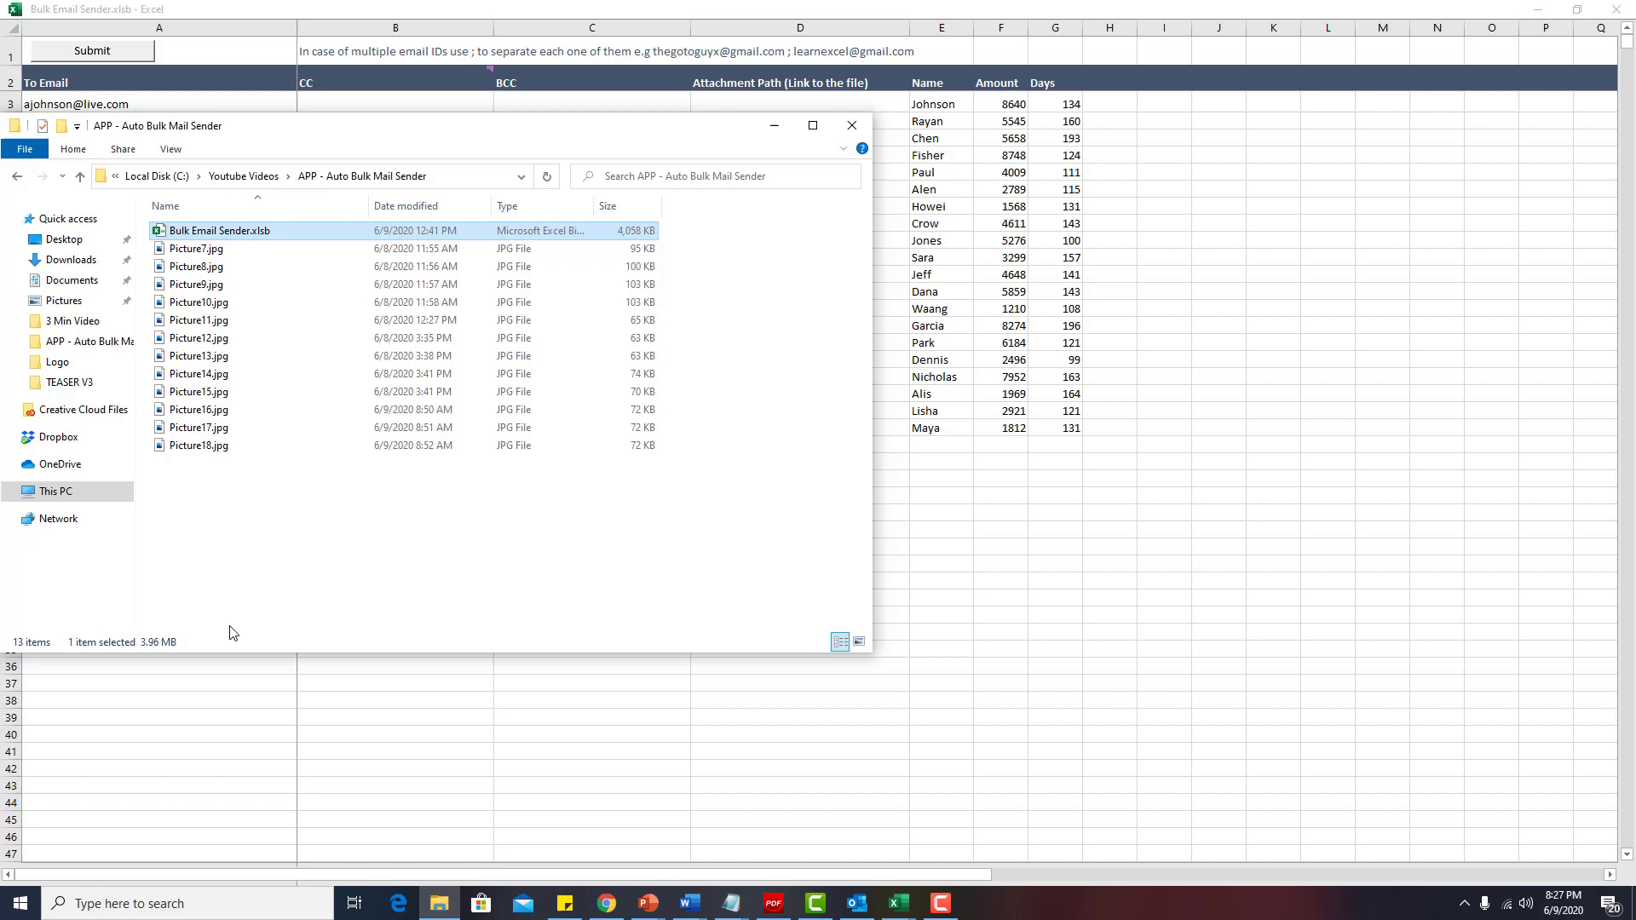
{"action": "left_click", "coordinate": [292, 537]}
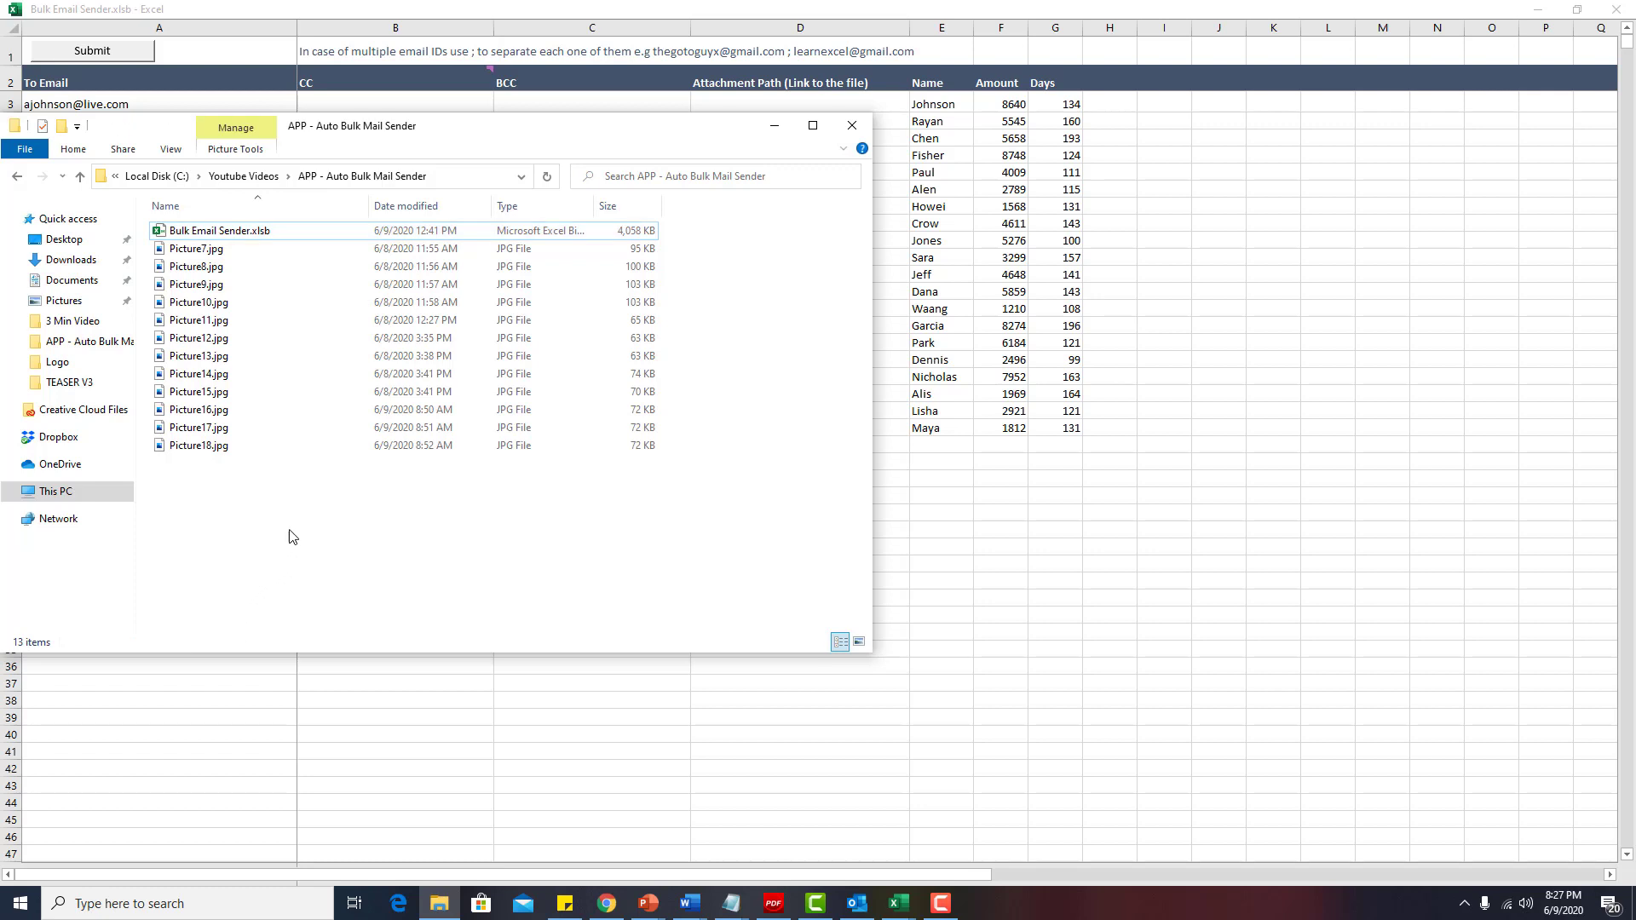
{"action": "left_click", "coordinate": [219, 447]}
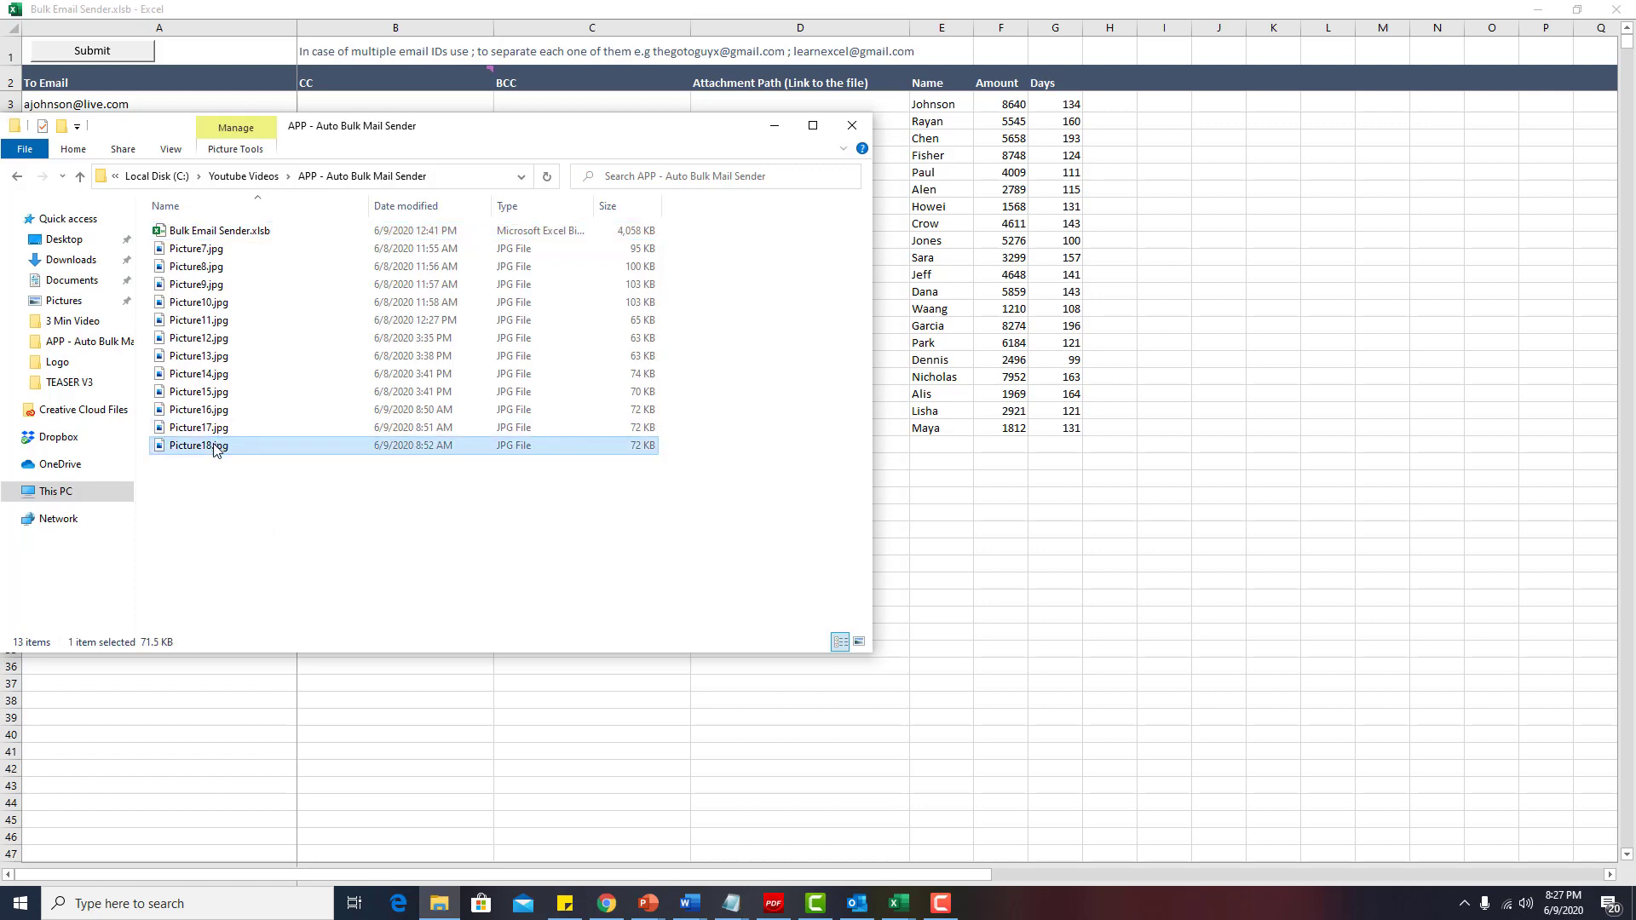
{"action": "right_click", "coordinate": [214, 449]}
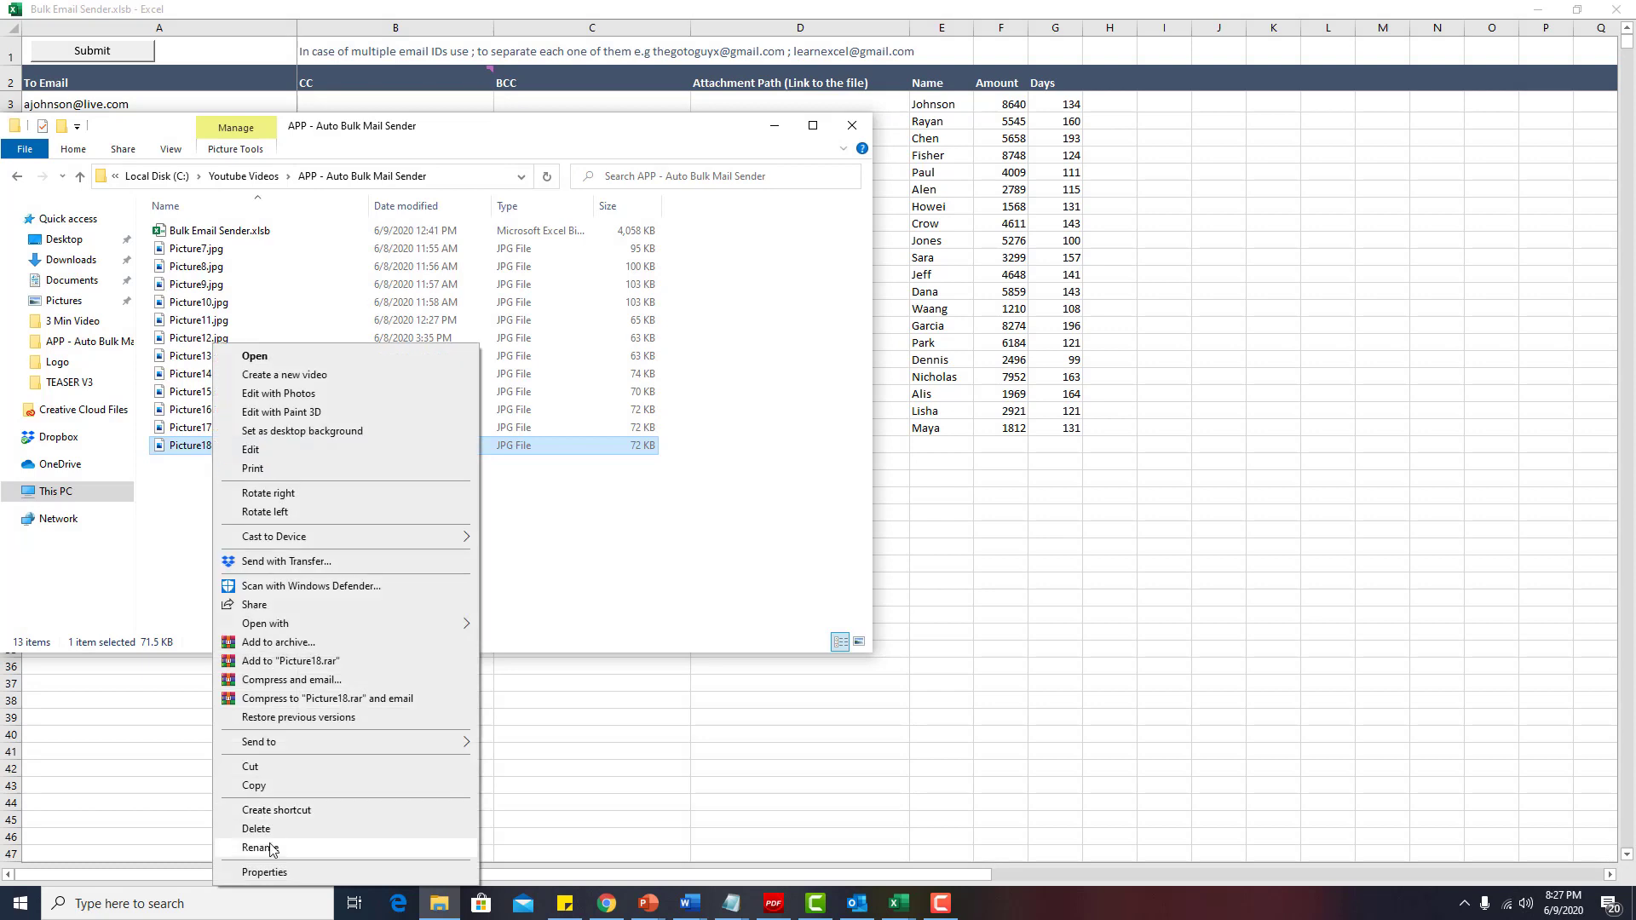
{"action": "left_click", "coordinate": [281, 873]}
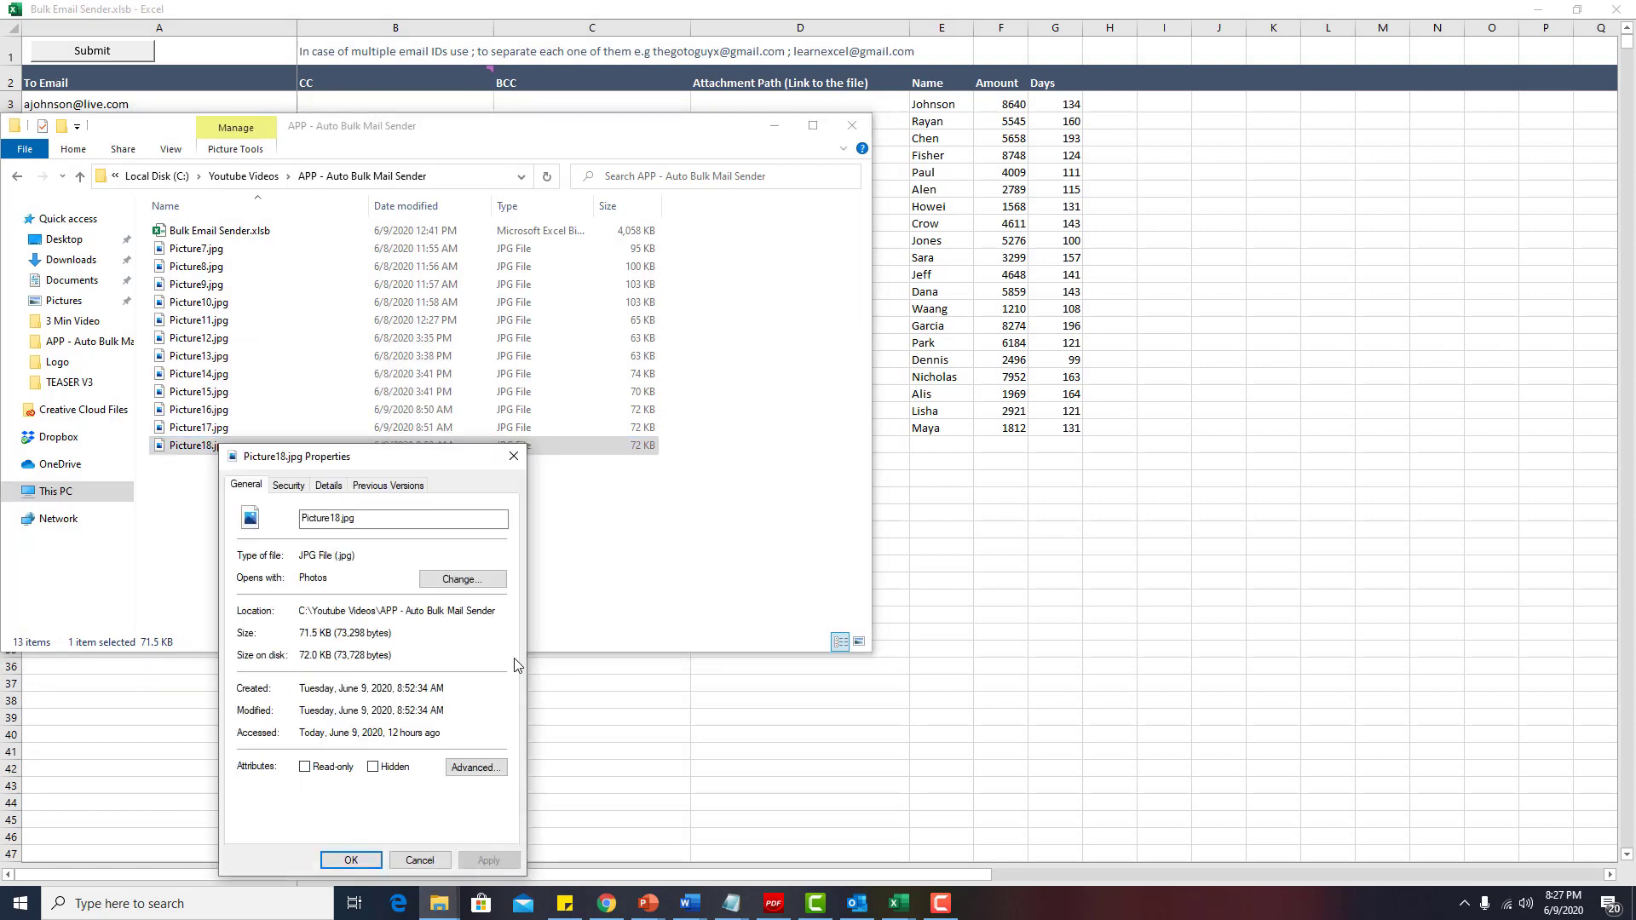
{"action": "left_click", "coordinate": [290, 489]}
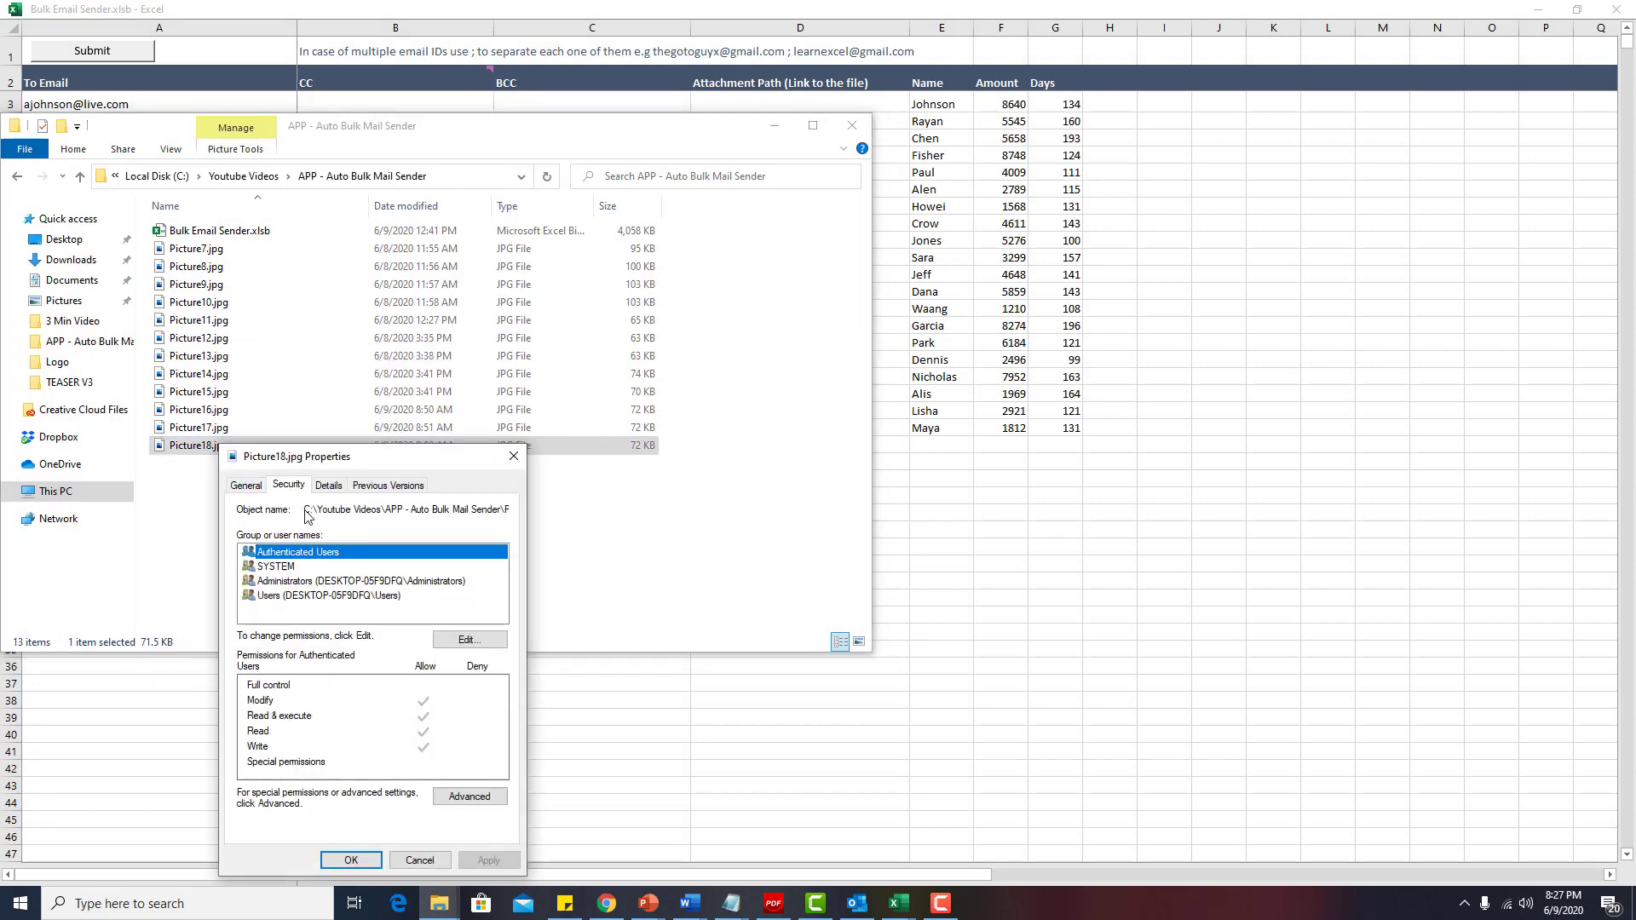
{"action": "left_click_drag", "start_coordinate": [304, 511], "coordinate": [536, 539]}
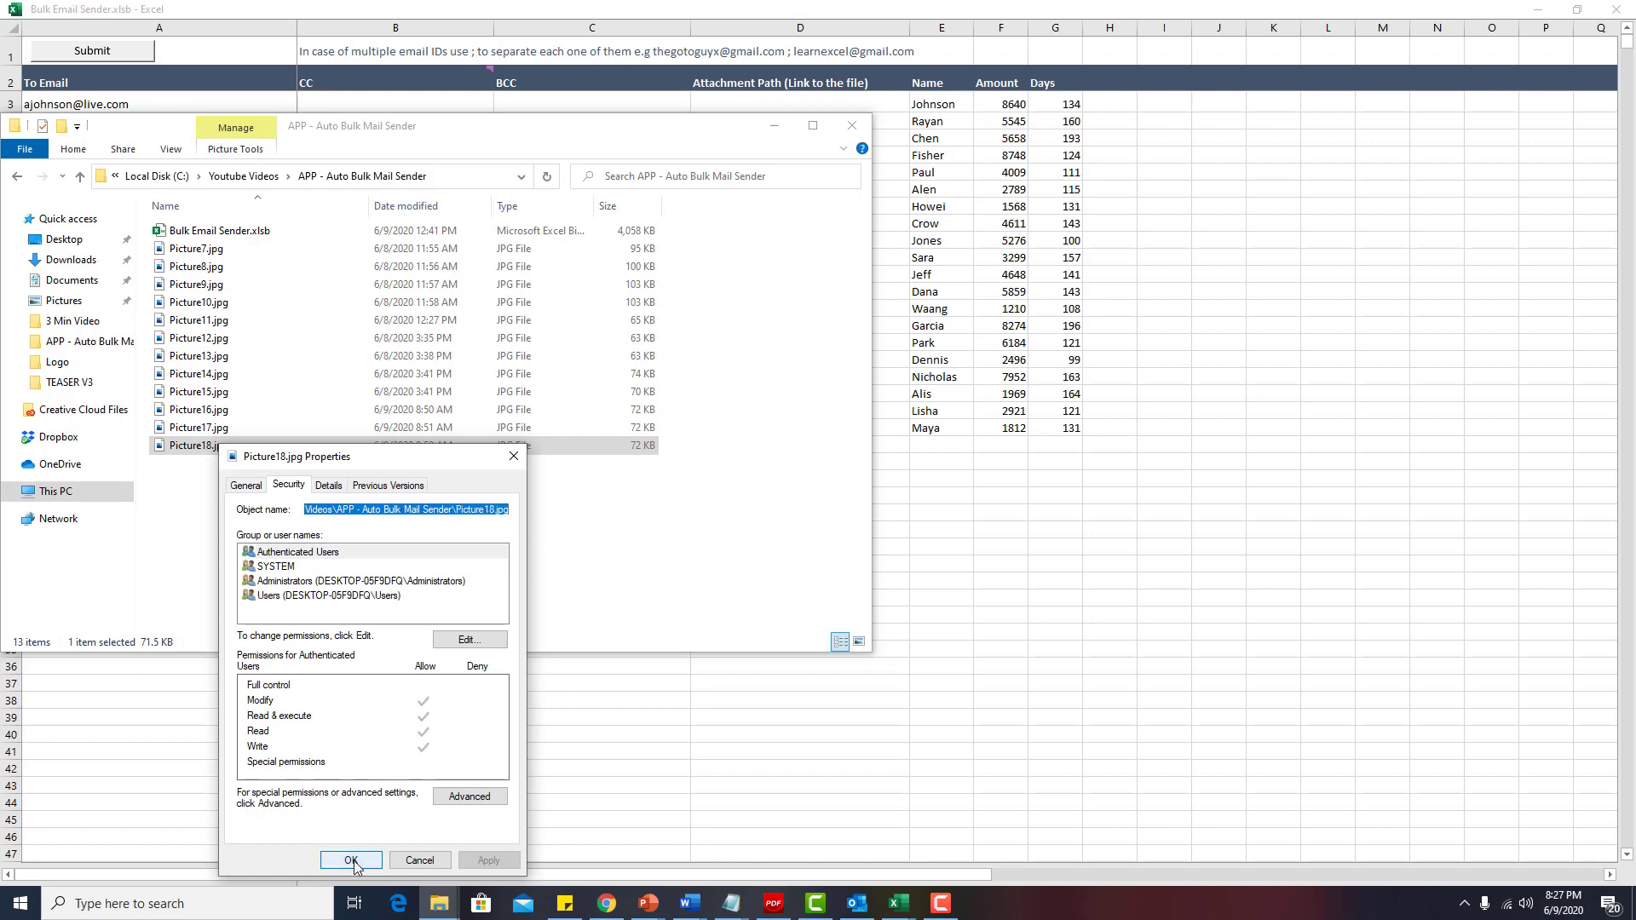
{"action": "left_click", "coordinate": [362, 859]}
Paste the Picture18.jpg path into D3, widen column D, fill down to D22, and reopen Smart Emailer.
{"action": "left_click", "coordinate": [780, 104]}
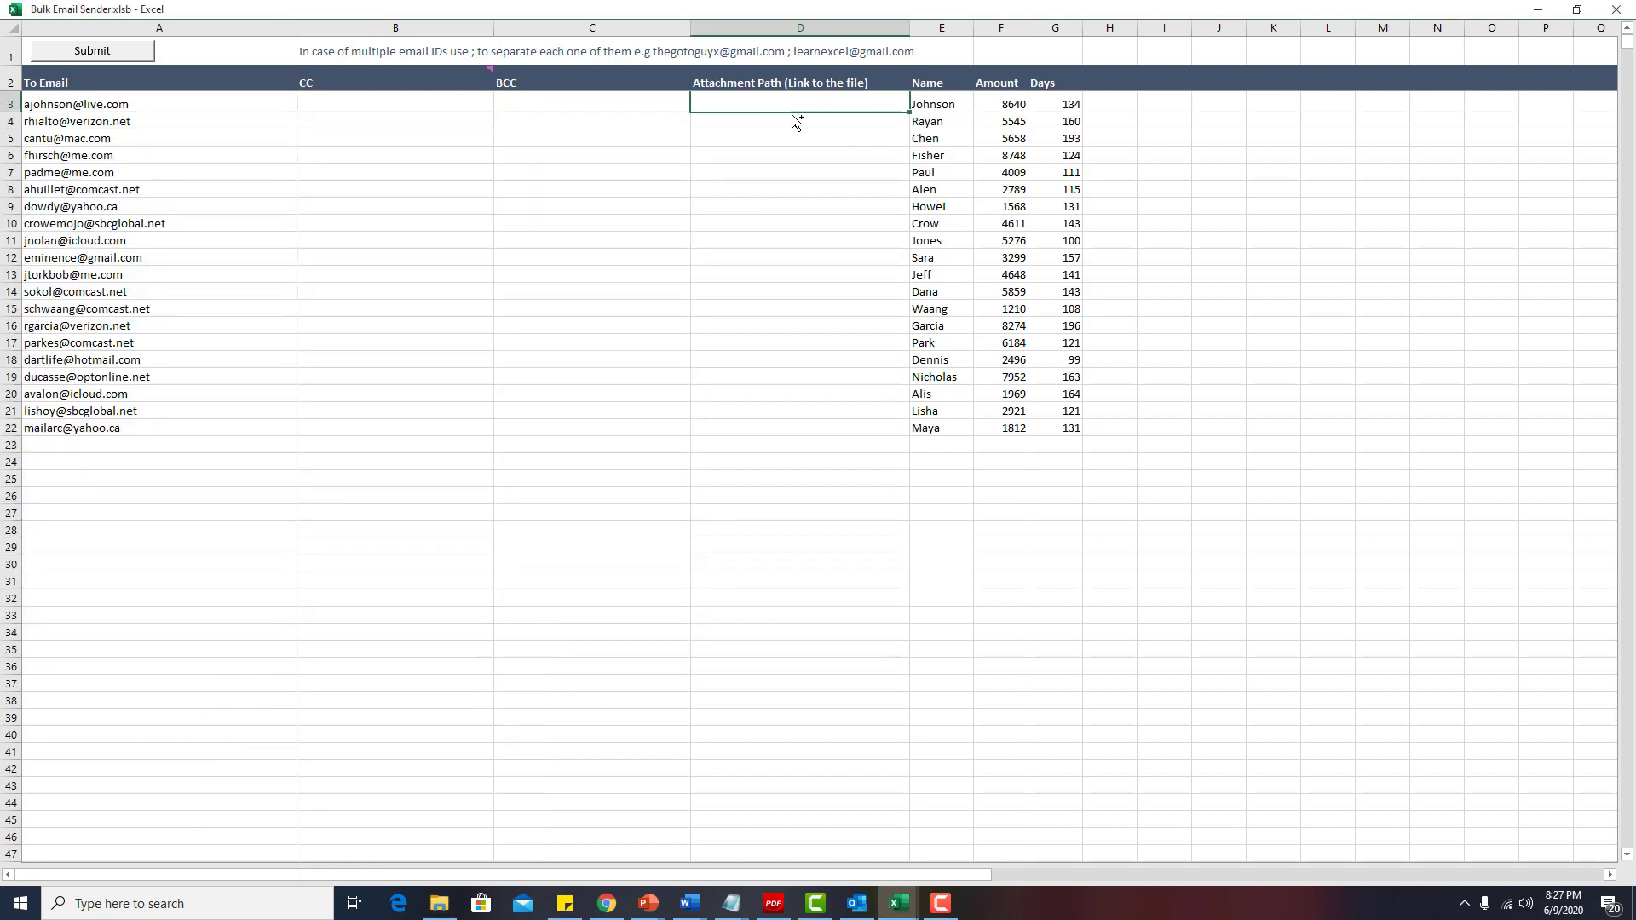
{"action": "key", "text": "ctrl+v"}
{"action": "left_click_drag", "start_coordinate": [909, 27], "coordinate": [1059, 27]}
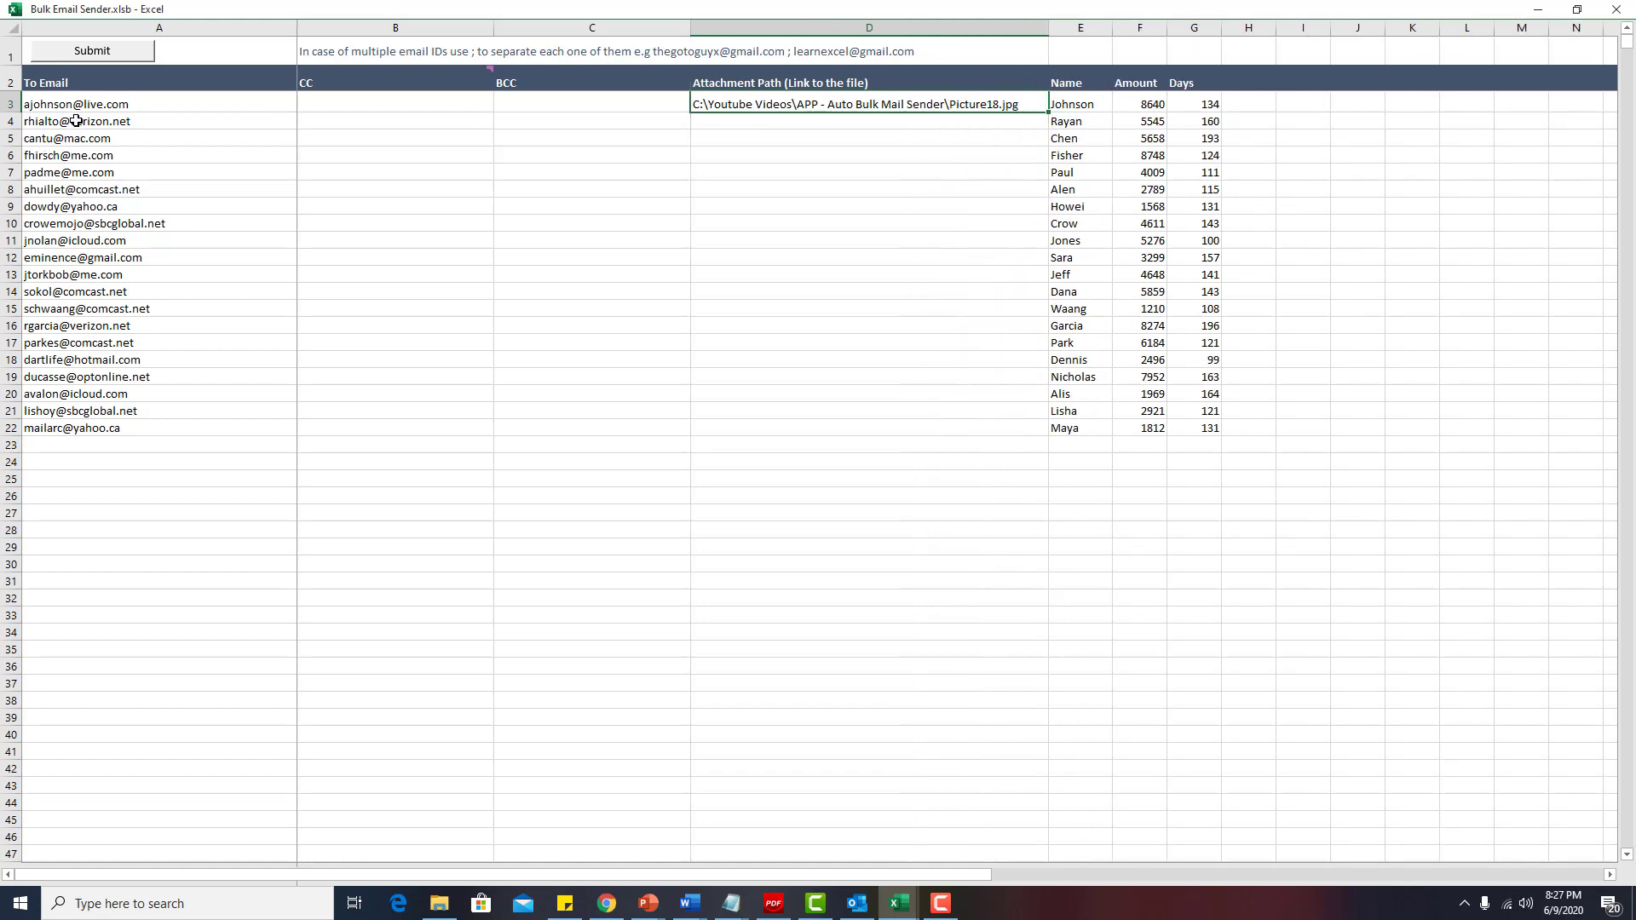
{"action": "left_click_drag", "start_coordinate": [1048, 114], "coordinate": [1046, 444]}
{"action": "left_click", "coordinate": [964, 309]}
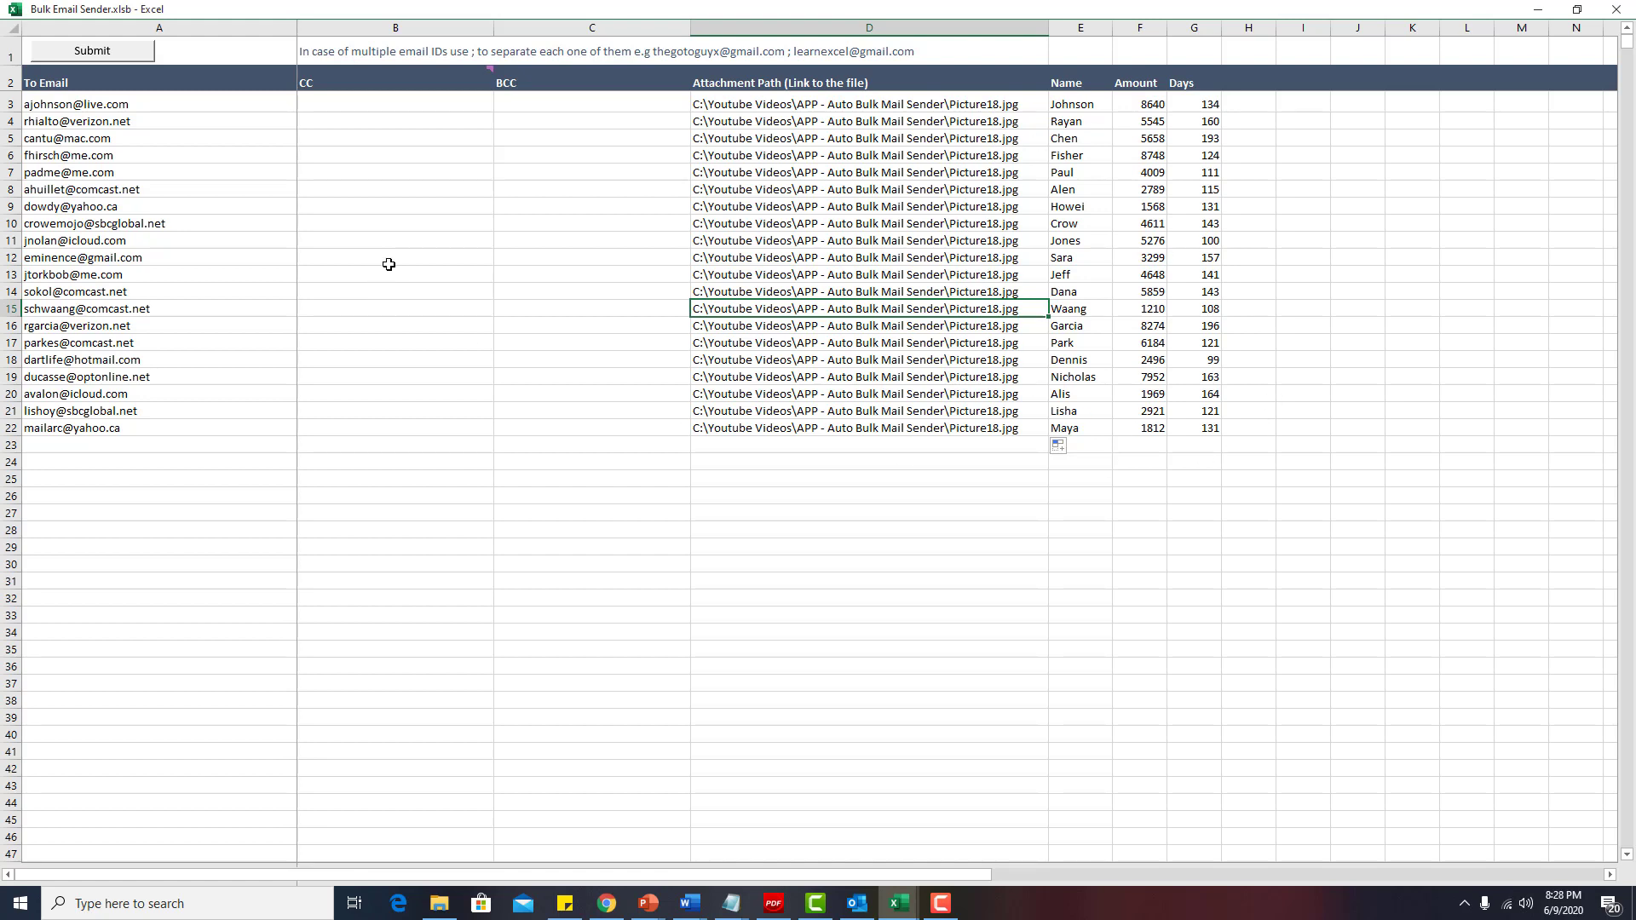
{"action": "left_click", "coordinate": [704, 170]}
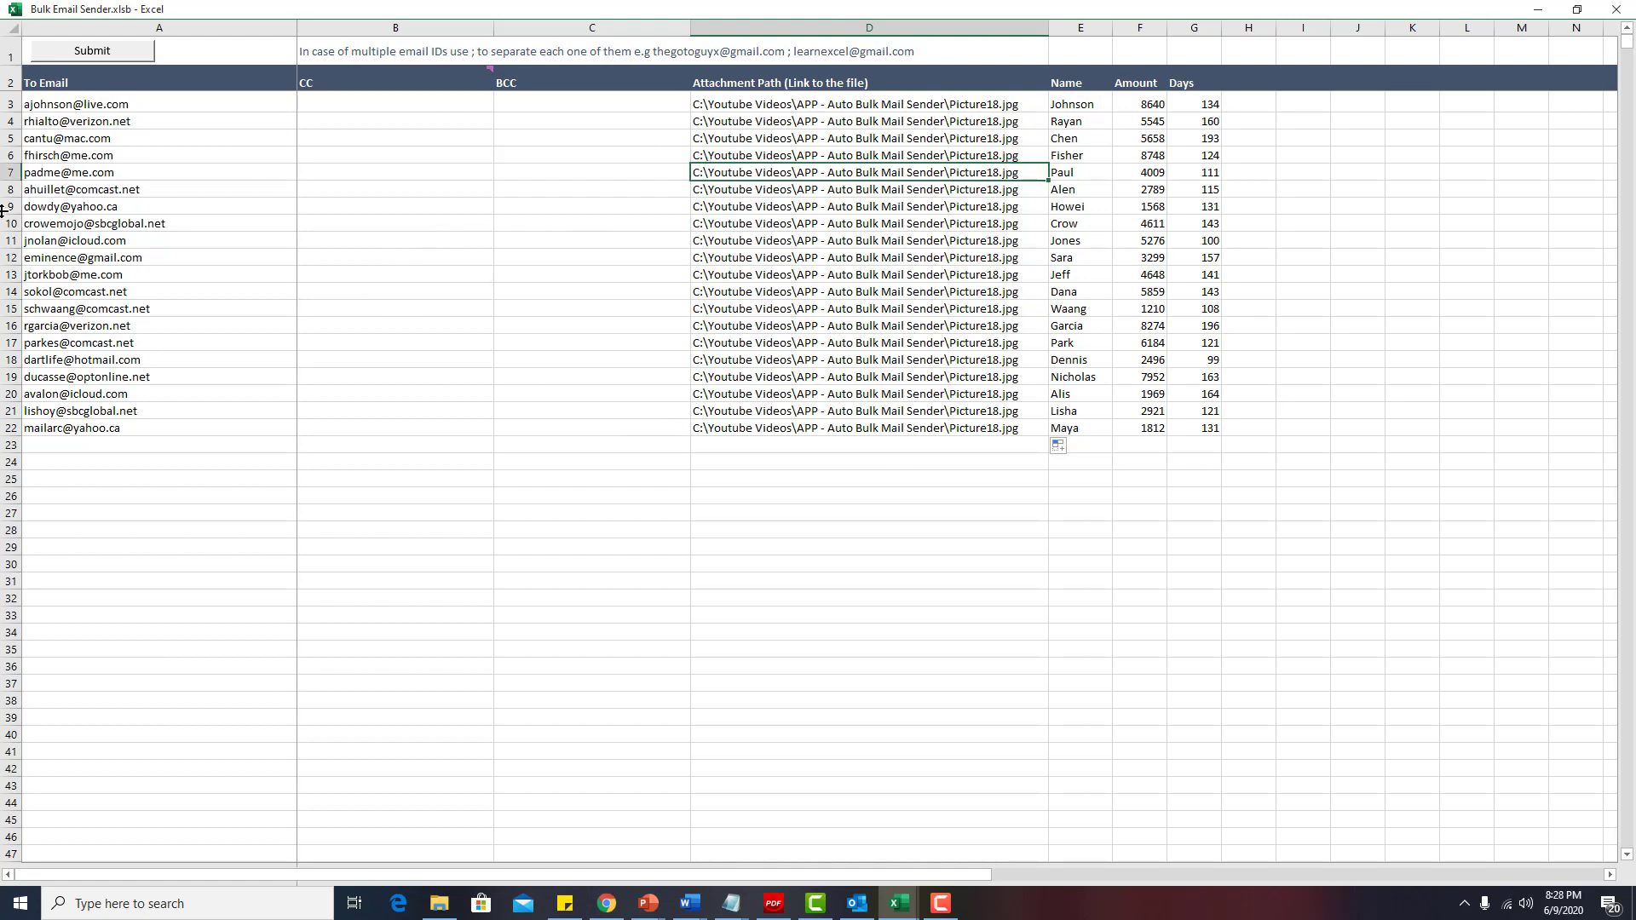
{"action": "left_click", "coordinate": [88, 53]}
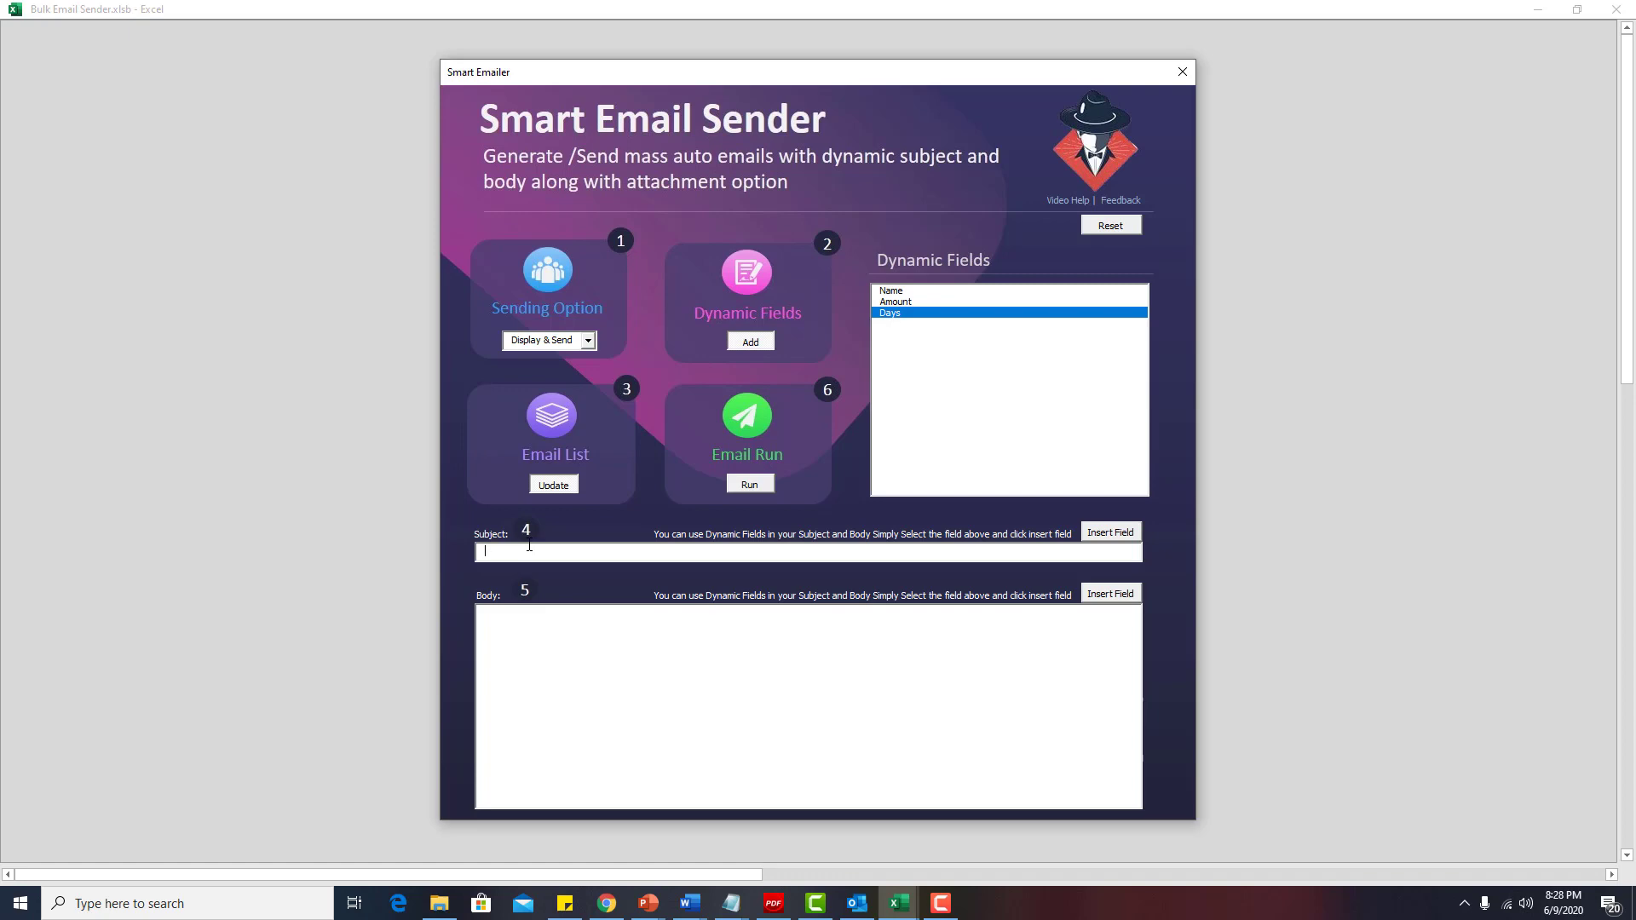
Type the subject 'Payment of [AMOUNT] pending from', inserting the Amount dynamic field.
{"action": "left_click", "coordinate": [529, 547]}
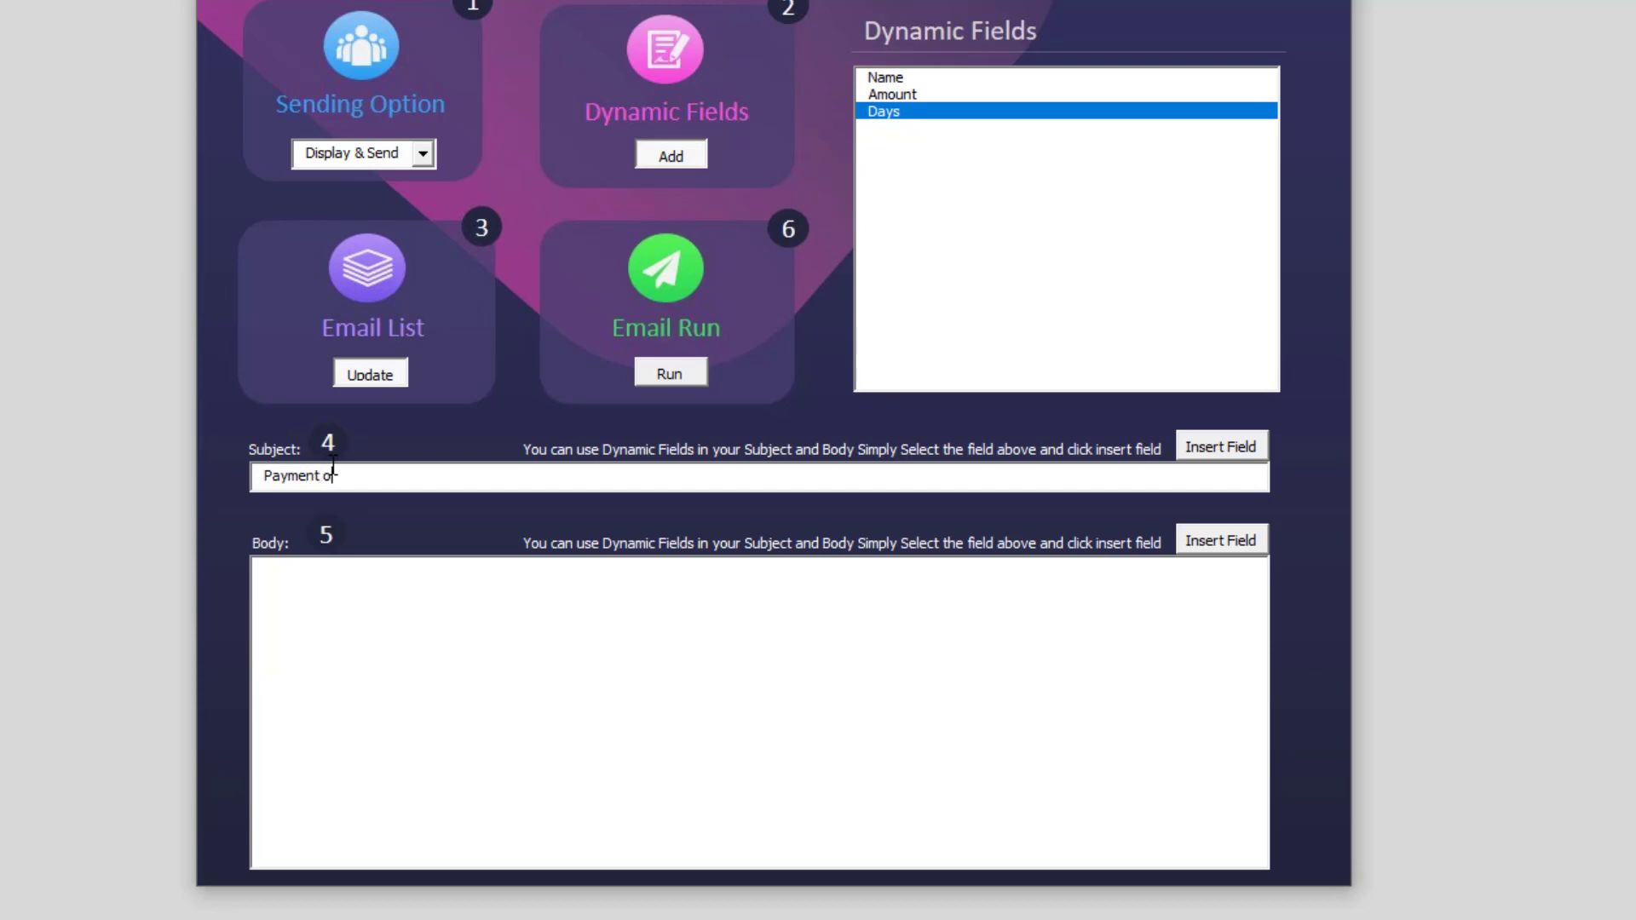
{"action": "type", "text": "Payment of"}
{"action": "left_click", "coordinate": [898, 94]}
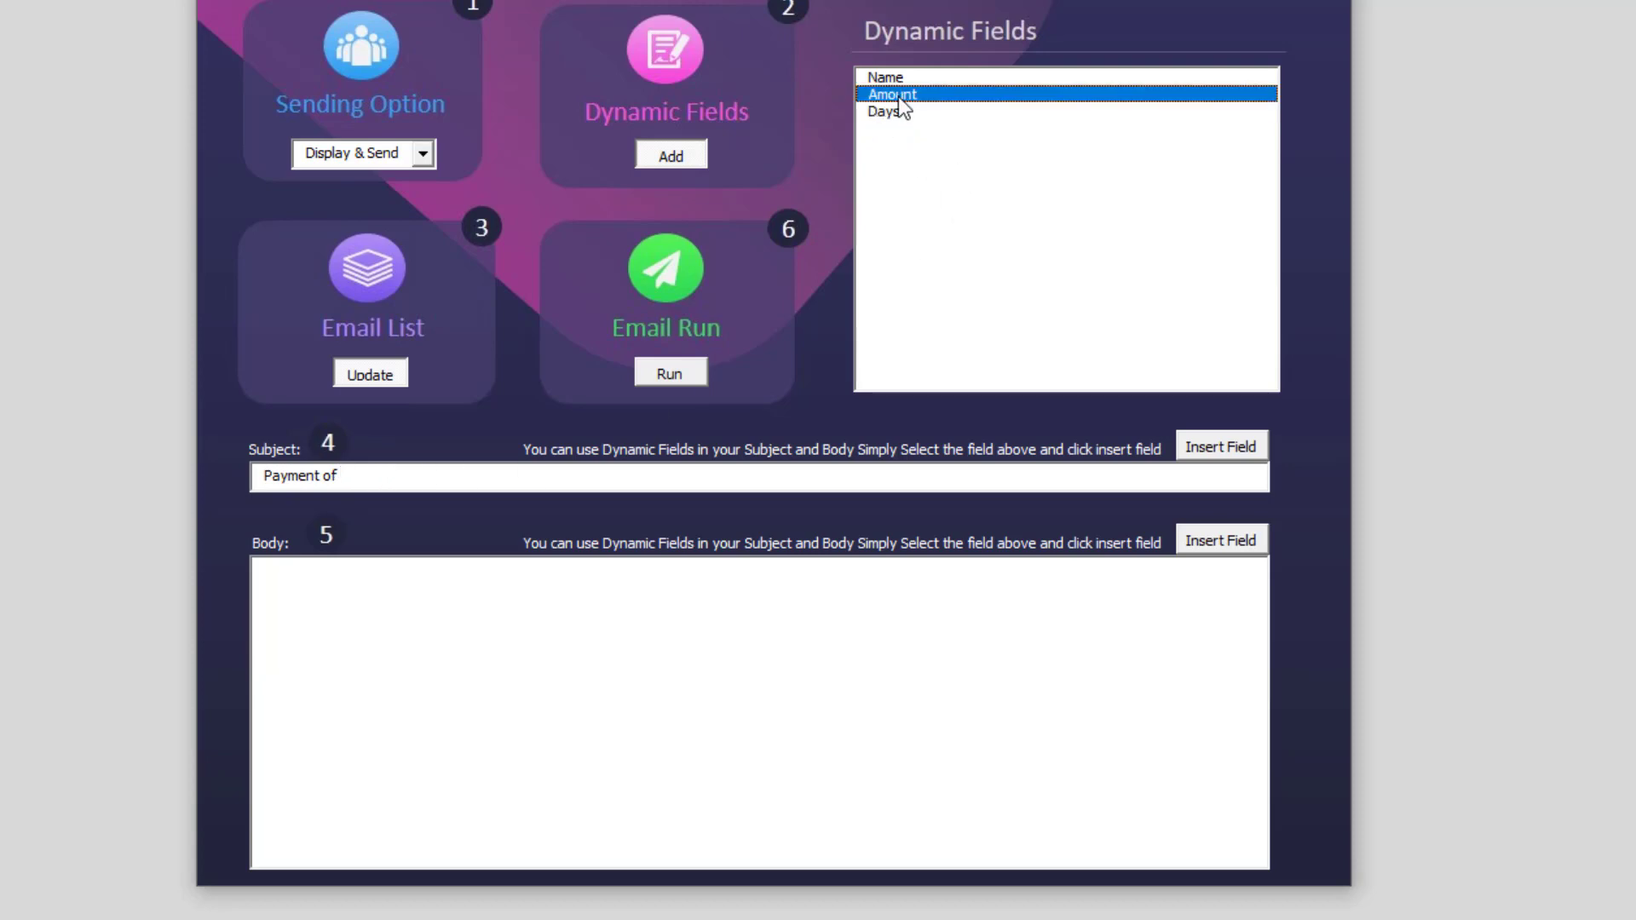
{"action": "left_click", "coordinate": [1229, 448]}
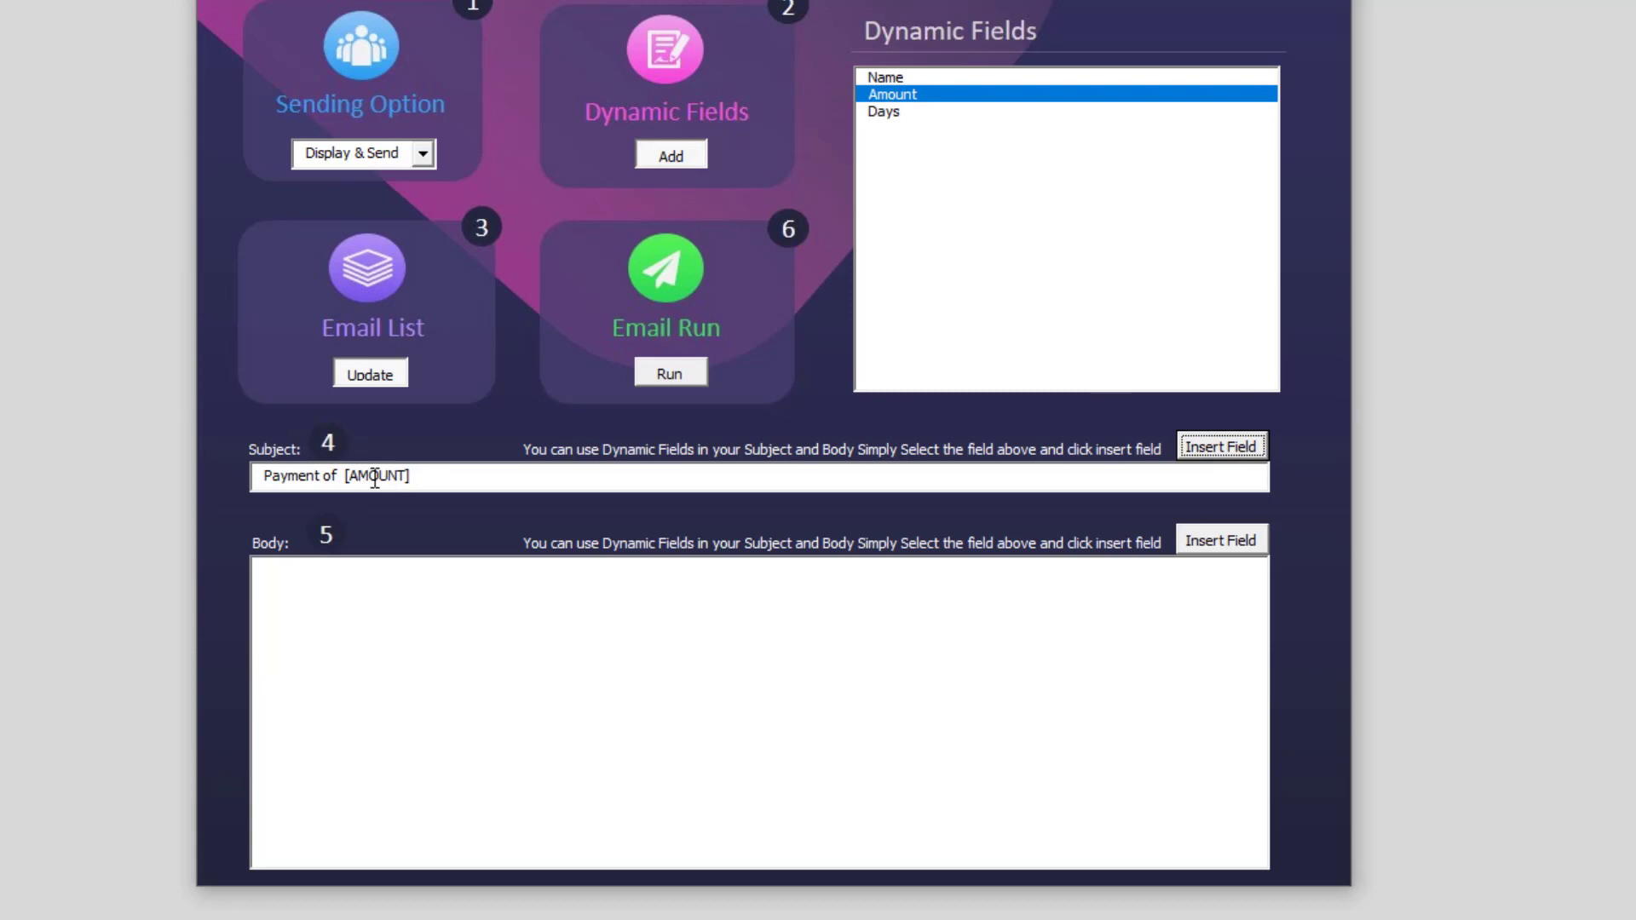
{"action": "left_click", "coordinate": [460, 477]}
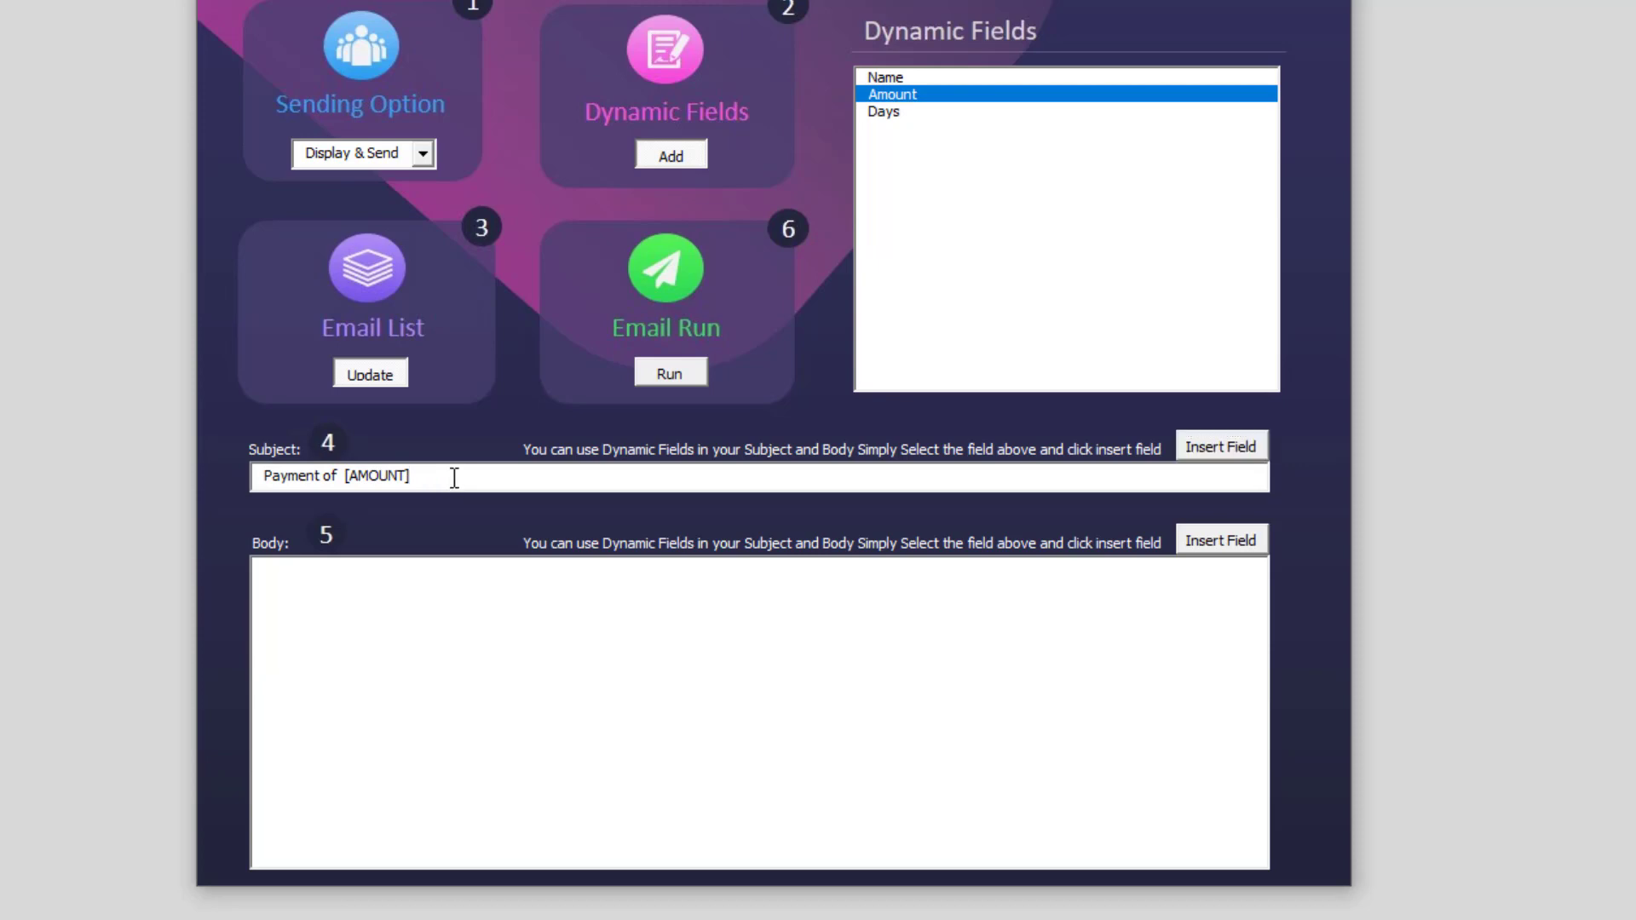
{"action": "type", "text": "pending from"}
{"action": "left_click", "coordinate": [340, 474]}
{"action": "left_click", "coordinate": [908, 79]}
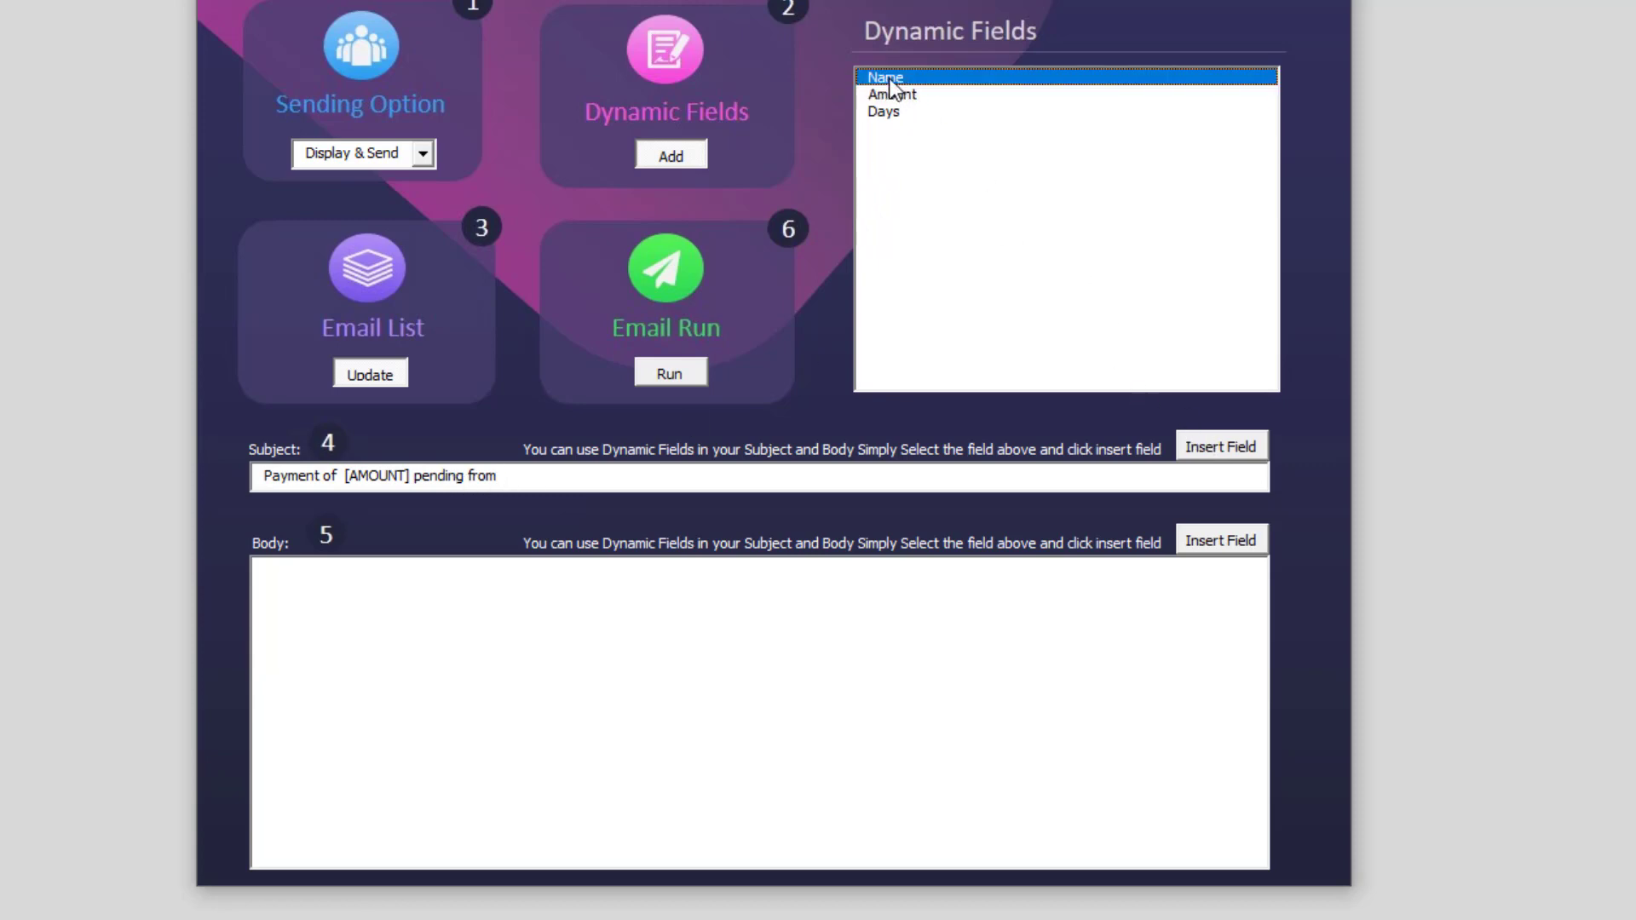
Append [NAME] to the subject and start the body with 'Dear [NAME]'.
{"action": "left_click", "coordinate": [1217, 445]}
{"action": "left_click", "coordinate": [496, 604]}
{"action": "type", "text": "Dear"}
{"action": "left_click", "coordinate": [1211, 538]}
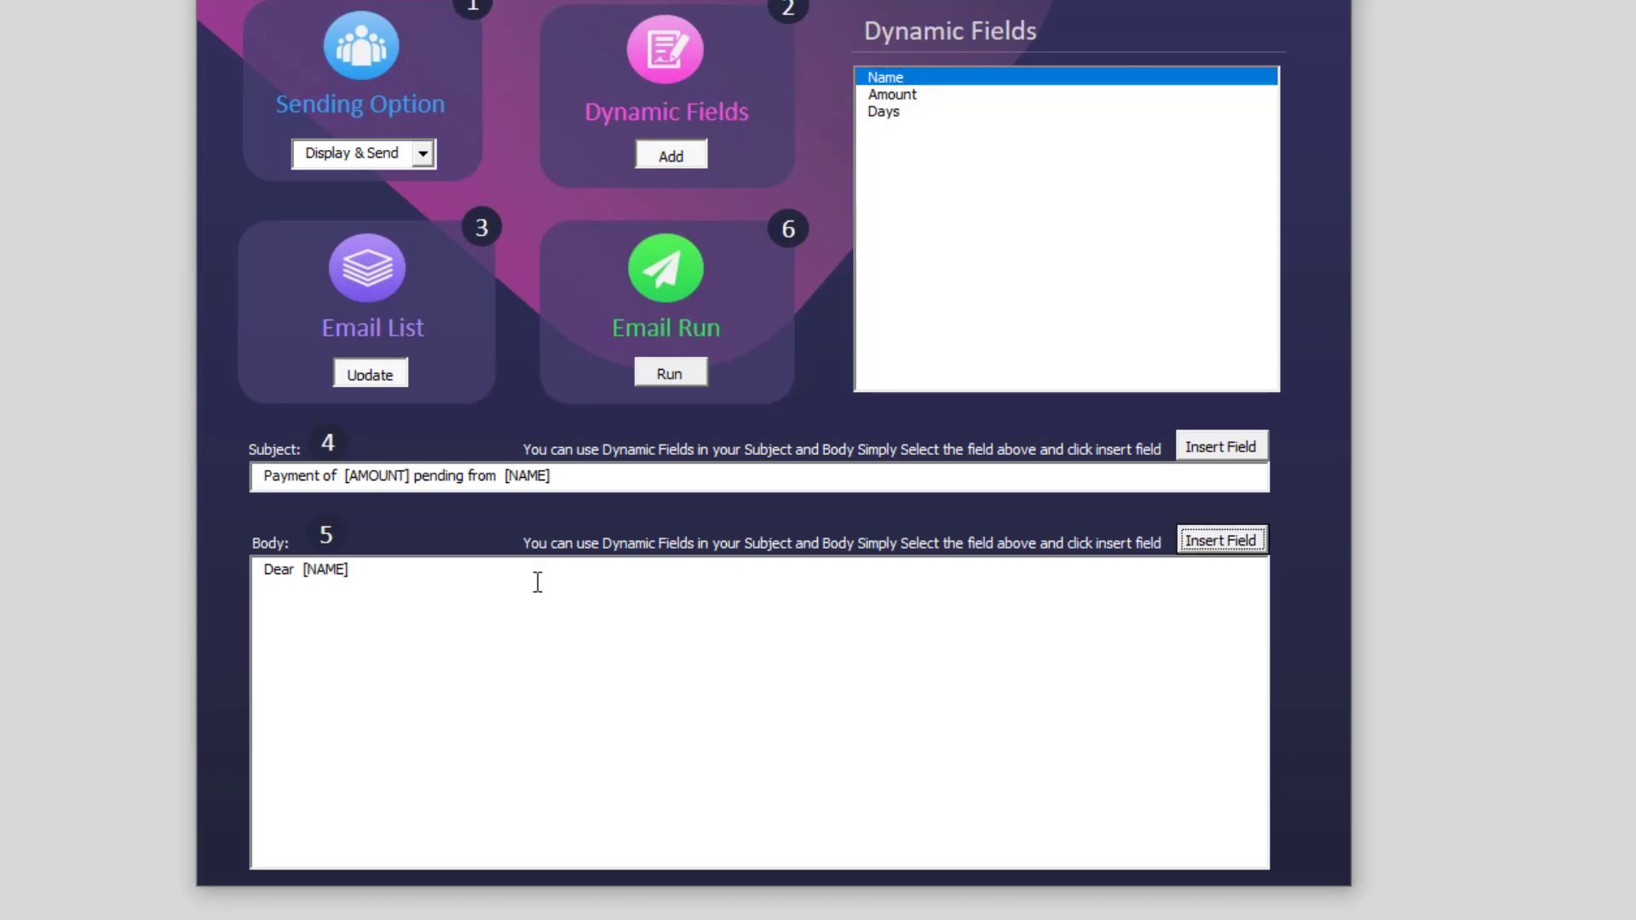
{"action": "key", "text": "Return"}
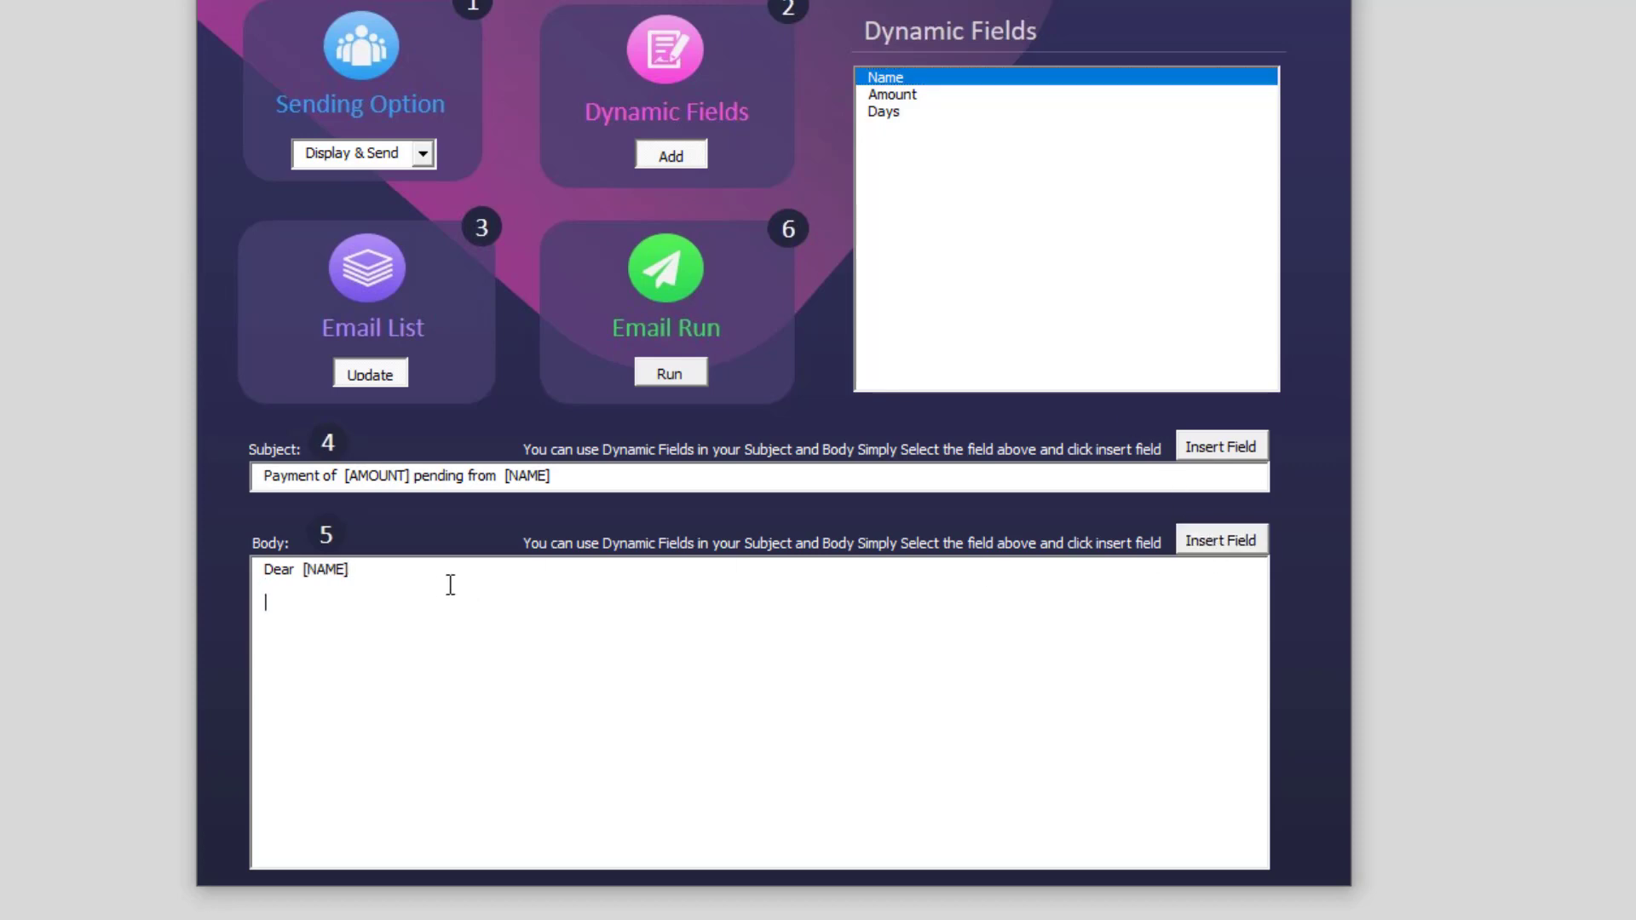
Write 'Kindly pay $[AMOUNT] against our services performed as it has been overdue for [DAYS]'.
{"action": "type", "text": "Kindly pay $"}
{"action": "left_click", "coordinate": [930, 92]}
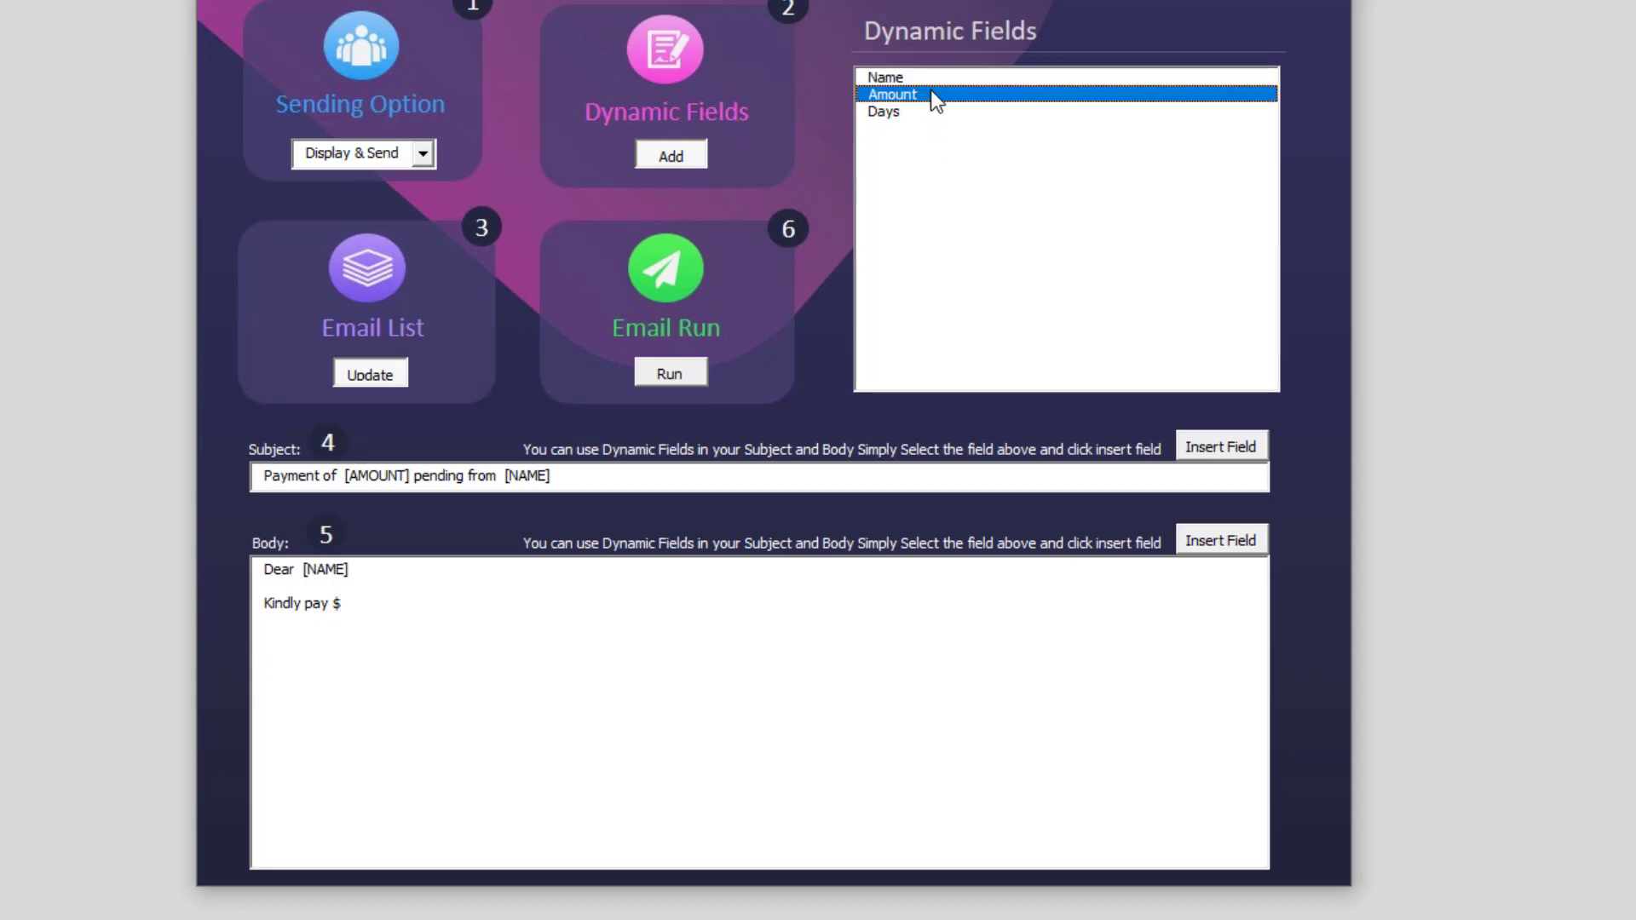
{"action": "left_click", "coordinate": [1209, 544]}
{"action": "left_click", "coordinate": [529, 599]}
{"action": "type", "text": "against our services "}
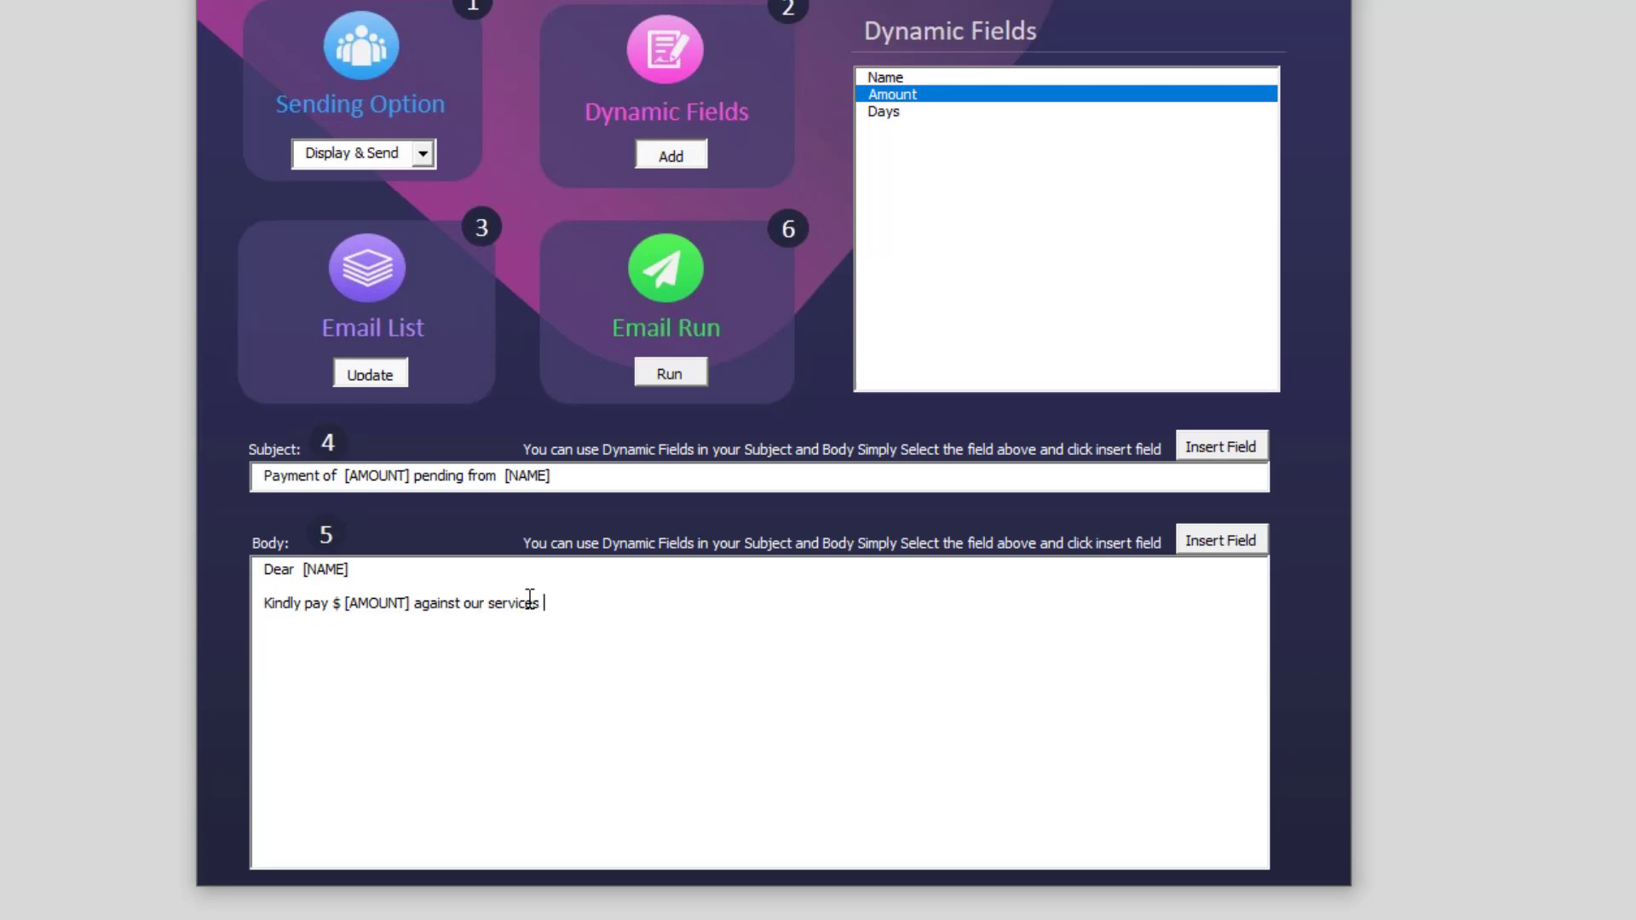
{"action": "type", "text": "performed"}
{"action": "type", "text": "as it has been overdue for"}
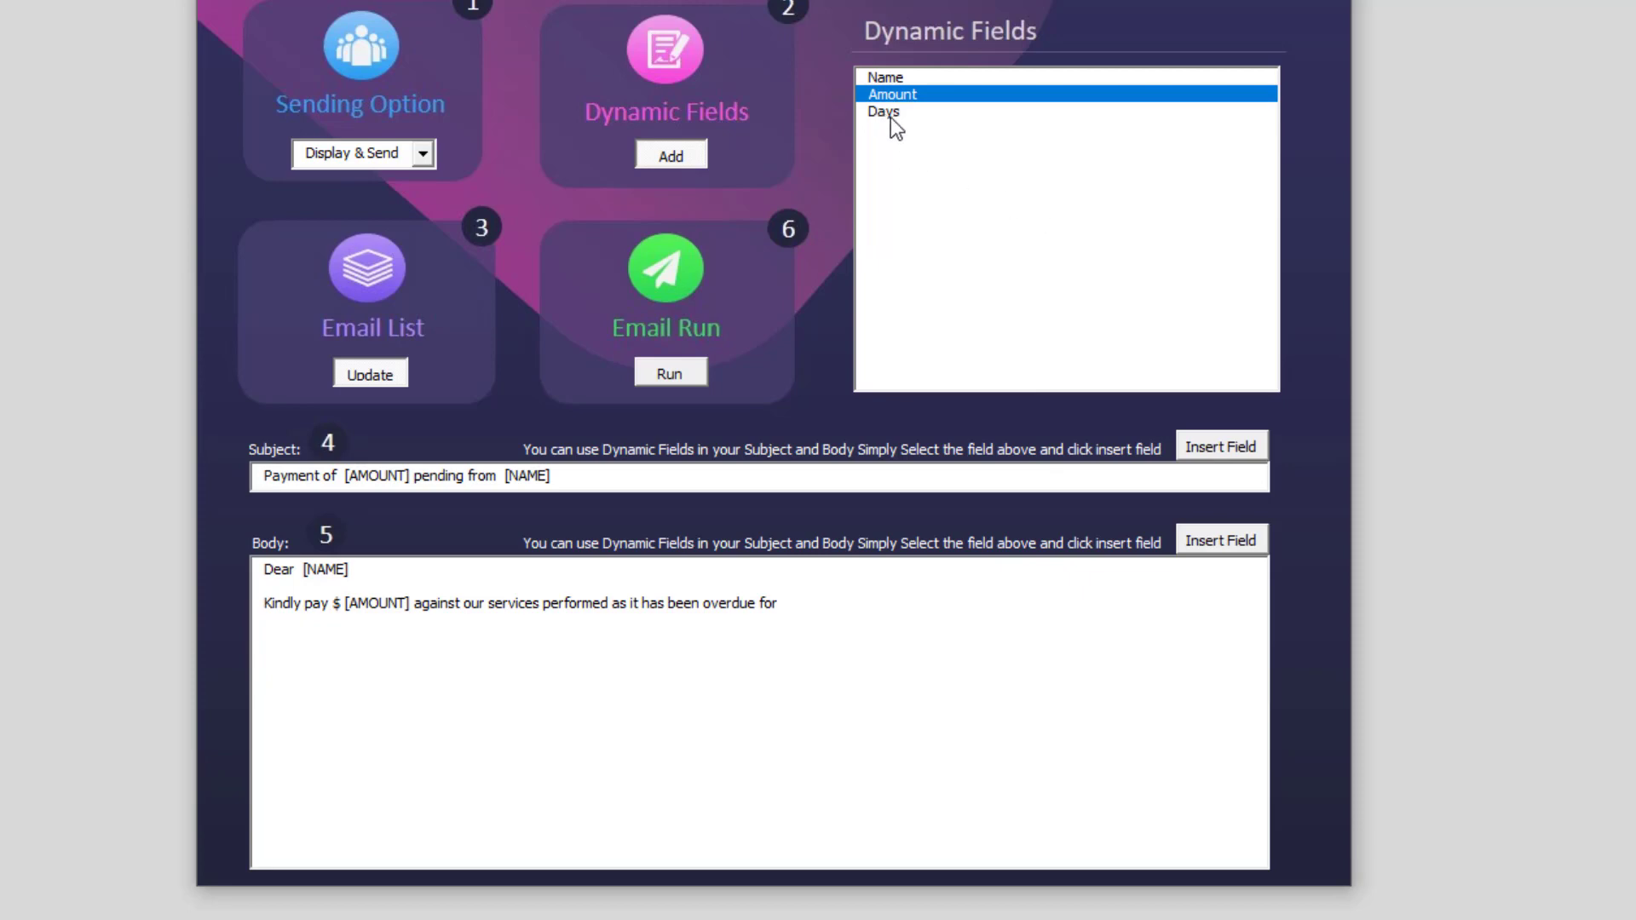
{"action": "left_click", "coordinate": [891, 113]}
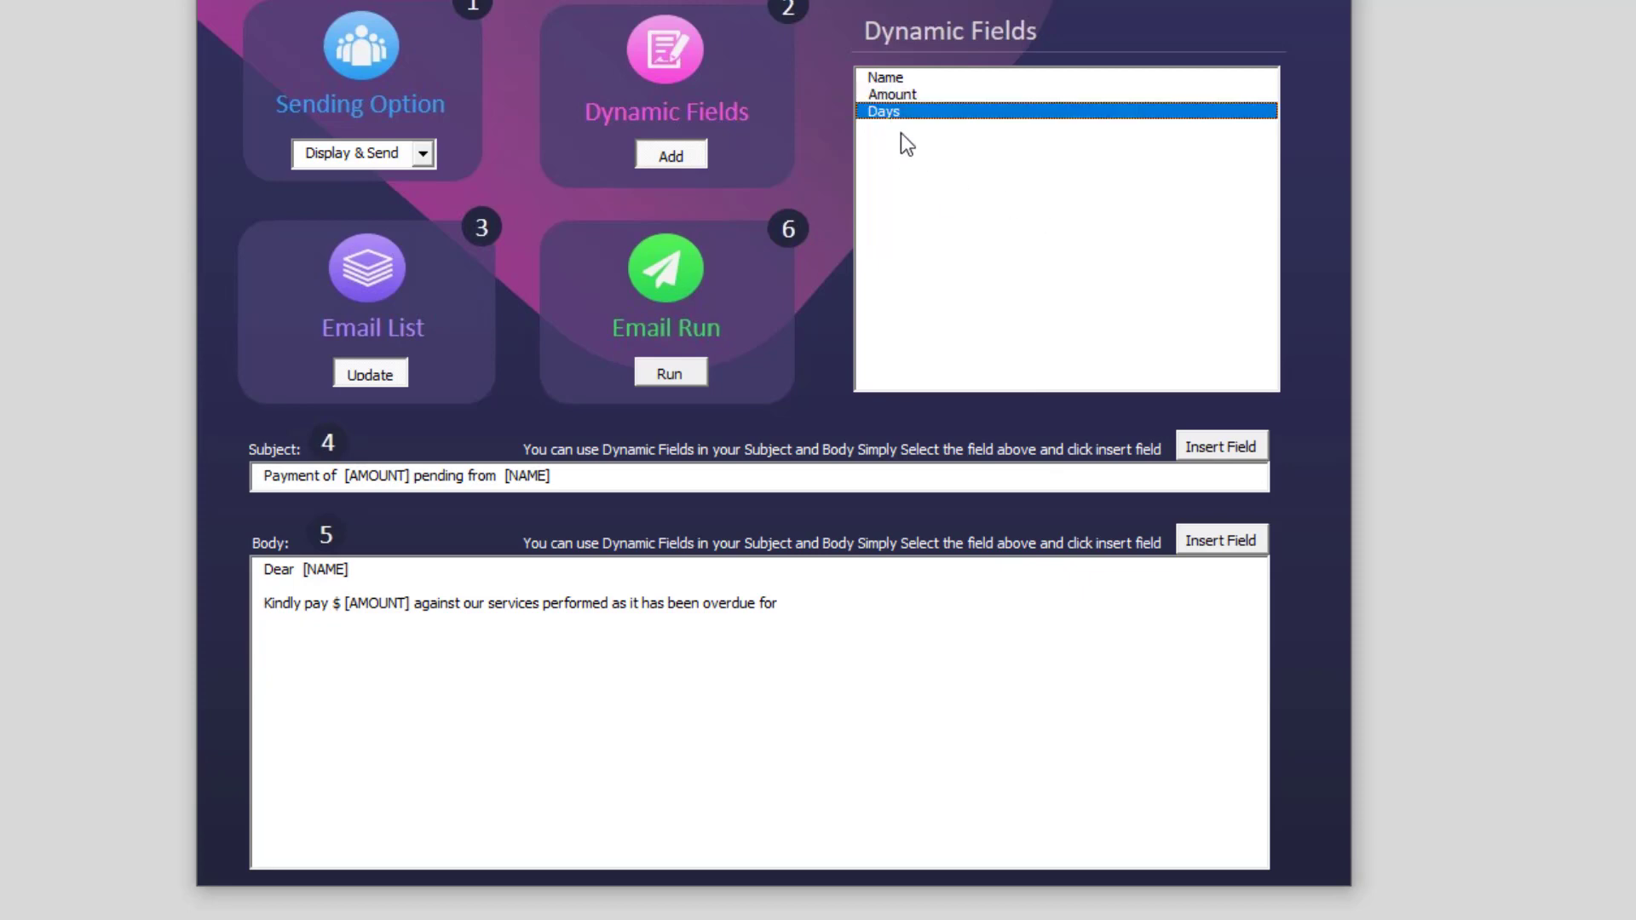
{"action": "left_click", "coordinate": [1222, 542]}
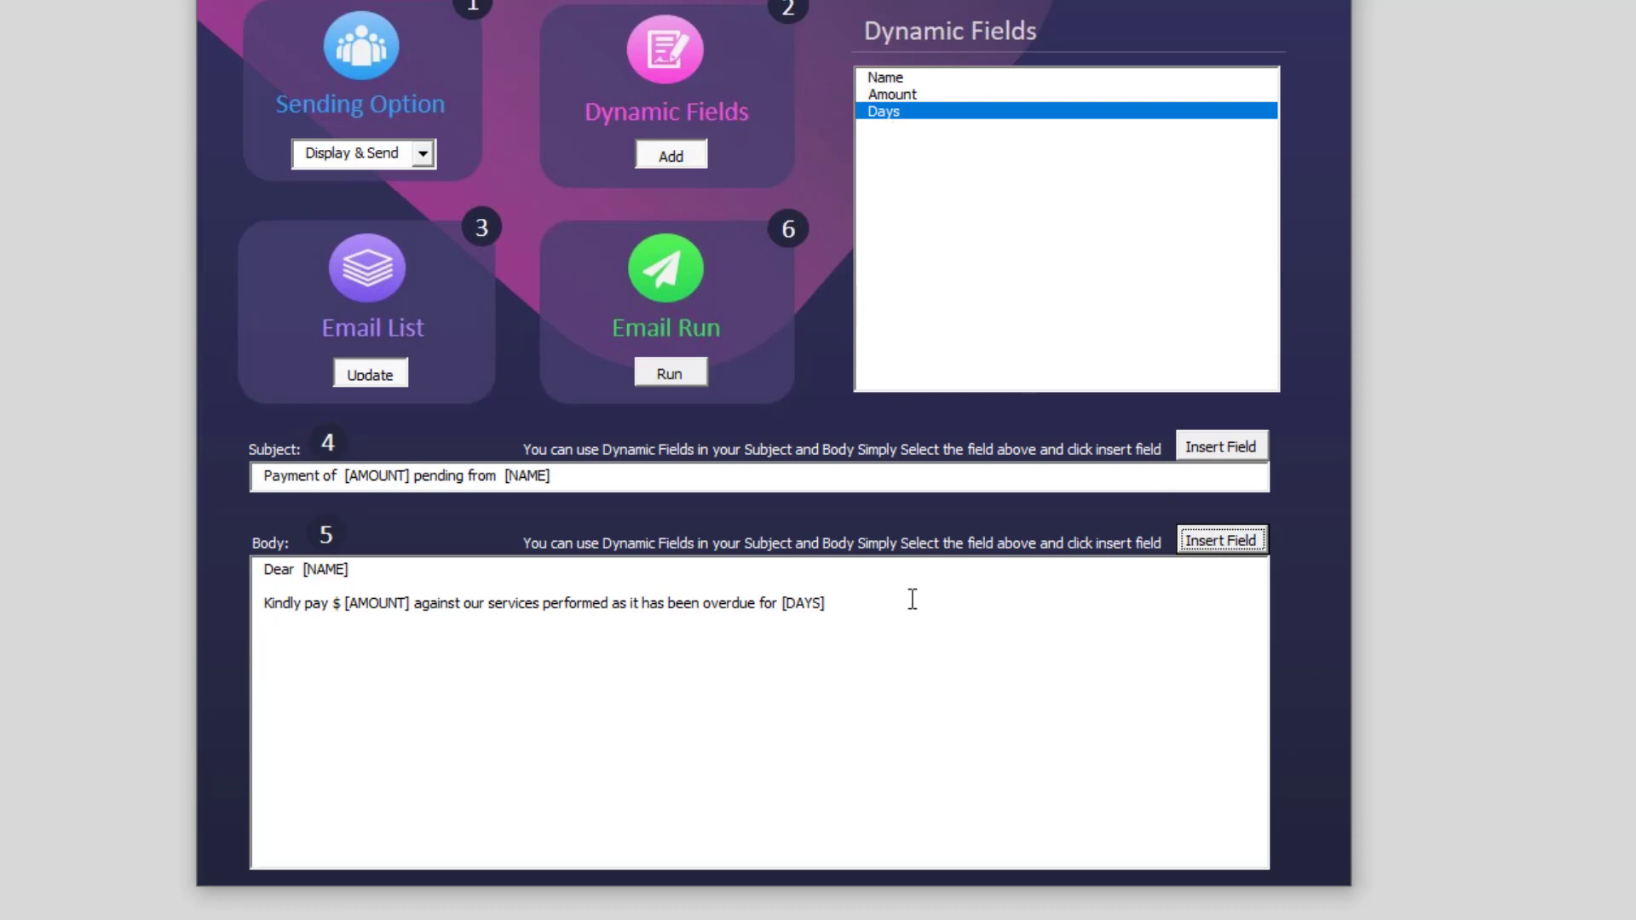
Finish the body with 'days.', the pasted service-continuity sentence, and a 'Thanks' sign-off with signature.
{"action": "left_click", "coordinate": [881, 610]}
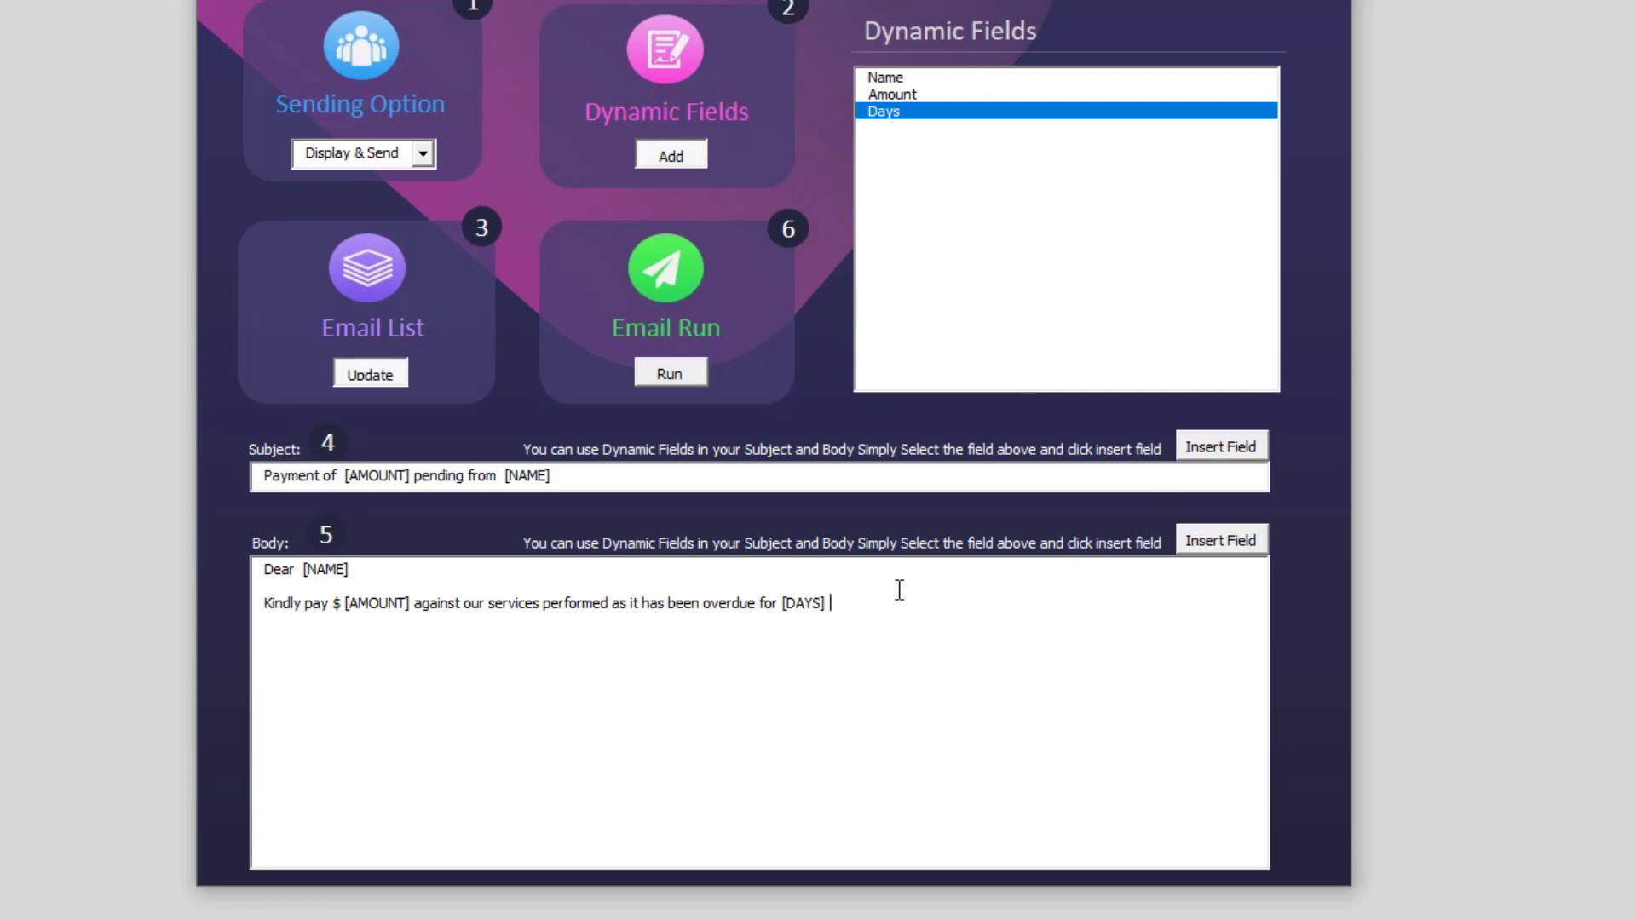
{"action": "type", "text": "Days"}
{"action": "key", "text": "BackSpace"}
{"action": "key", "text": "BackSpace"}
{"action": "key", "text": "BackSpace"}
{"action": "key", "text": "BackSpace"}
{"action": "type", "text": "days."}
{"action": "type", "text": "This will ensure service continuity"}
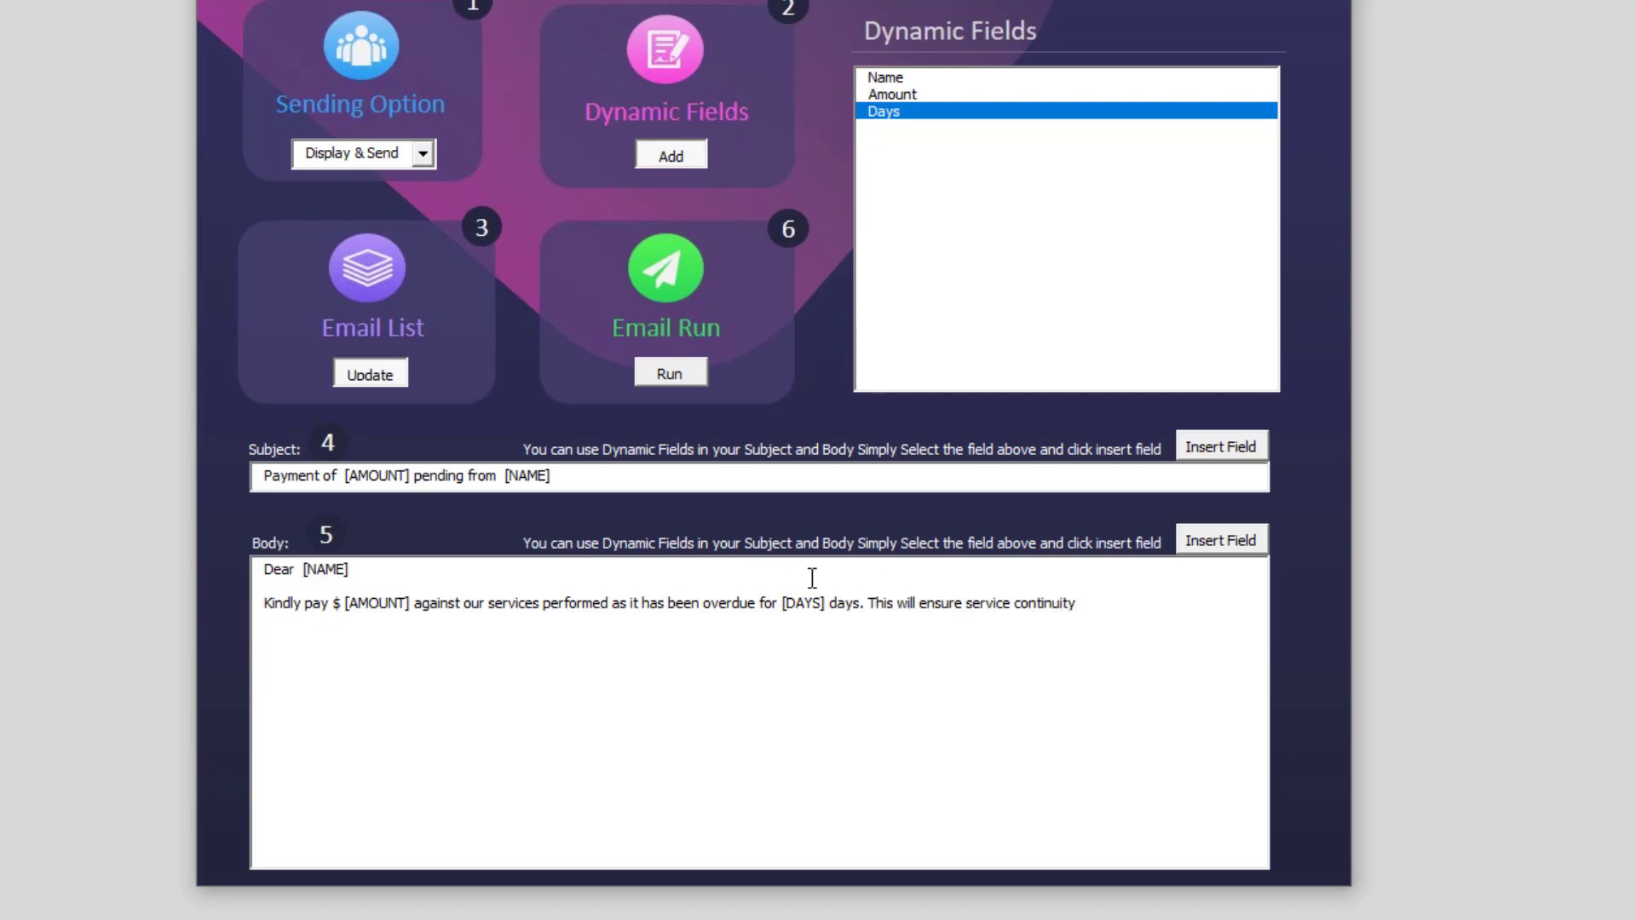
{"action": "type", "text": "."}
{"action": "key", "text": "Return"}
{"action": "key", "text": "Return"}
{"action": "type", "text": "Thansk"}
{"action": "key", "text": "BackSpace"}
{"action": "key", "text": "BackSpace"}
{"action": "type", "text": "ks"}
{"action": "key", "text": "Return"}
{"action": "type", "text": "Teh"}
{"action": "key", "text": "BackSpace"}
{"action": "key", "text": "BackSpace"}
{"action": "type", "text": "he Go-To Guy"}
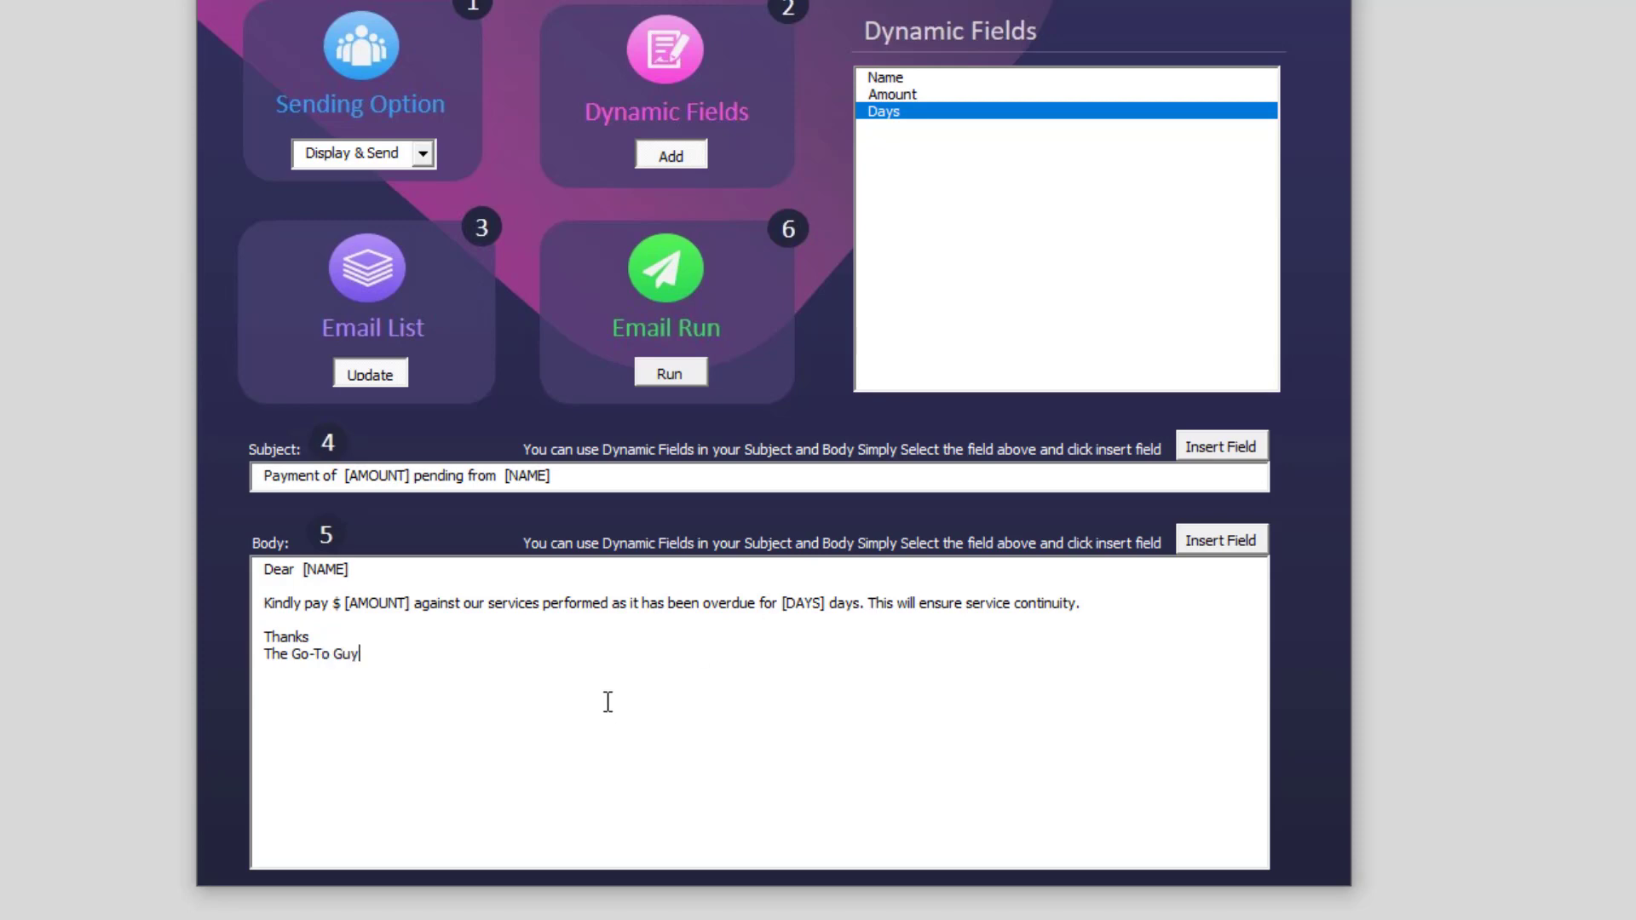